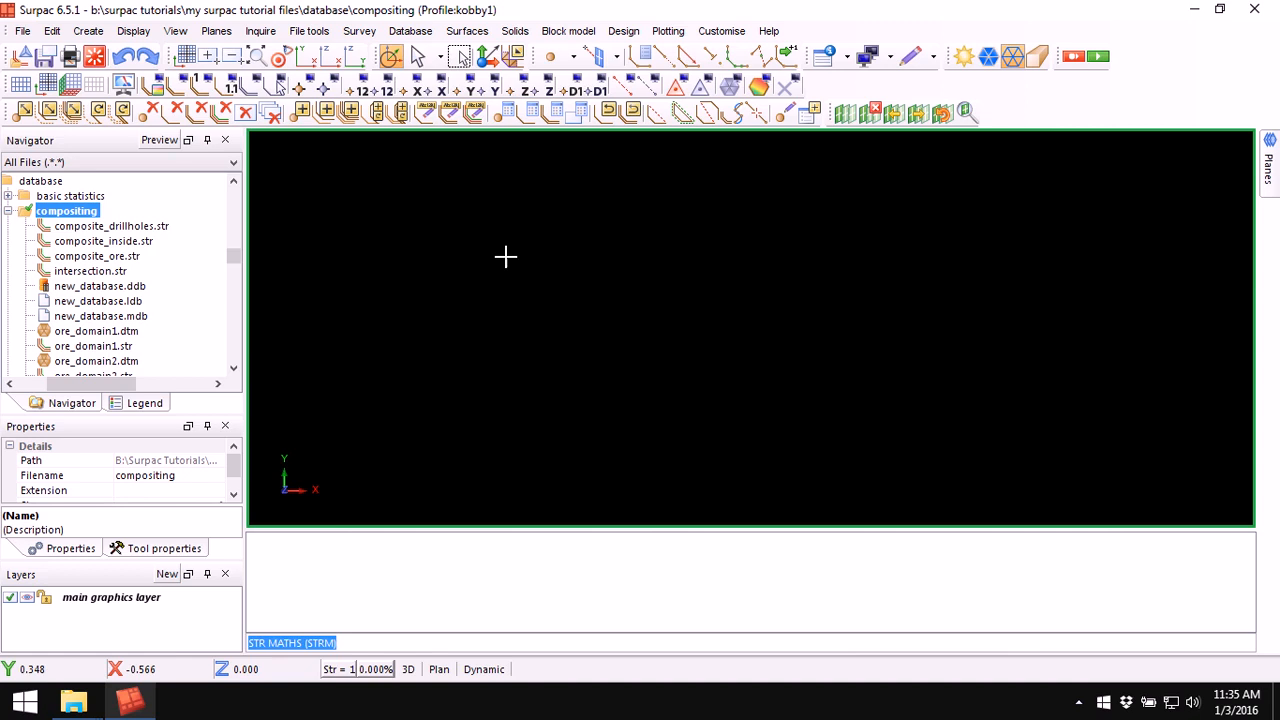
Step: Display composite_drillholes.str in the graphics window and orbit the view to inspect it
left_click_drag(126, 226, 701, 250)
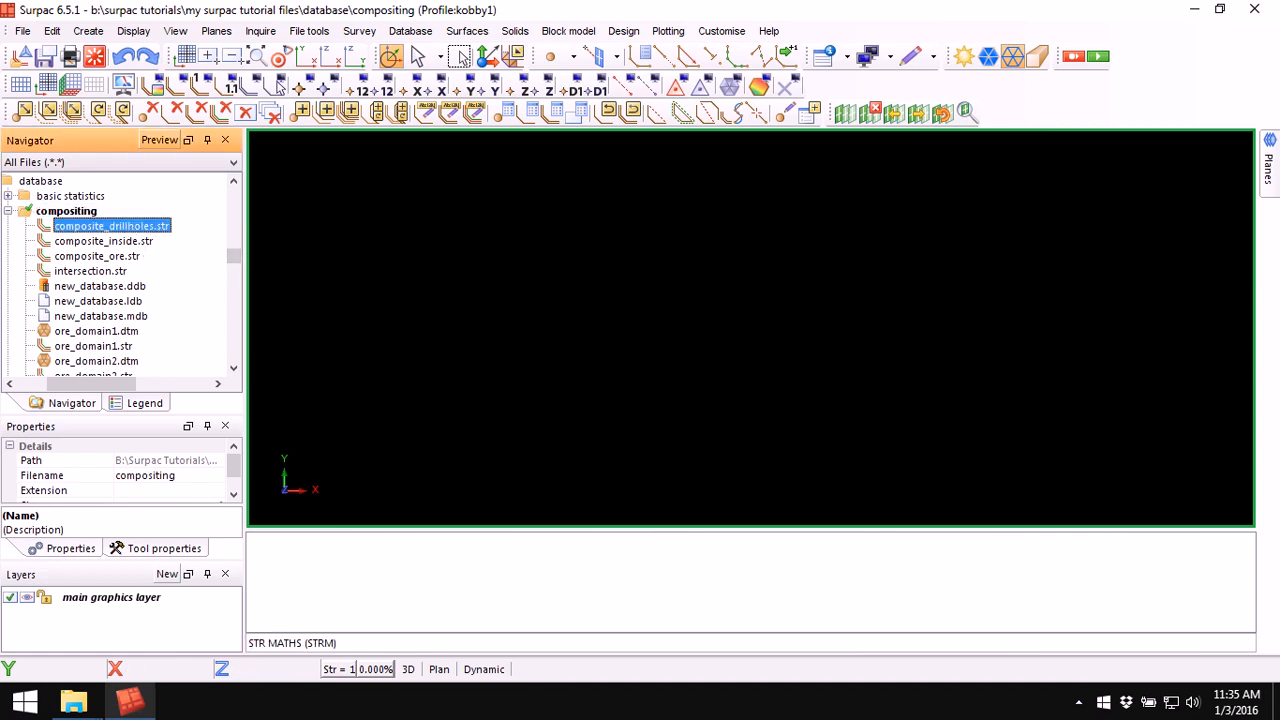
left_click_drag(675, 388, 789, 366)
scroll(700, 358, "up", 4)
Step: Clear the graphics and display composite_ore.str, orbiting and zooming to inspect it
left_click(94, 55)
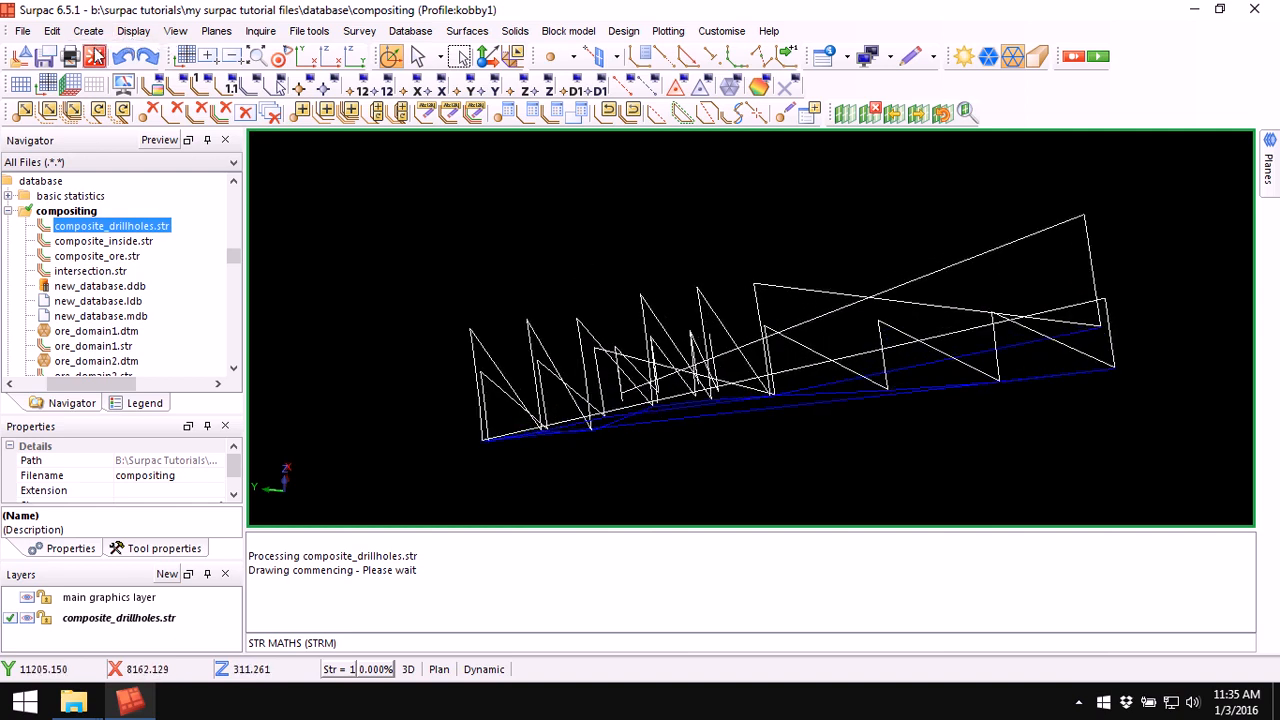
left_click_drag(106, 258, 770, 278)
left_click_drag(700, 380, 814, 366)
scroll(754, 284, "up", 4)
left_click_drag(745, 333, 797, 403)
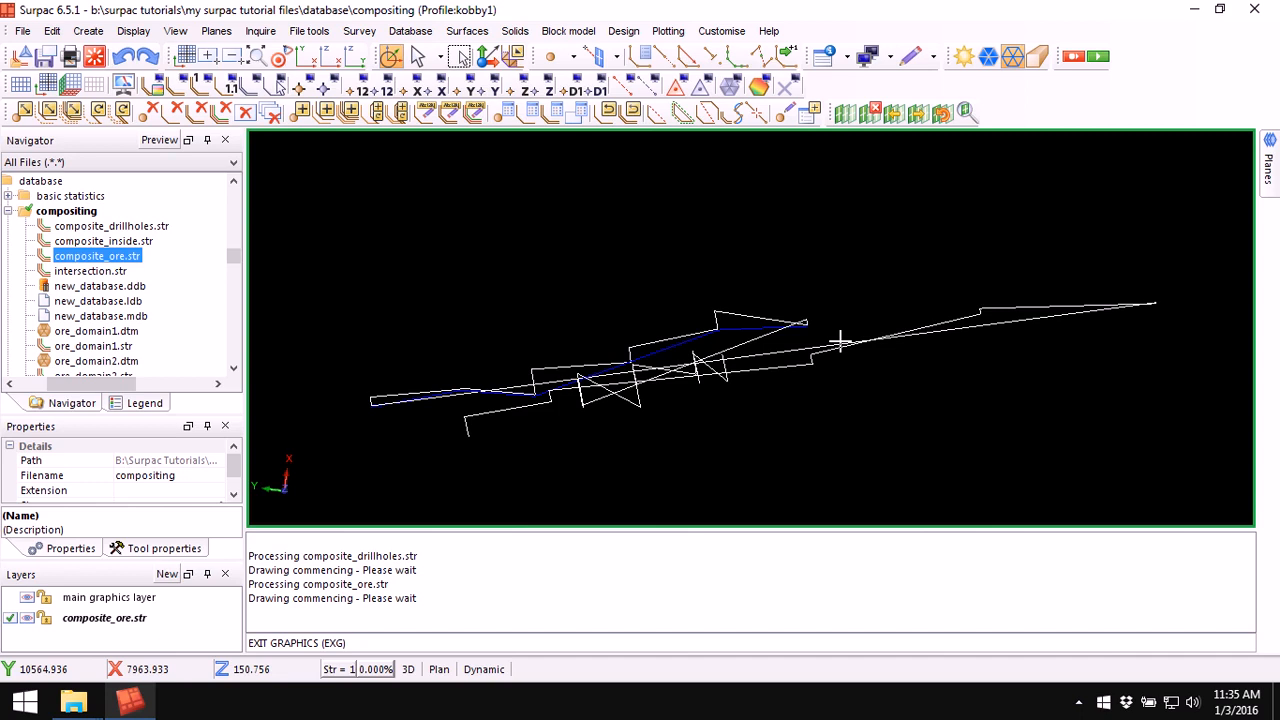
Step: Clear the graphics and display composite_inside.str
left_click(94, 56)
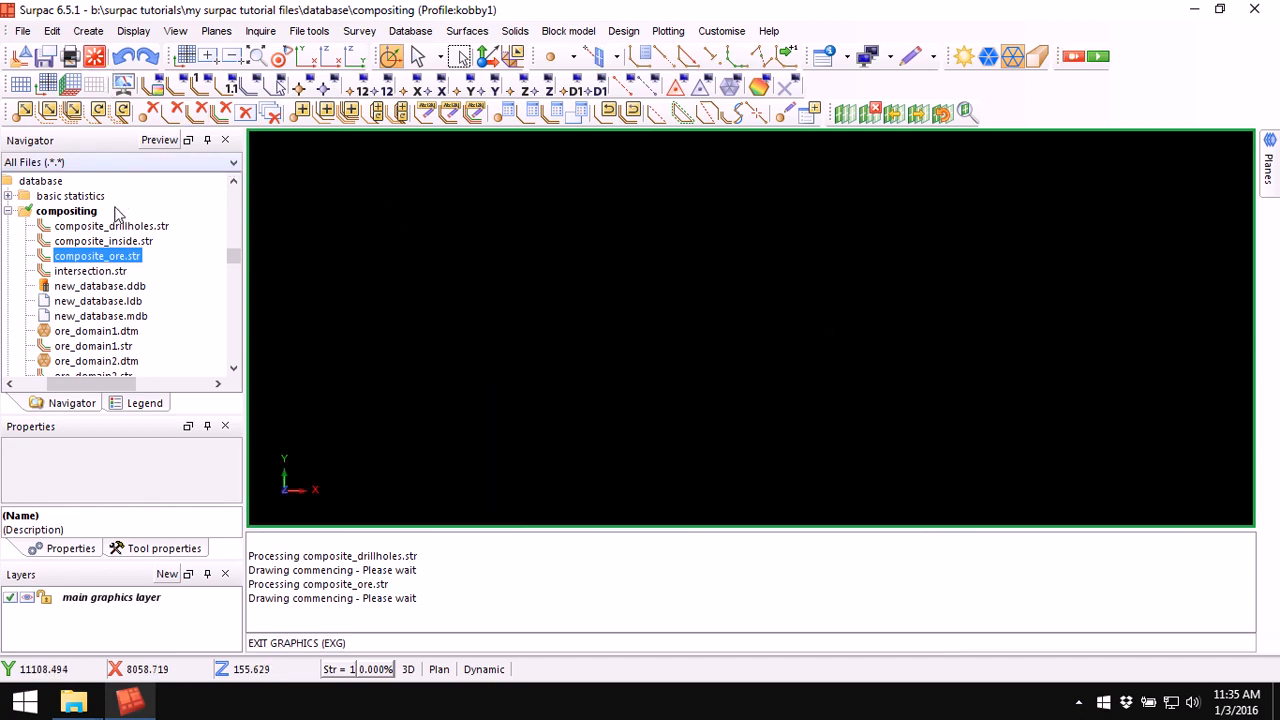
mouse_move(130, 243)
left_mouse_down()
mouse_move(857, 282)
mouse_move(697, 455)
mouse_move(767, 434)
left_mouse_up()
scroll(754, 398, "up", 2)
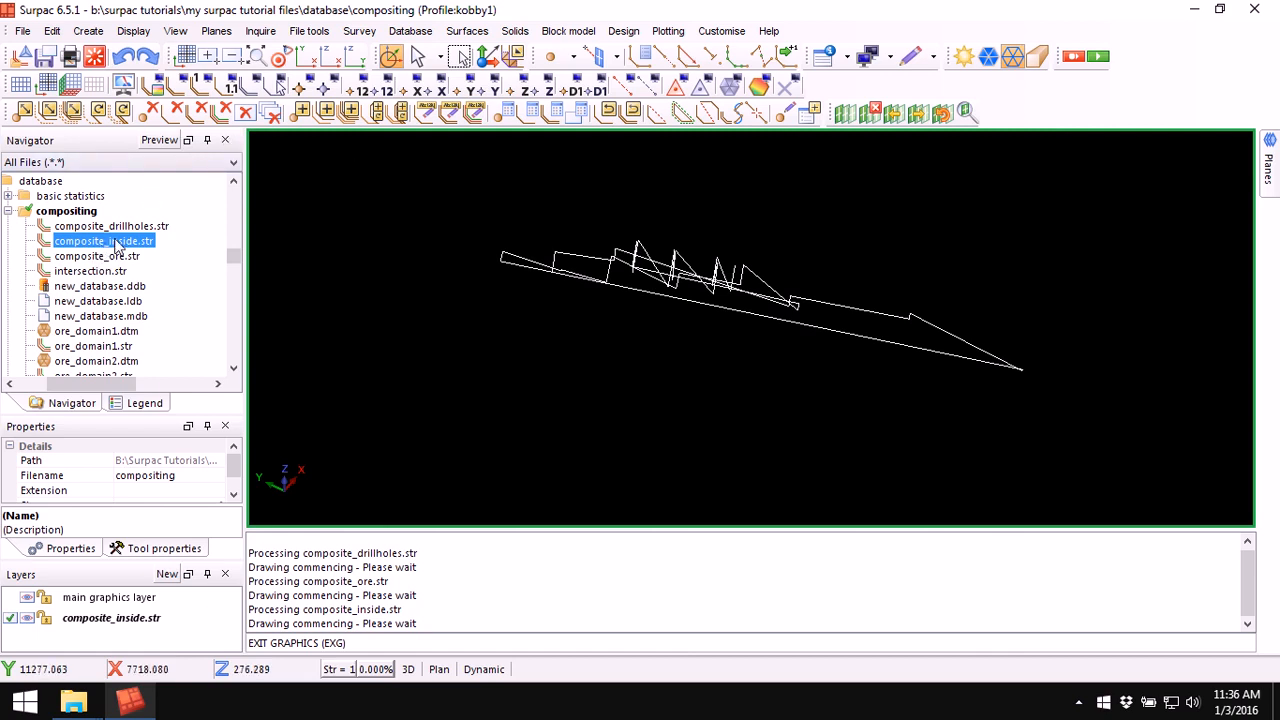
Step: Compare the file properties of composite_ore.str and composite_inside.str in the navigator
left_click(116, 257)
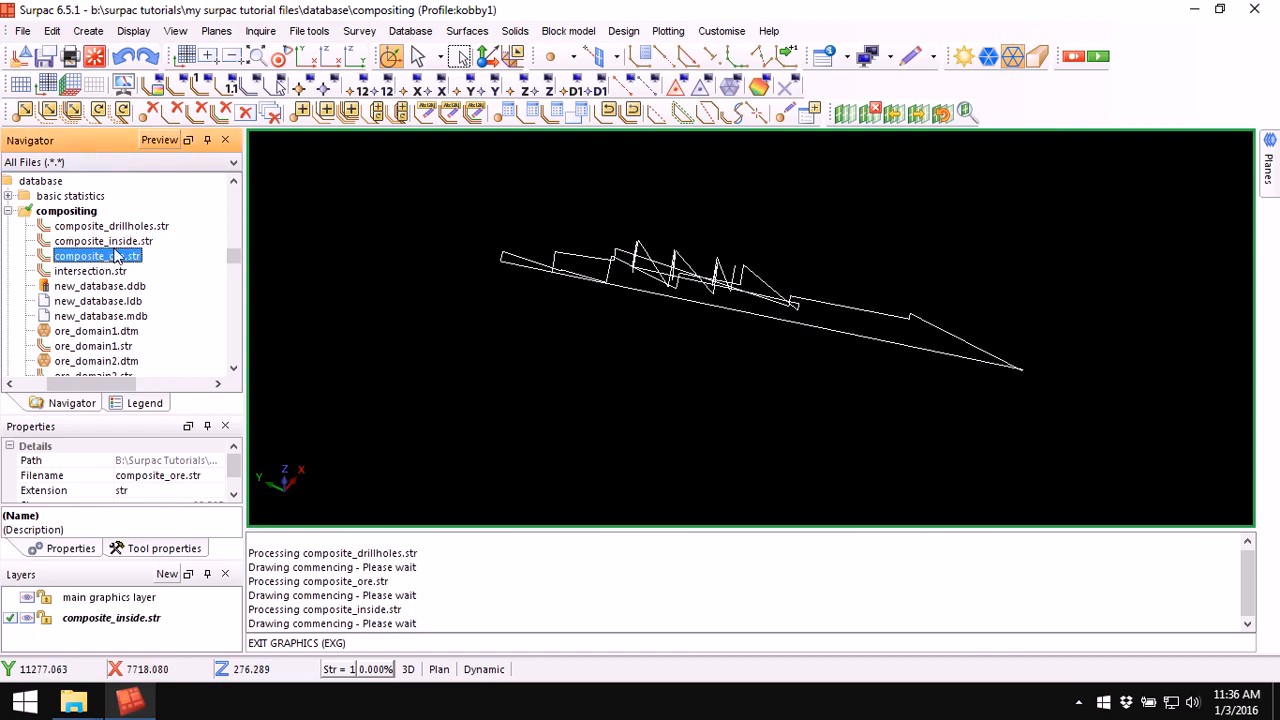
left_click(118, 243)
left_click(119, 257)
left_click(120, 244)
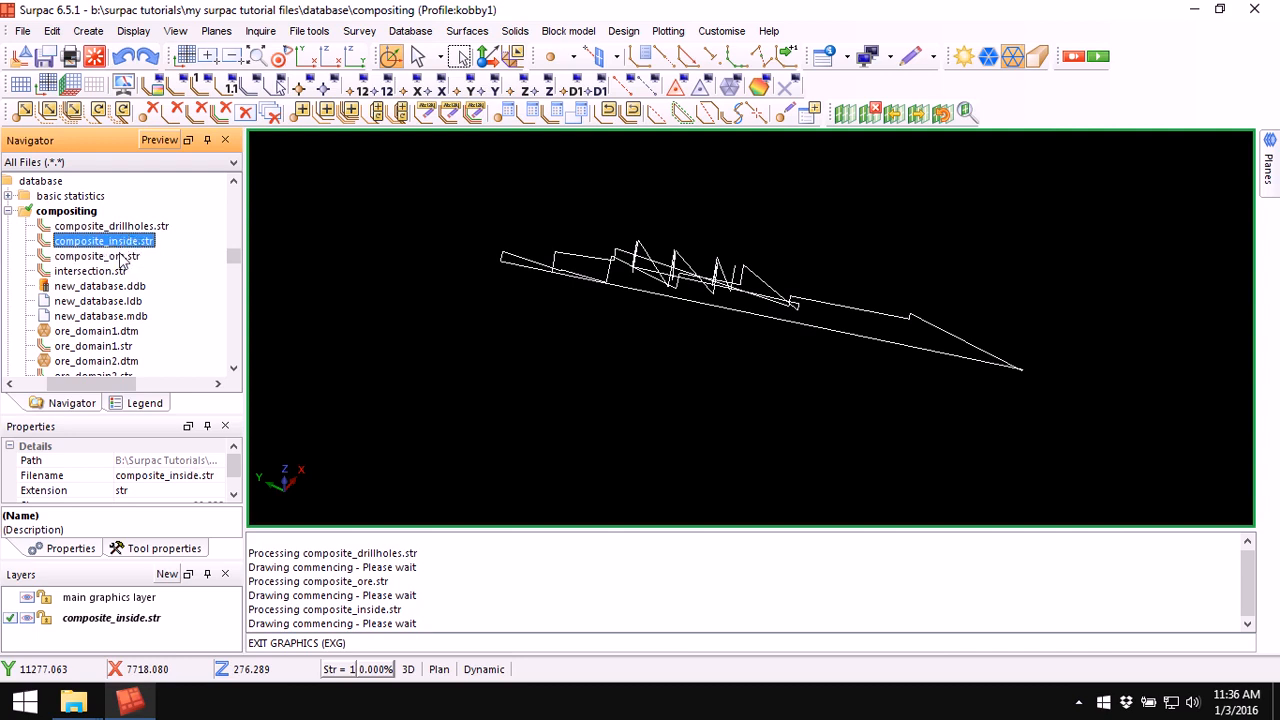
left_click(122, 258)
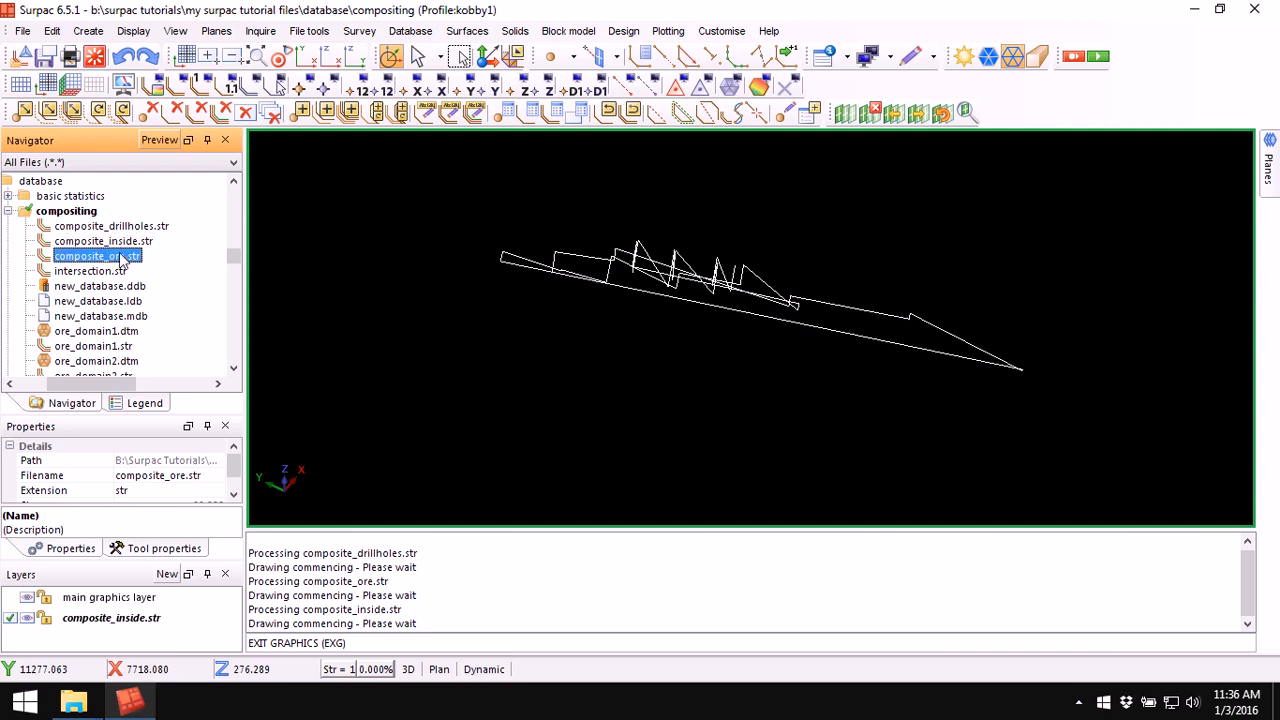
left_click(121, 243)
left_click(124, 257)
left_click(127, 243)
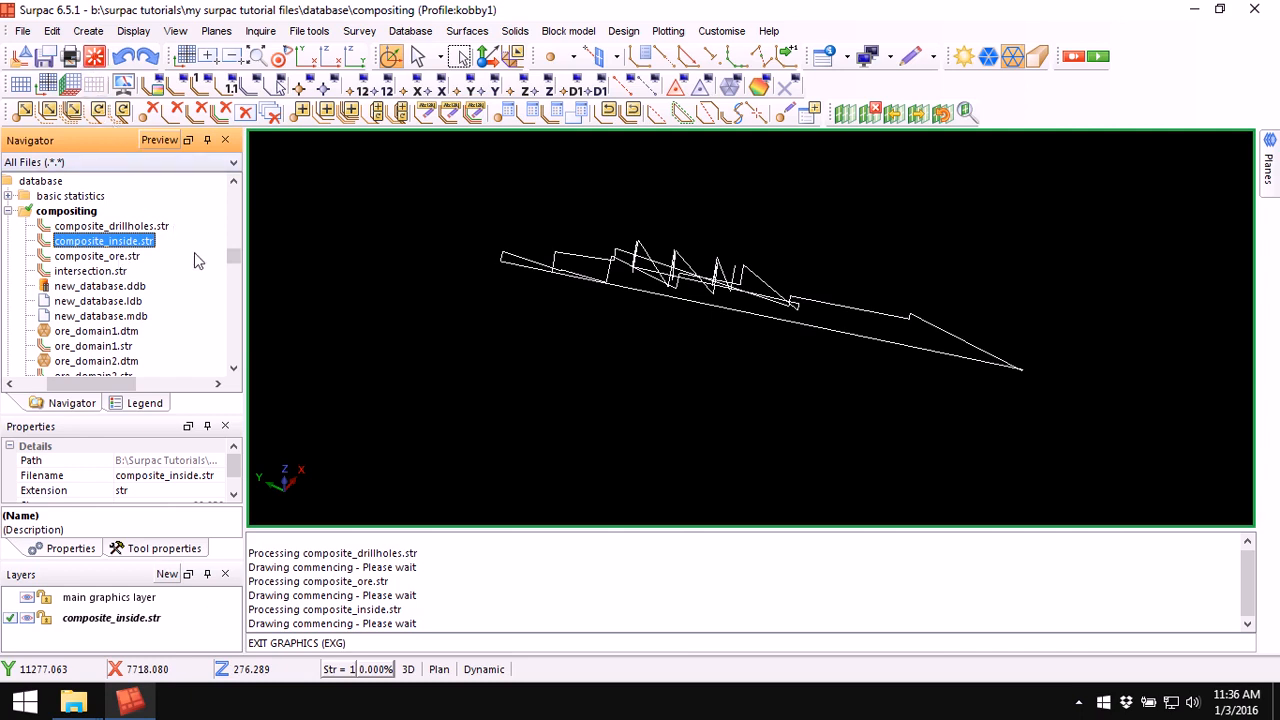
Step: Redisplay composite_inside.str in the graphics and orbit and zoom the view
key("ctrl+r")
left_click_drag(128, 251, 725, 275)
left_click_drag(698, 376, 818, 377)
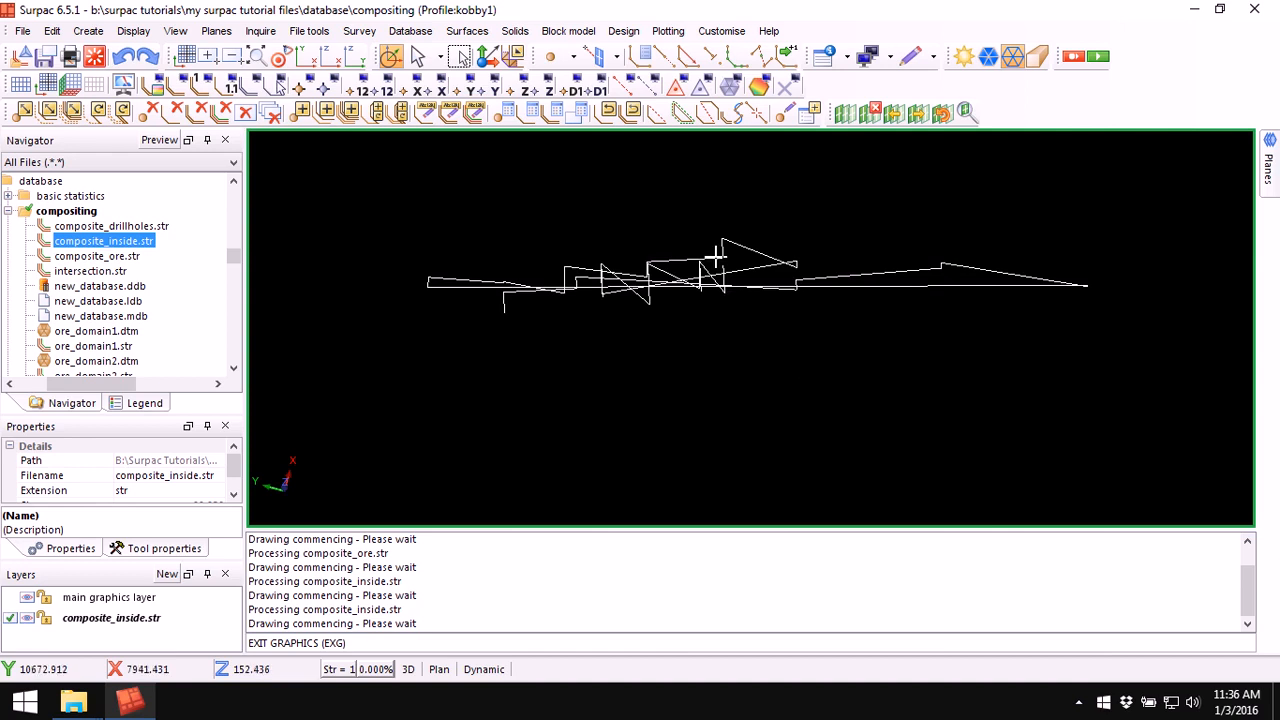
scroll(716, 257, "down", 1)
Step: Report the segment properties of the composite_inside string and review its point count and lengths
left_click(846, 56)
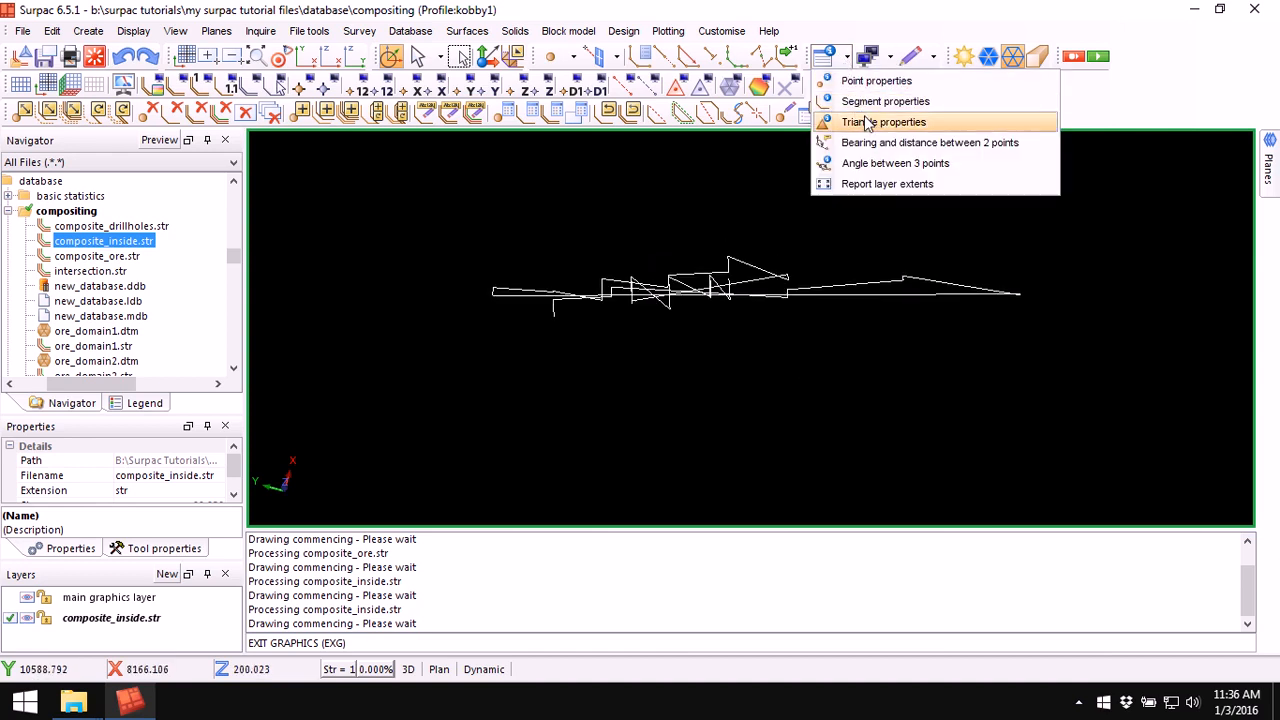
left_click(872, 103)
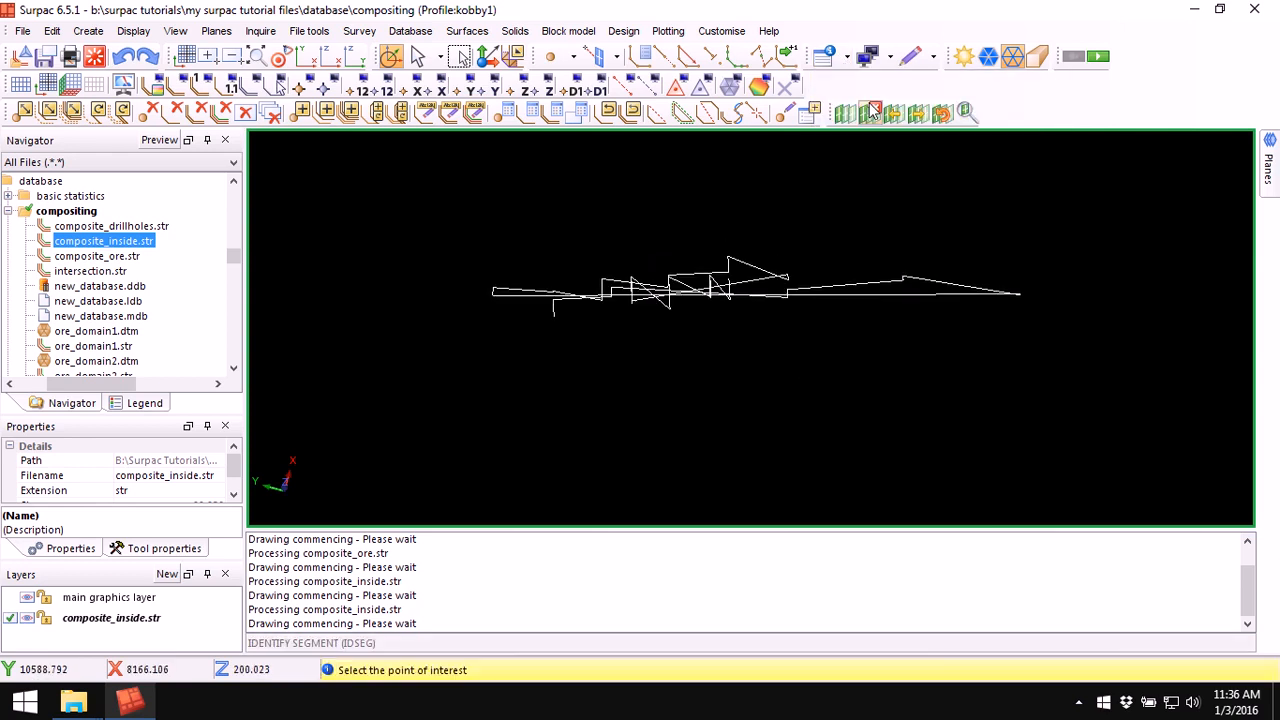
left_click(722, 292)
left_click_drag(419, 612, 399, 614)
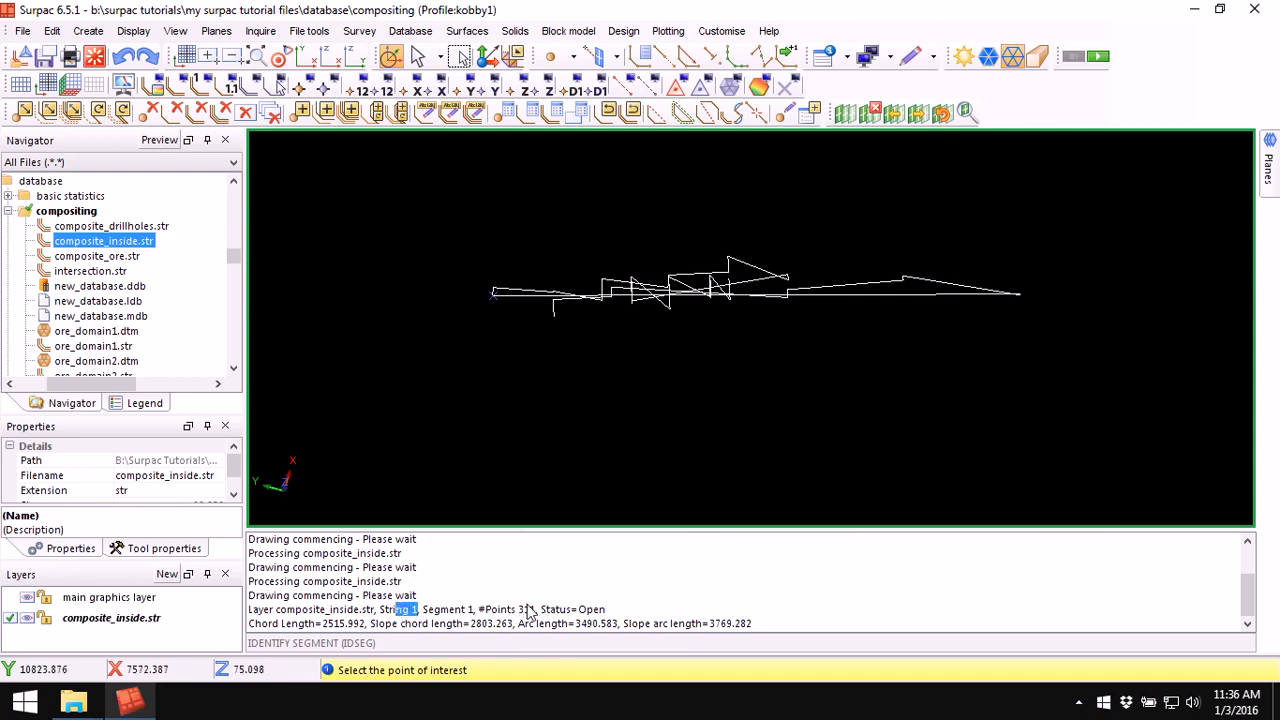
left_click_drag(537, 611, 518, 616)
key("Escape")
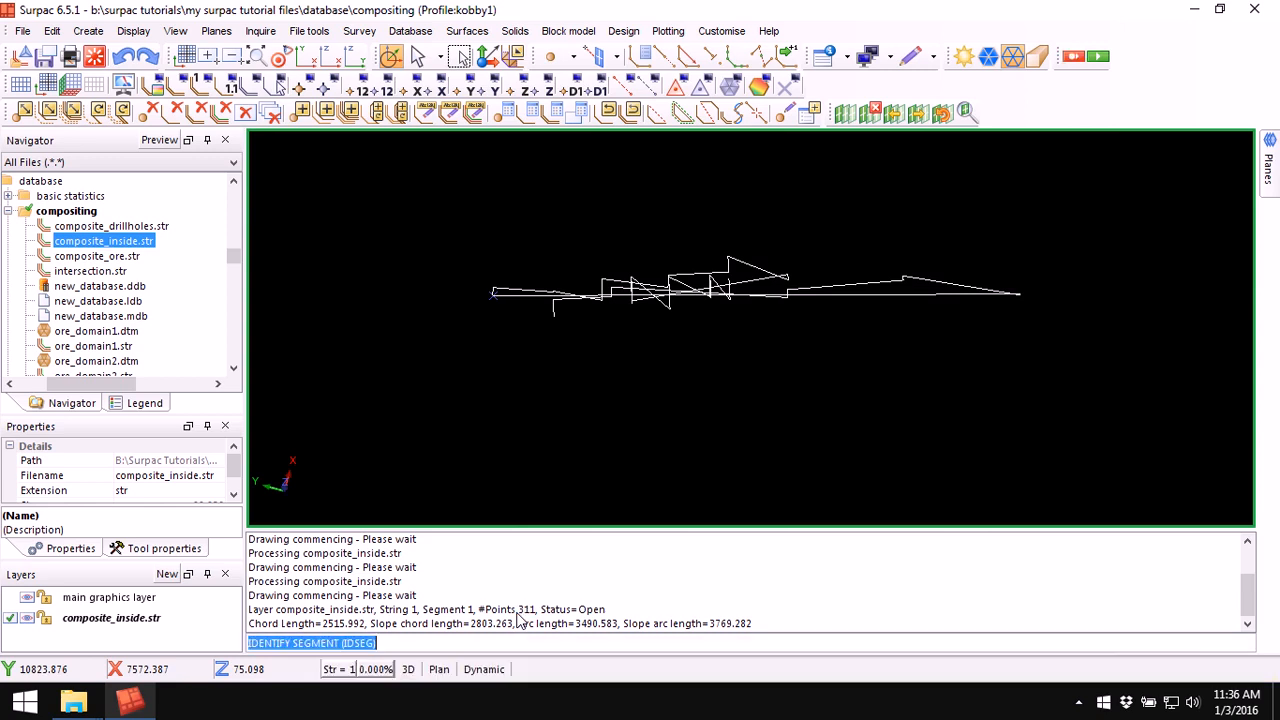
Step: Clear the graphics and message window, then display composite_ore.str and orbit the view
left_click(97, 56)
left_click(106, 257)
left_click_drag(97, 256, 657, 297)
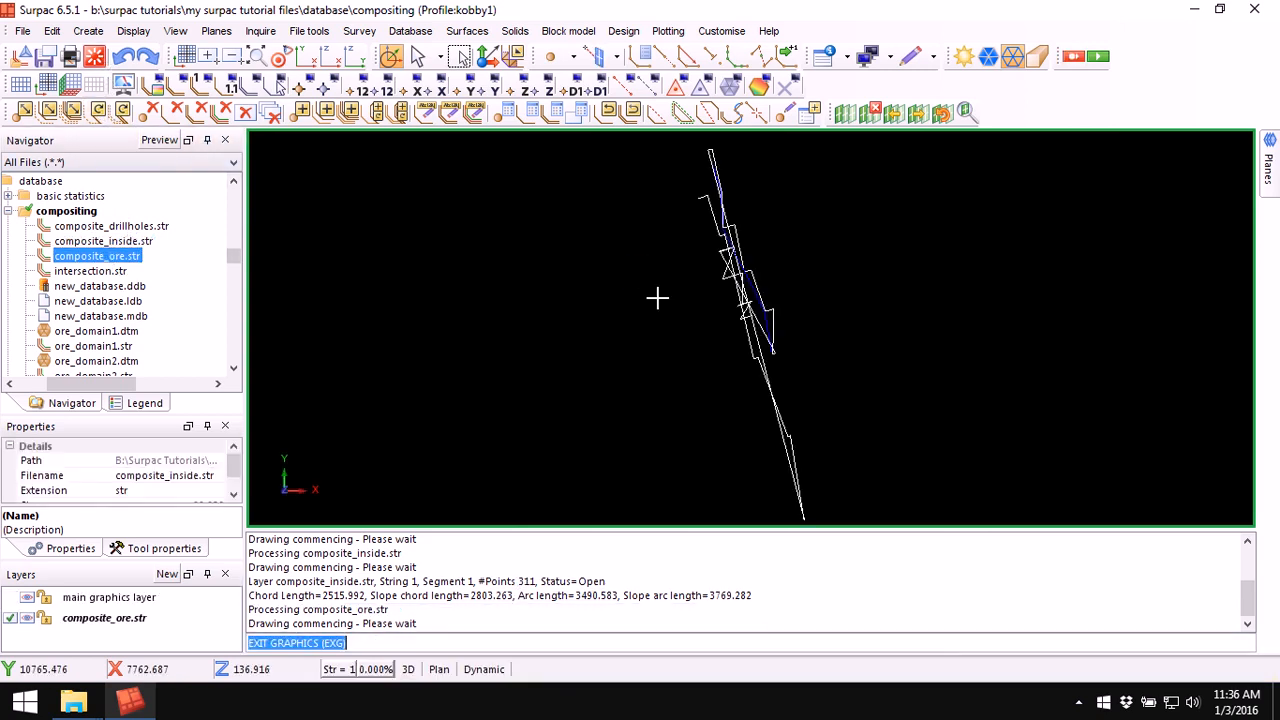
right_click(785, 568)
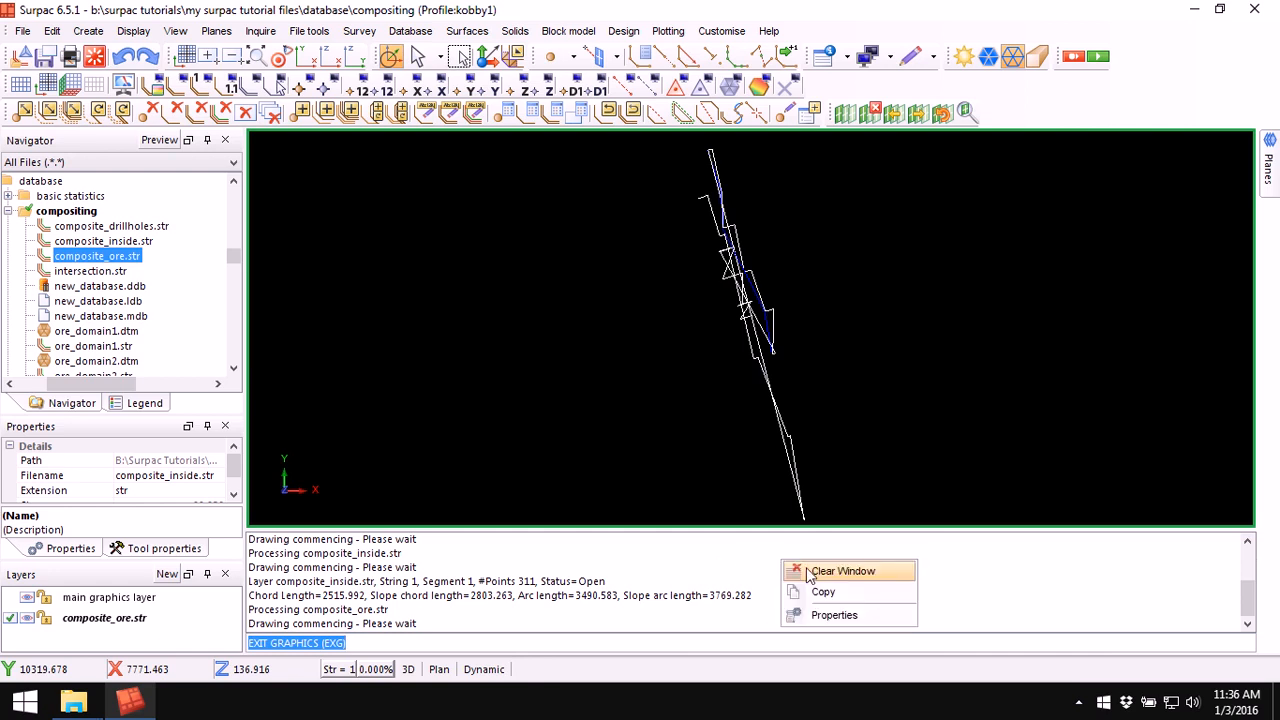
left_click(814, 571)
middle_click_drag(629, 403, 718, 338)
scroll(718, 338, "up", 5)
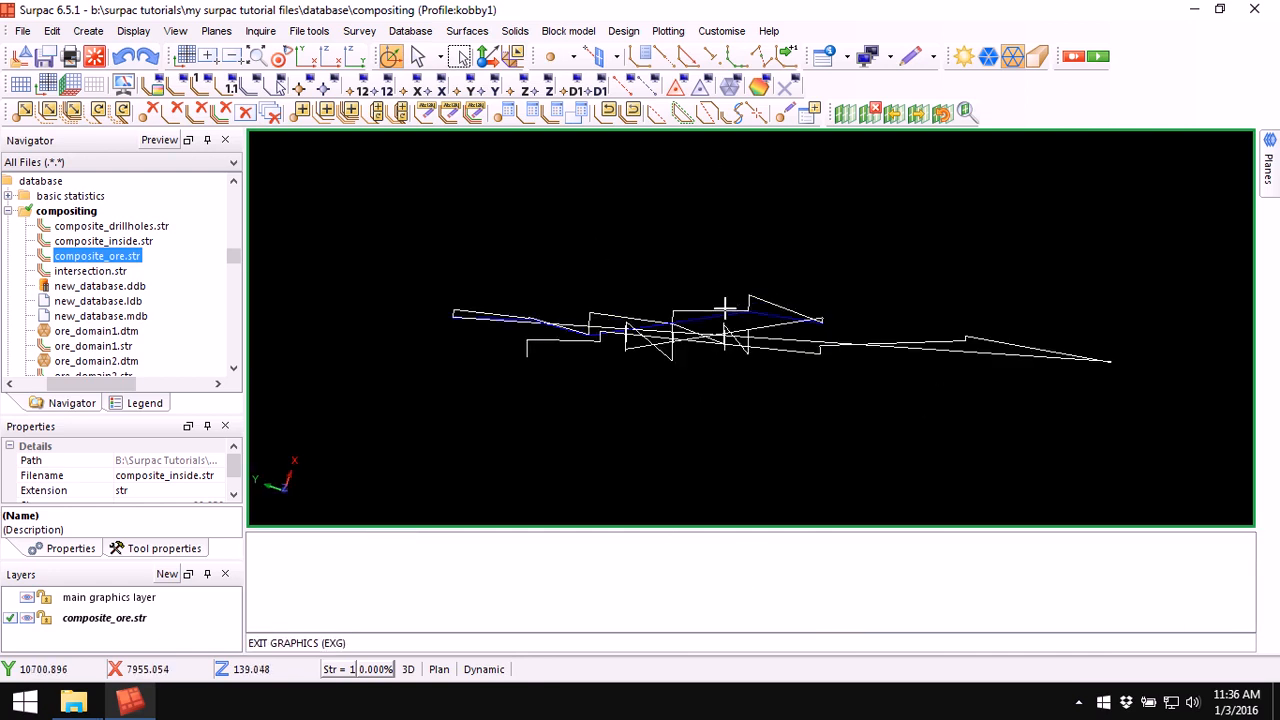
middle_click_drag(776, 392, 774, 346)
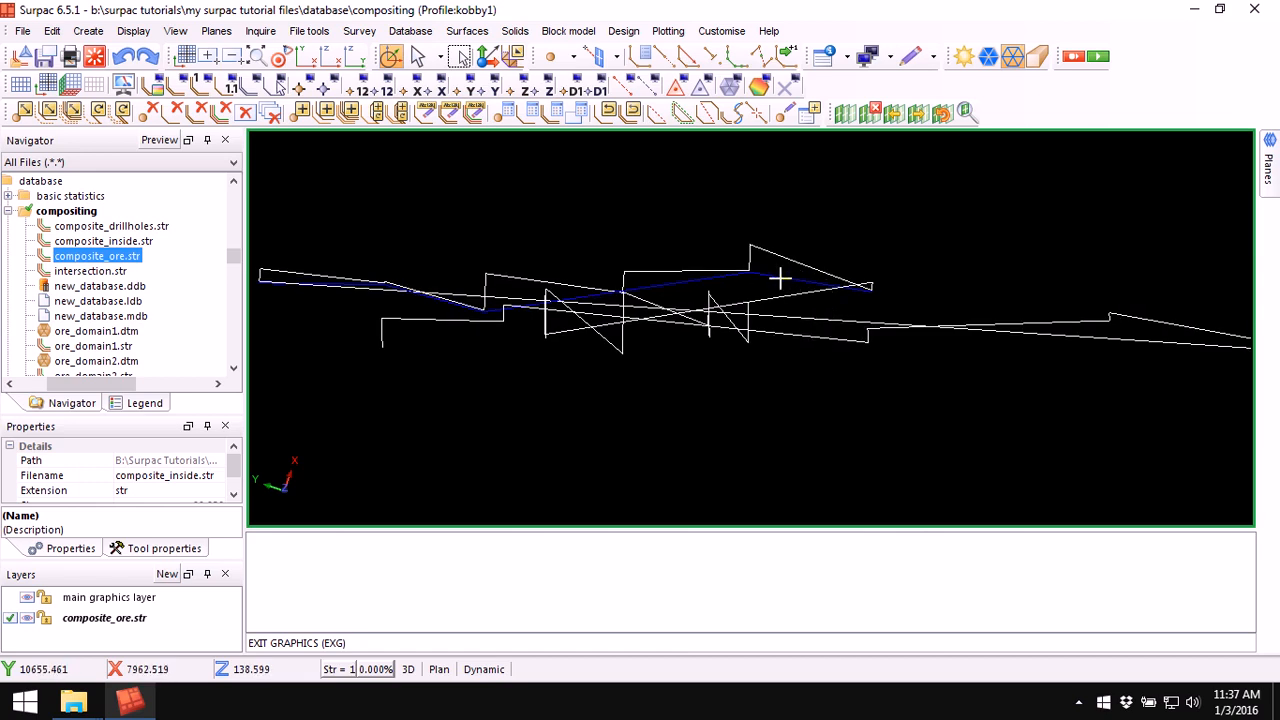
Step: Report the segment properties of strings 1 and 2 in composite_ore.str, then clear the message window
left_click(847, 58)
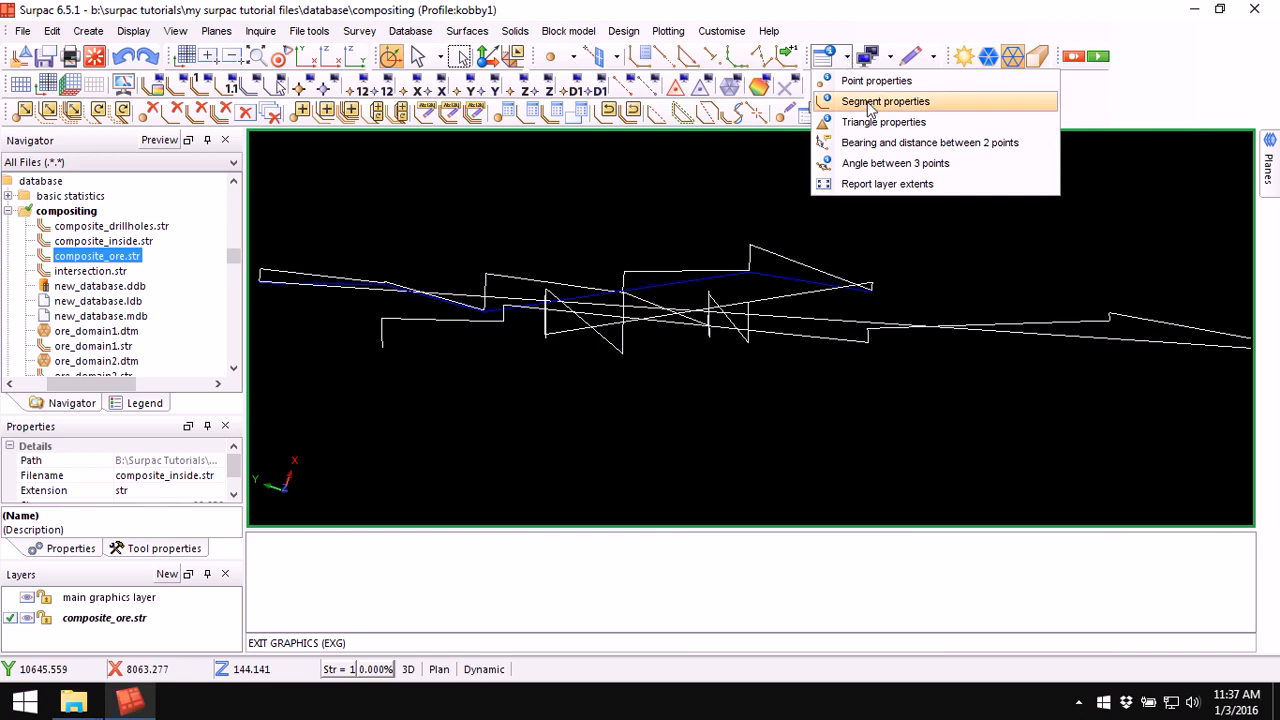
left_click(874, 102)
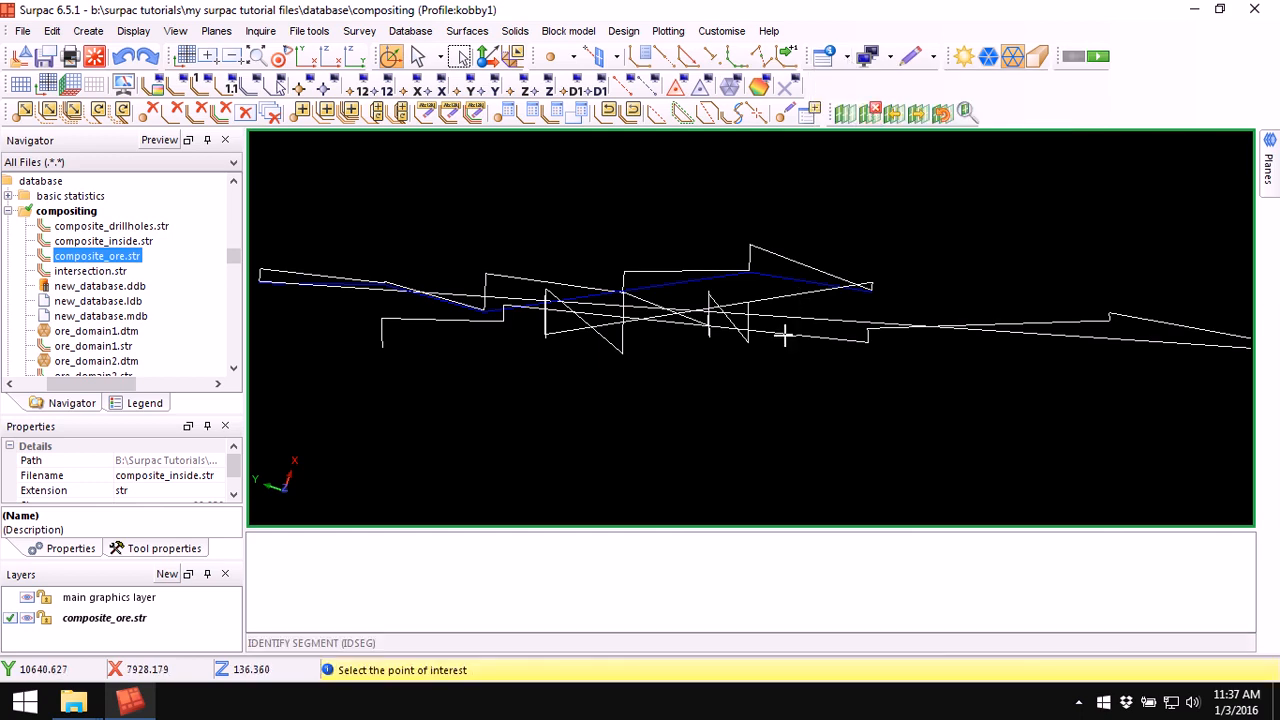
left_click(785, 337)
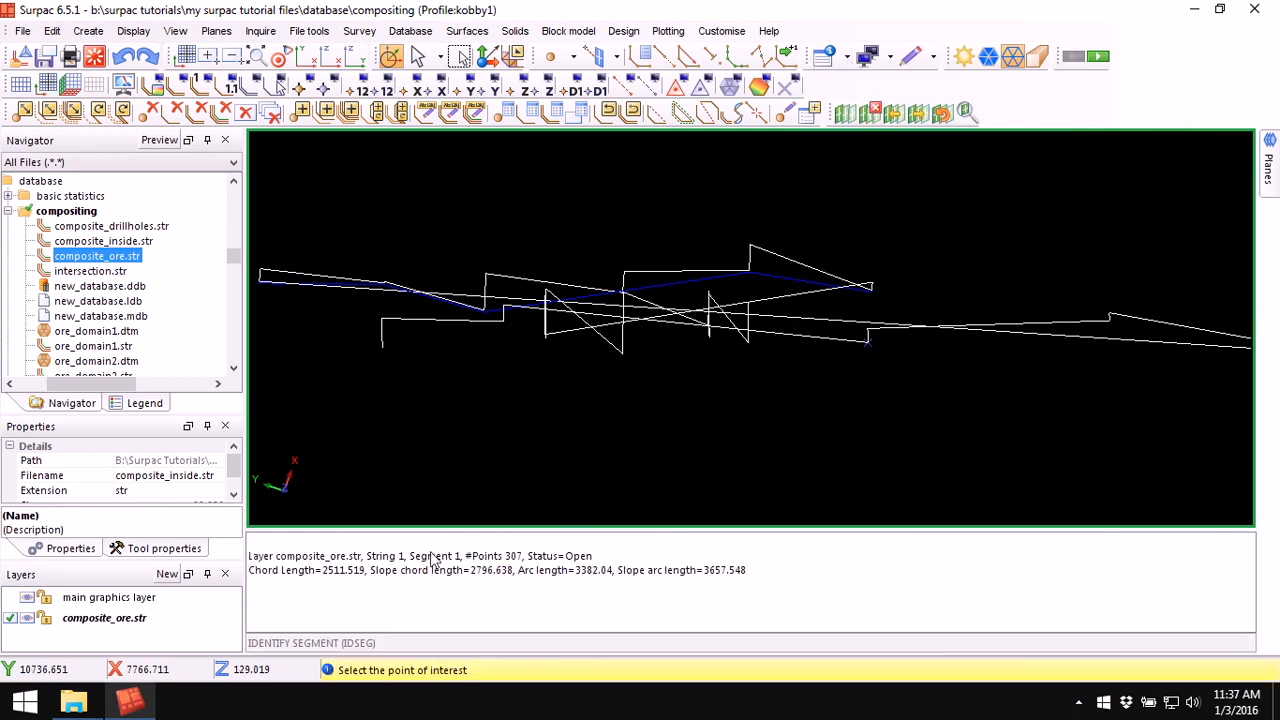
left_click_drag(410, 557, 389, 562)
left_click(513, 566)
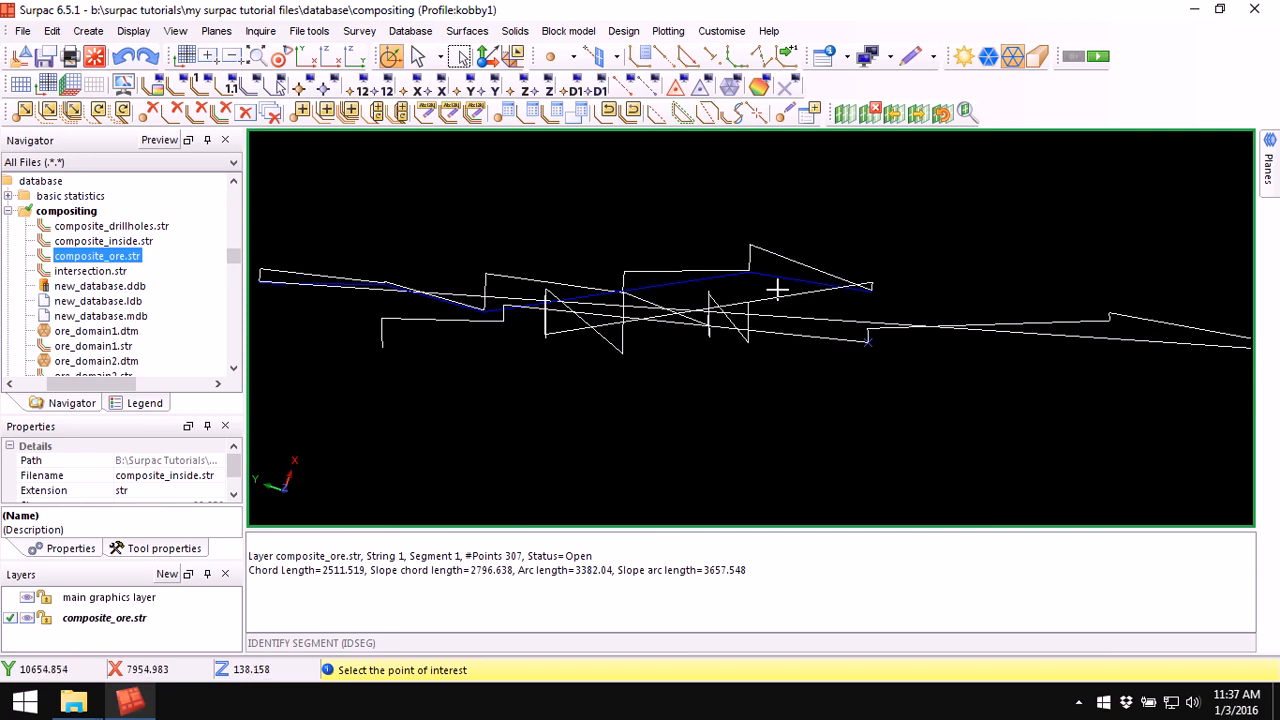
left_click(777, 280)
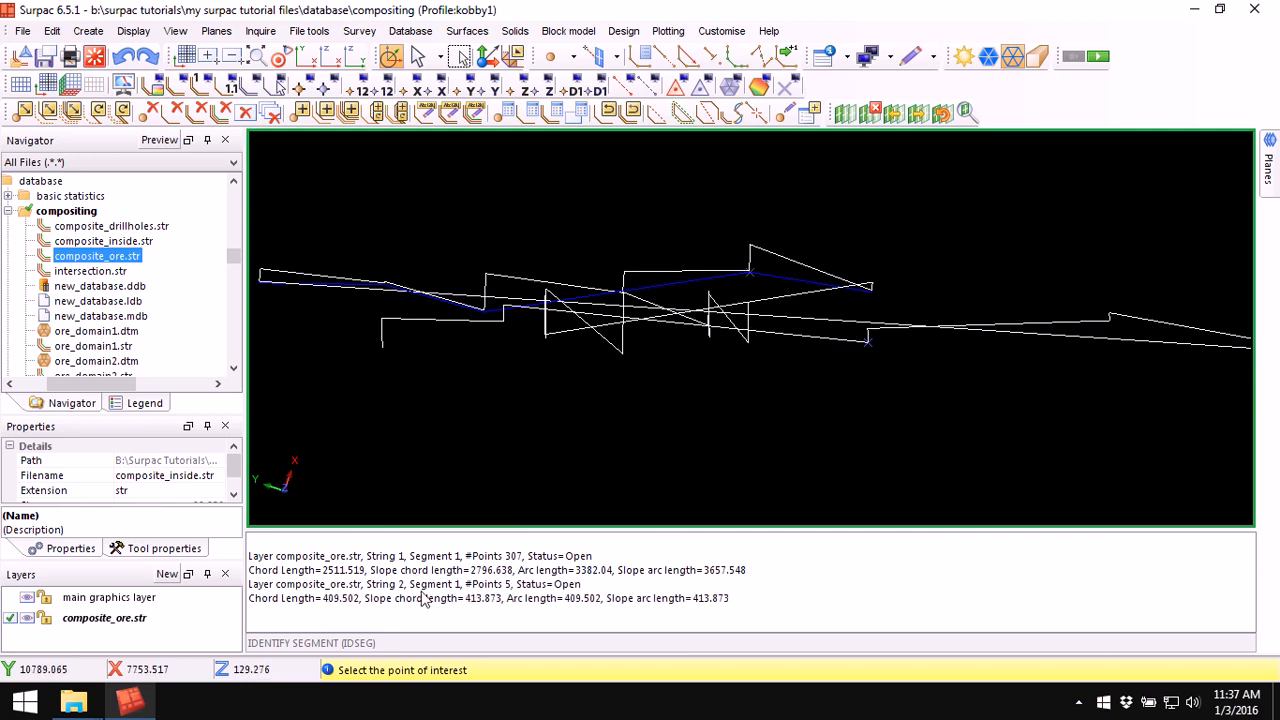
double_click(508, 585)
key("Escape")
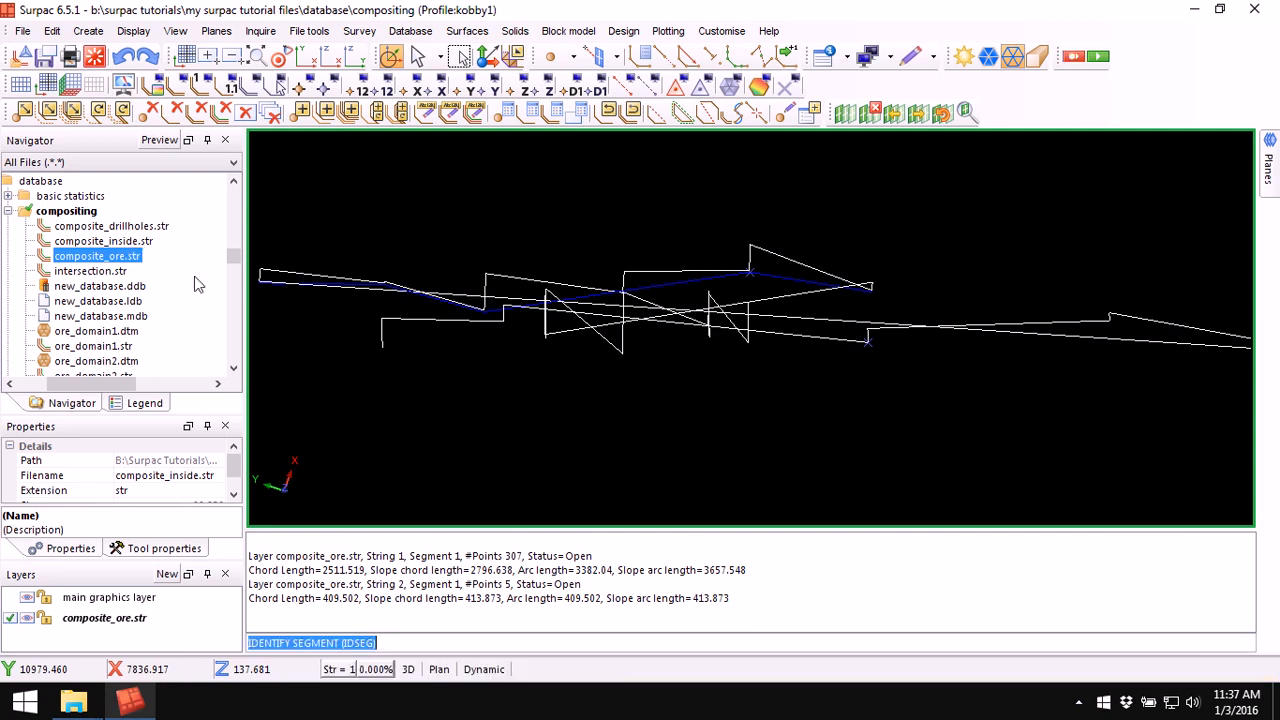
right_click(621, 567)
left_click(663, 575)
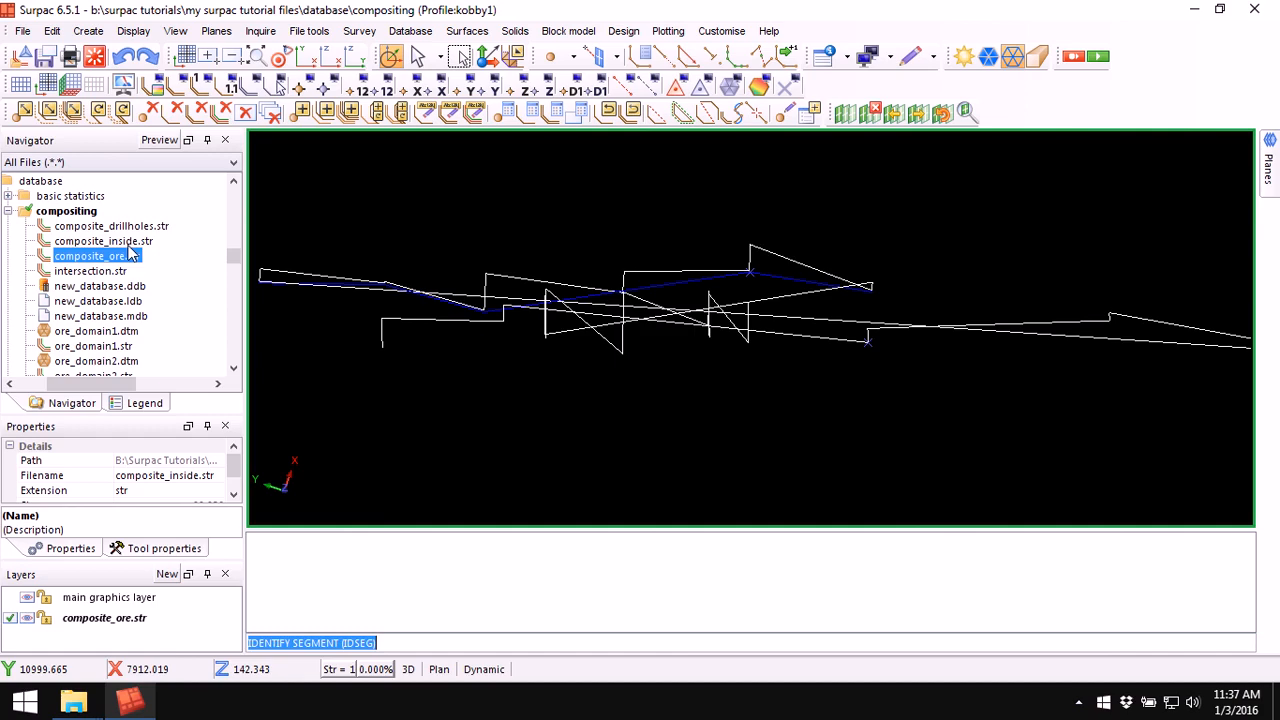
Step: Open composite_inside.str in a text editor and maximise its window
double_click(128, 242)
right_click(128, 250)
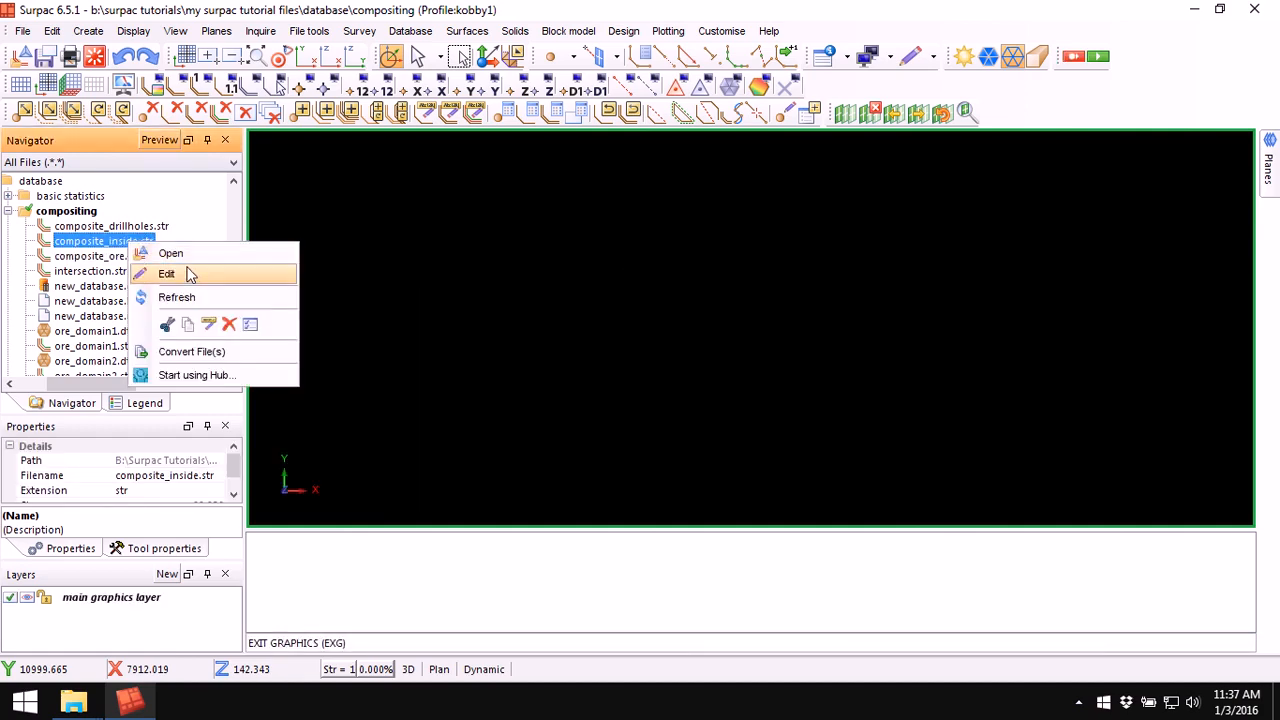
left_click(189, 272)
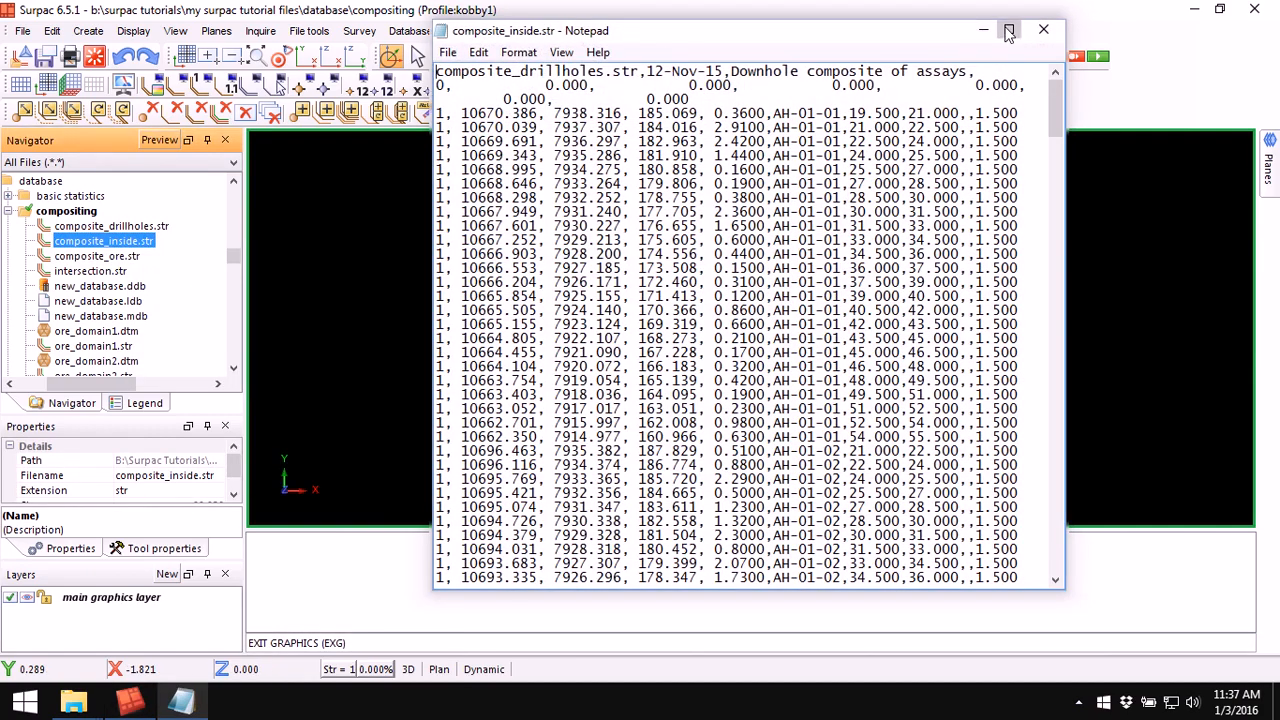
left_click(1009, 31)
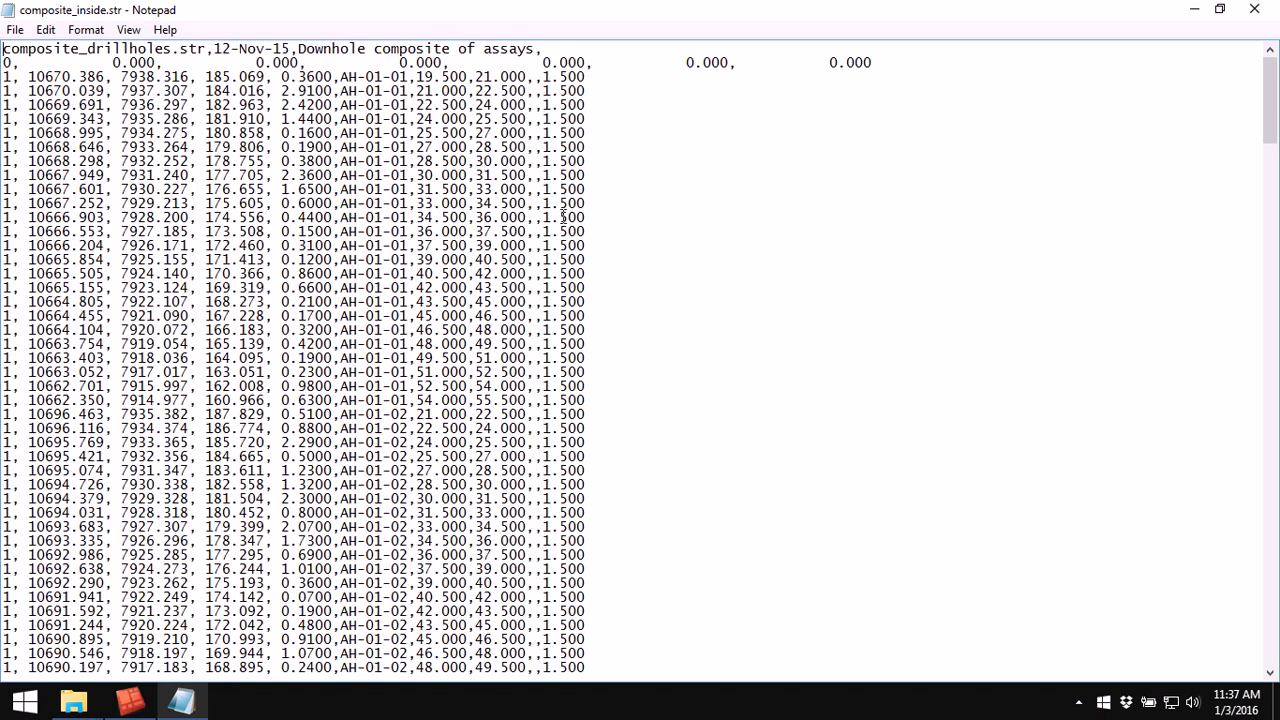
Step: Examine the string file's header and the grade values in each record, then close the editor
left_click_drag(28, 77, 249, 77)
left_click_drag(281, 77, 334, 77)
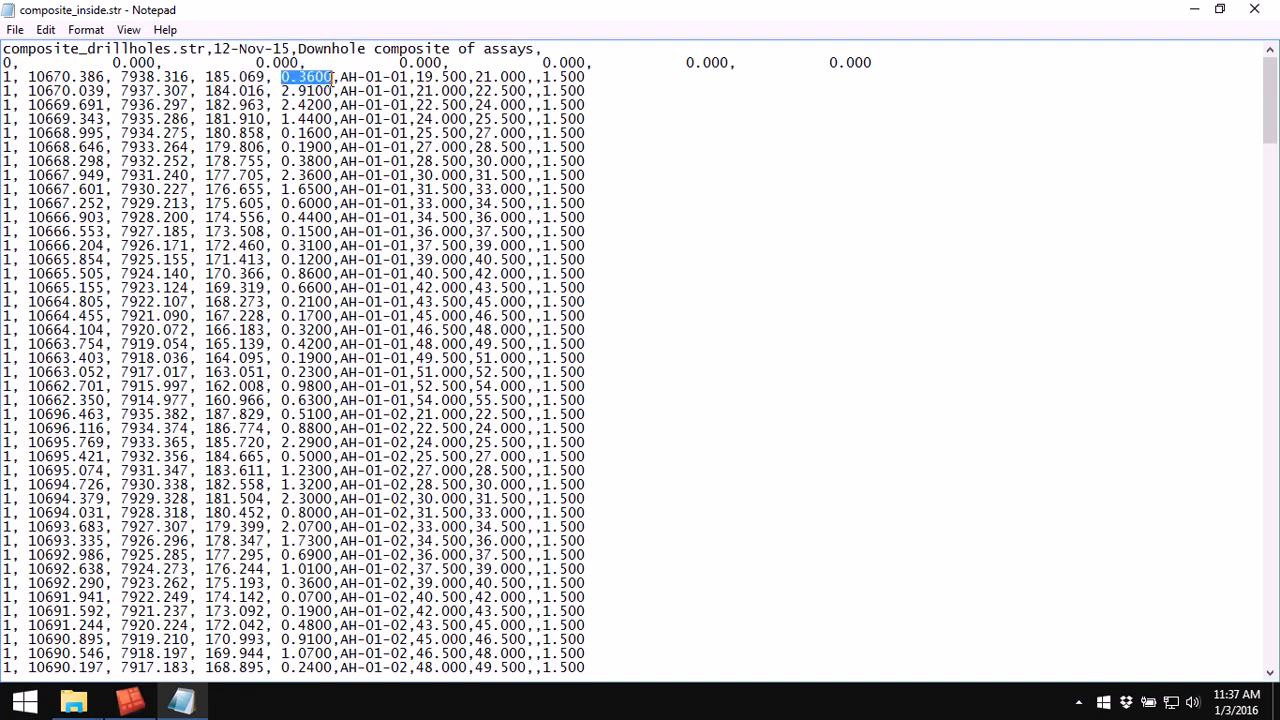
left_click(605, 82)
left_click(610, 78)
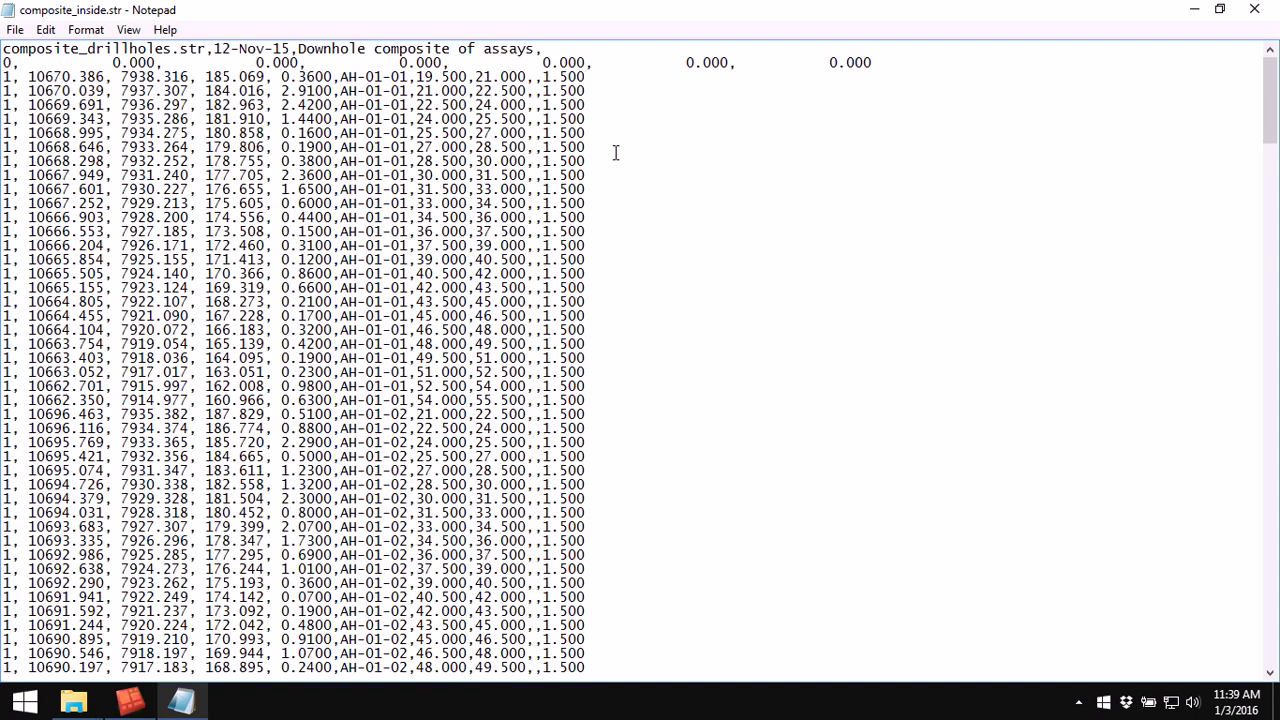
left_click(1254, 9)
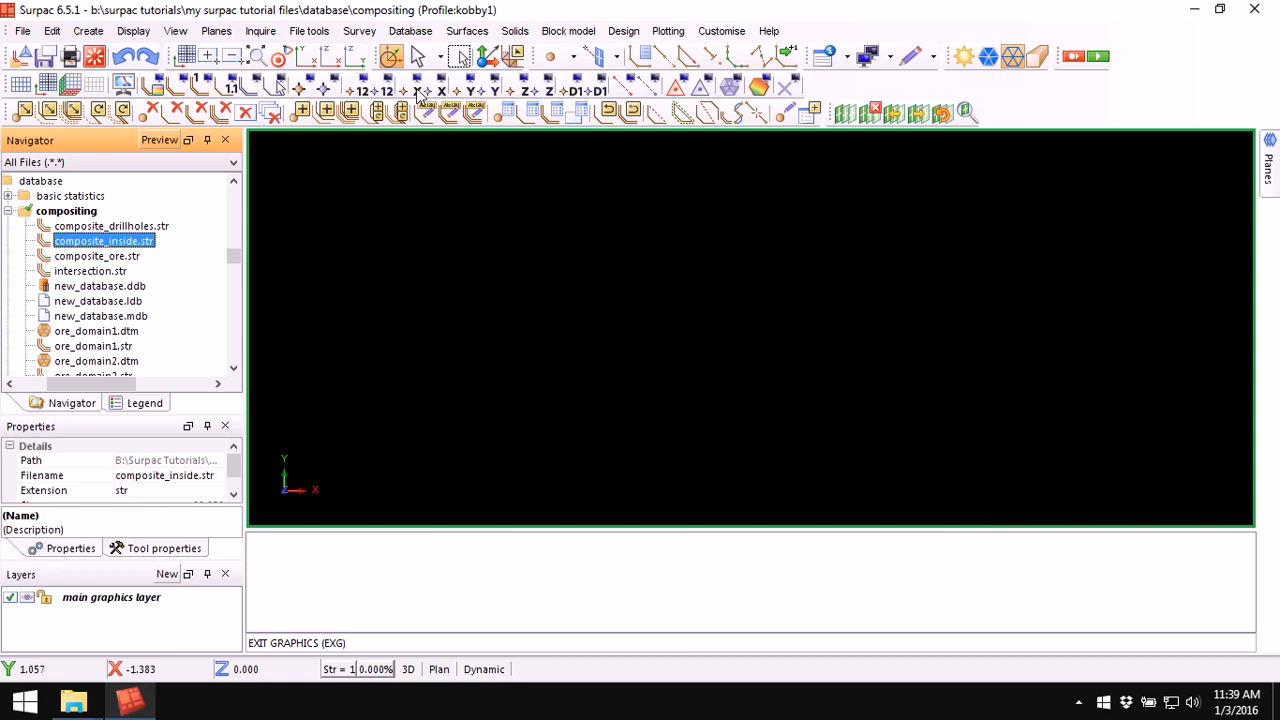
Step: Start String maths and choose composite_inside.str as the file to be processed
left_click(307, 31)
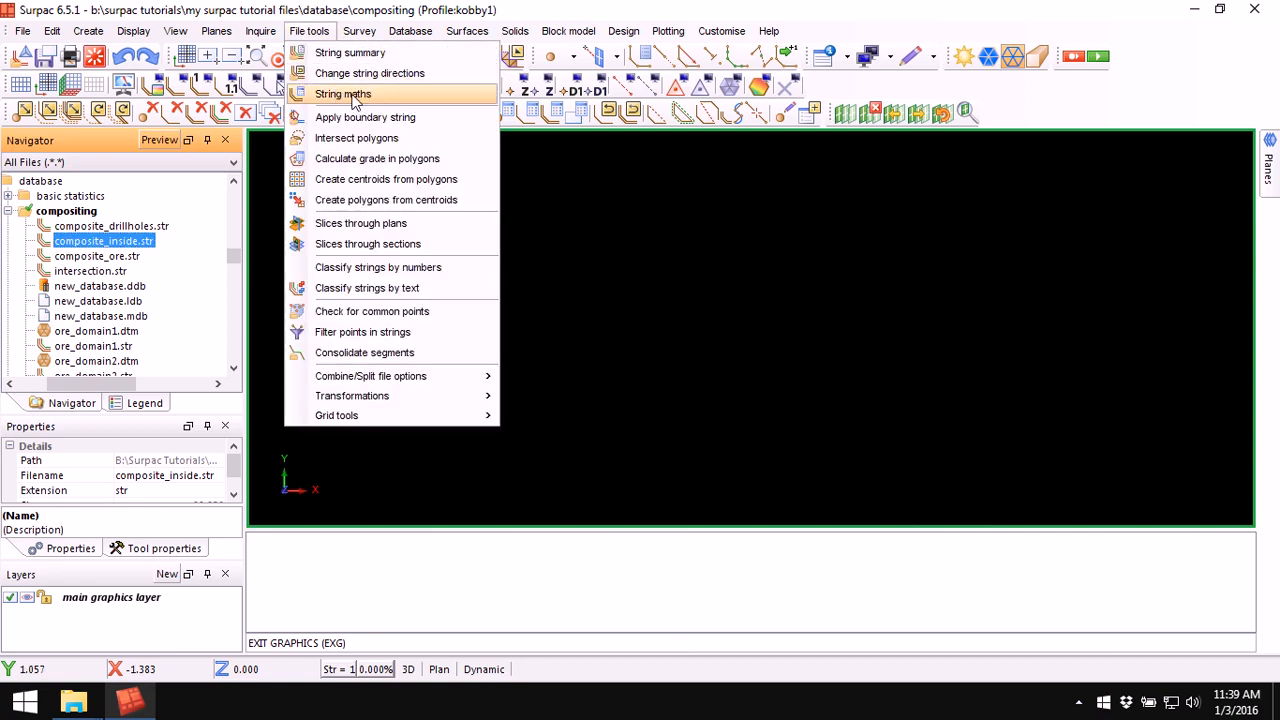
left_click(386, 97)
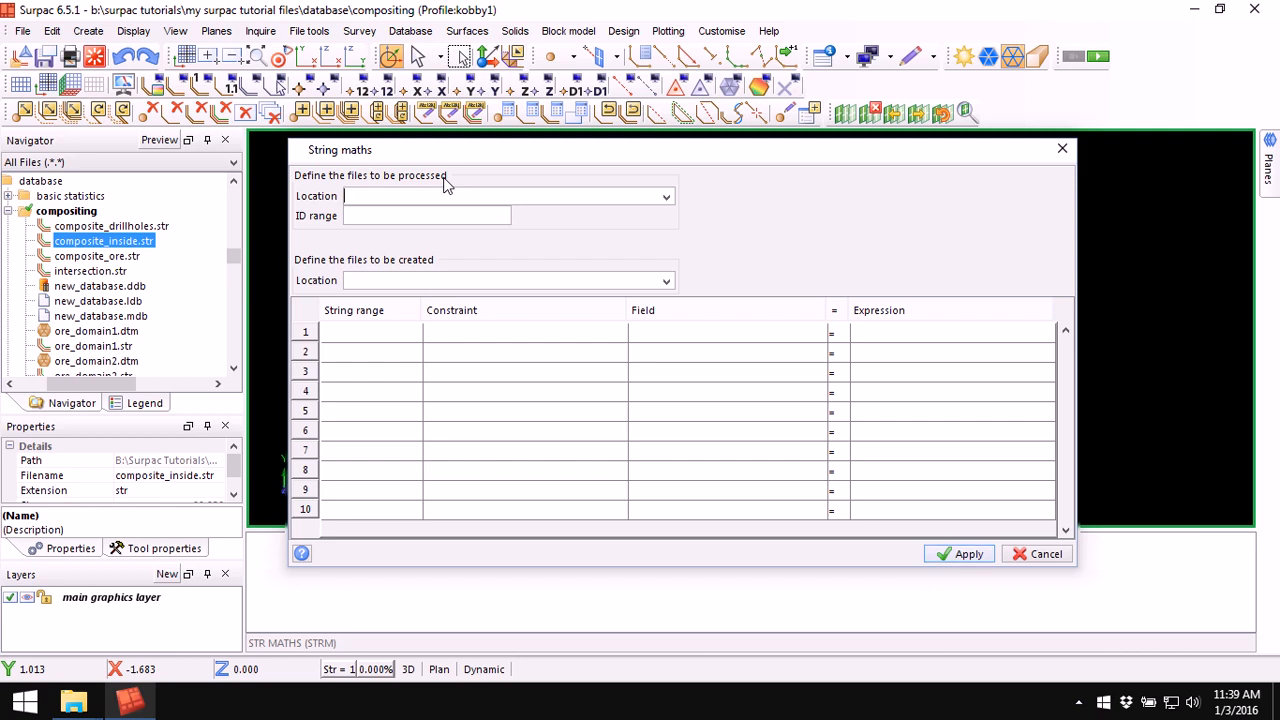
left_click(666, 198)
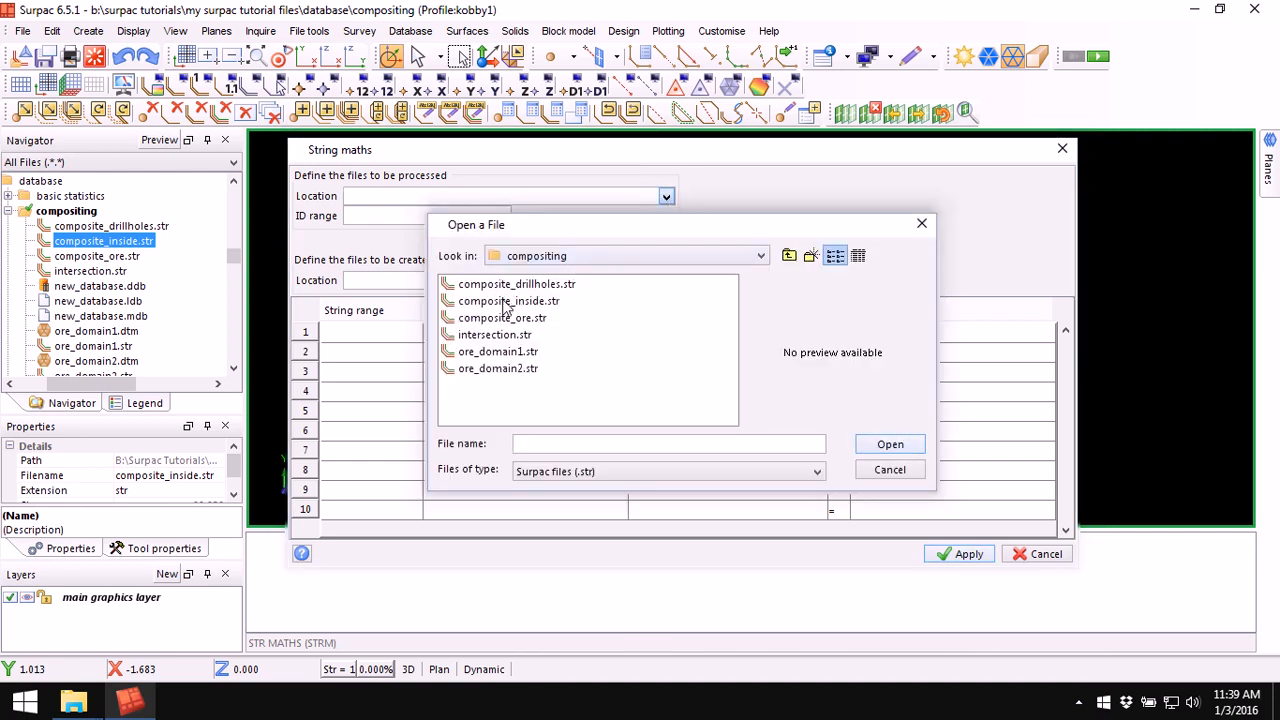
left_click(506, 302)
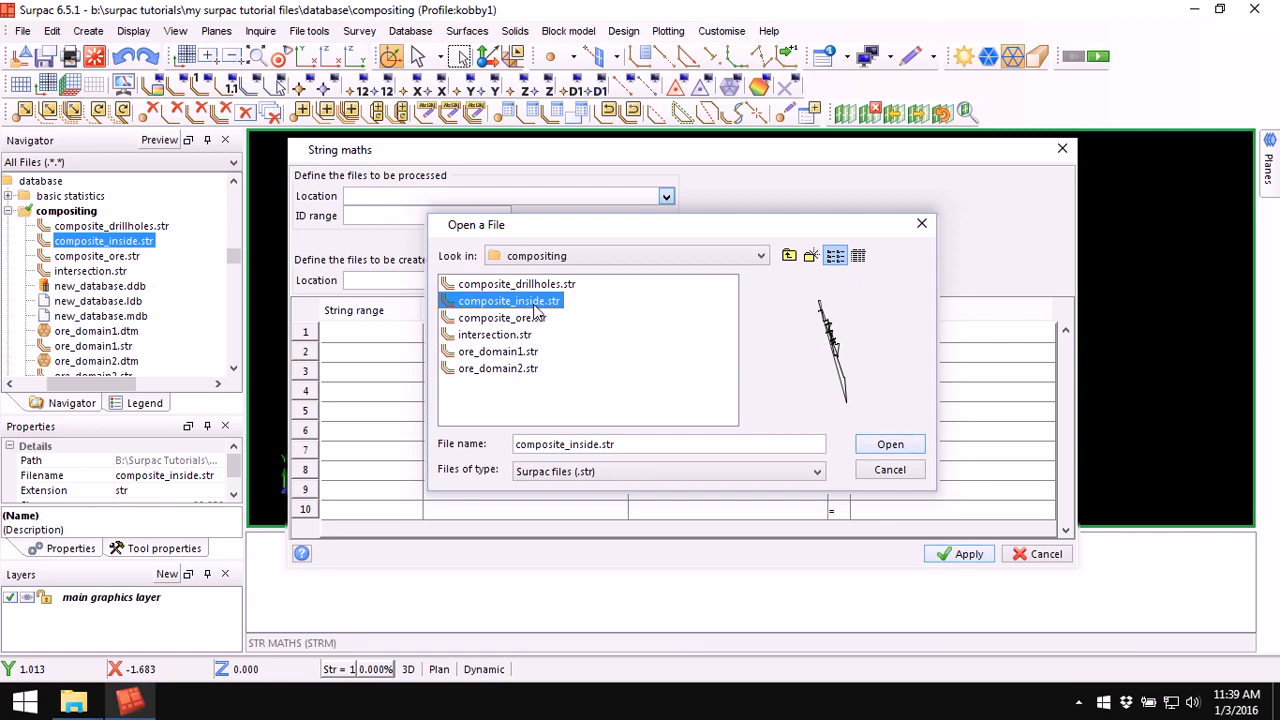
left_click(890, 445)
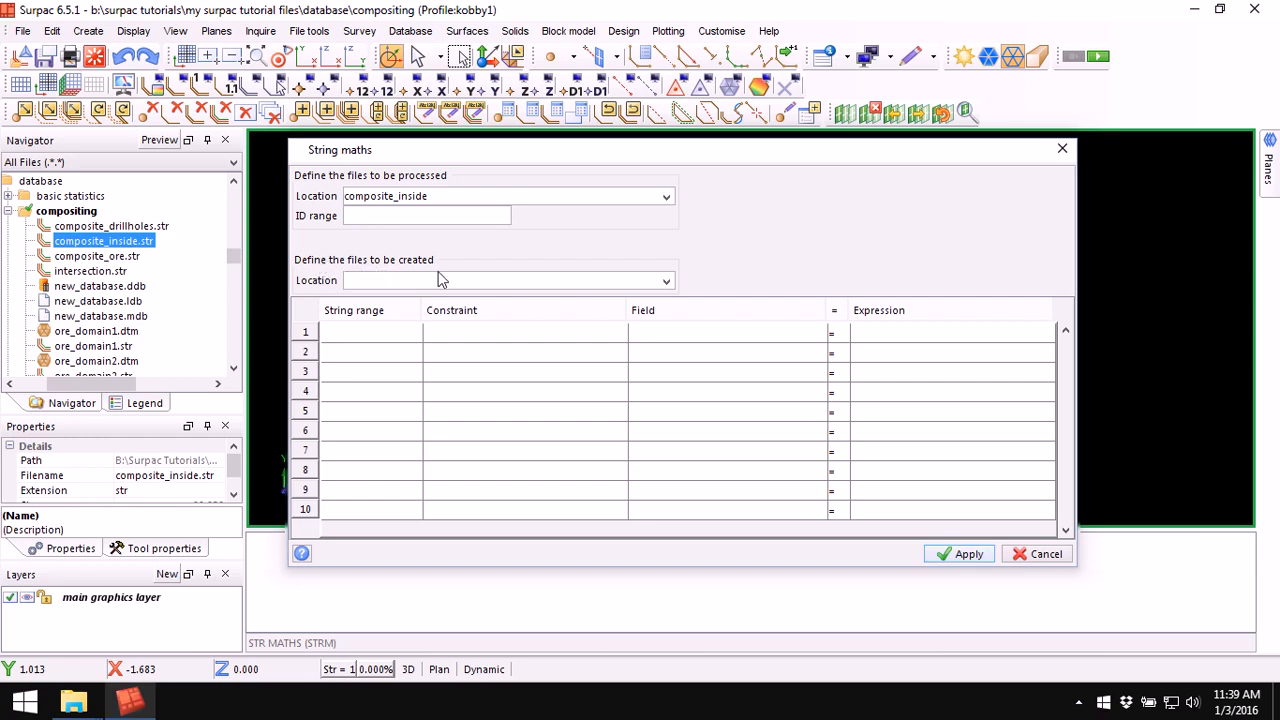
Step: Name the file to be created composite_cutoff
left_click(411, 280)
type("composite_cutoff")
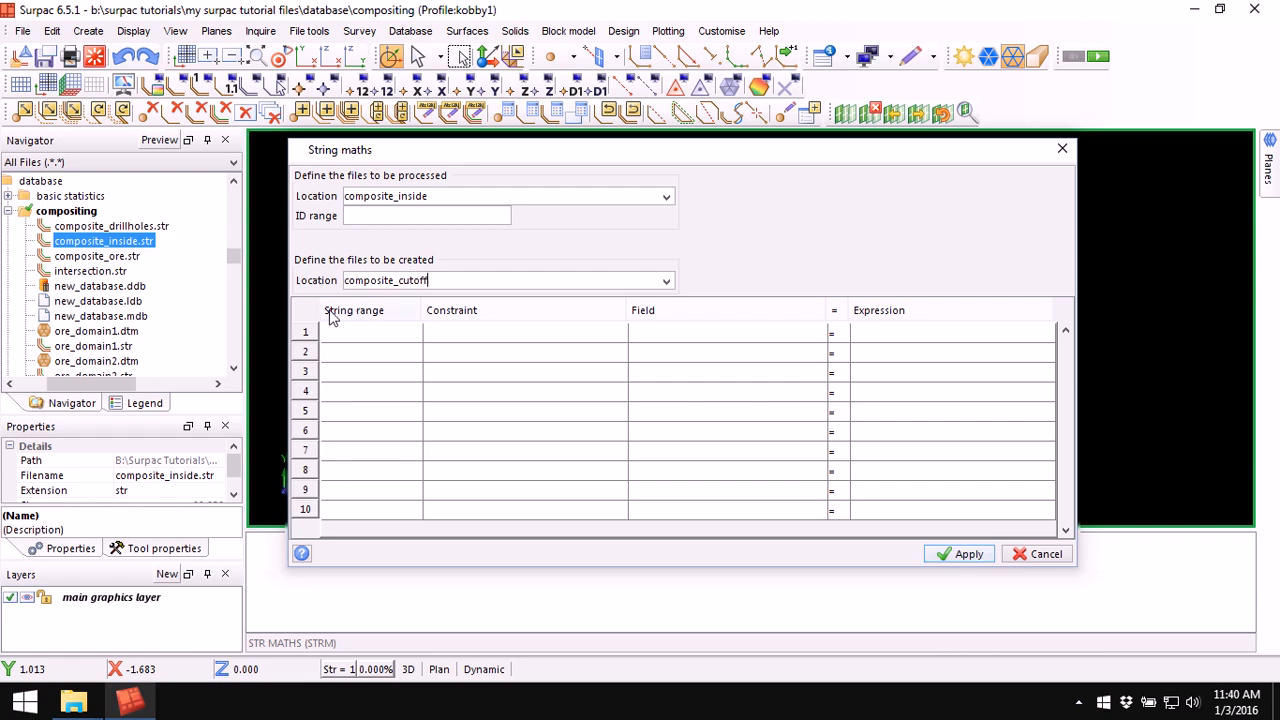
left_click(666, 196)
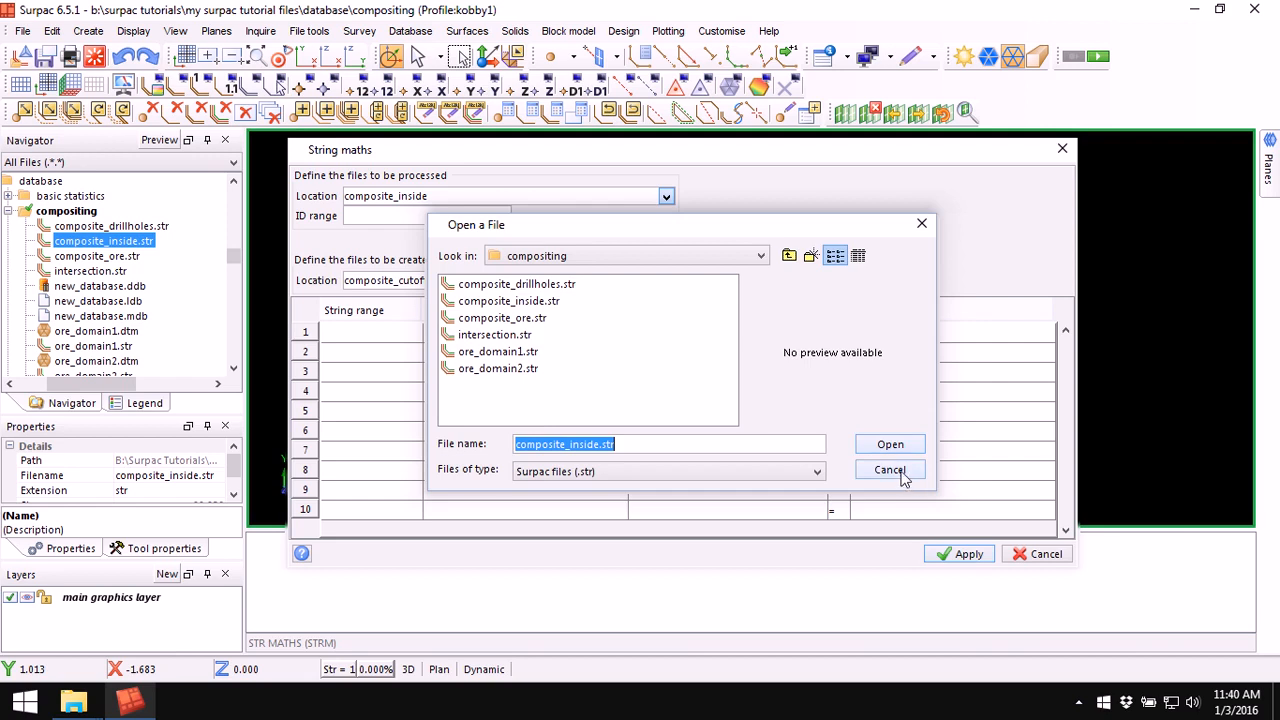
left_click(903, 472)
left_click(388, 333)
type("1,2")
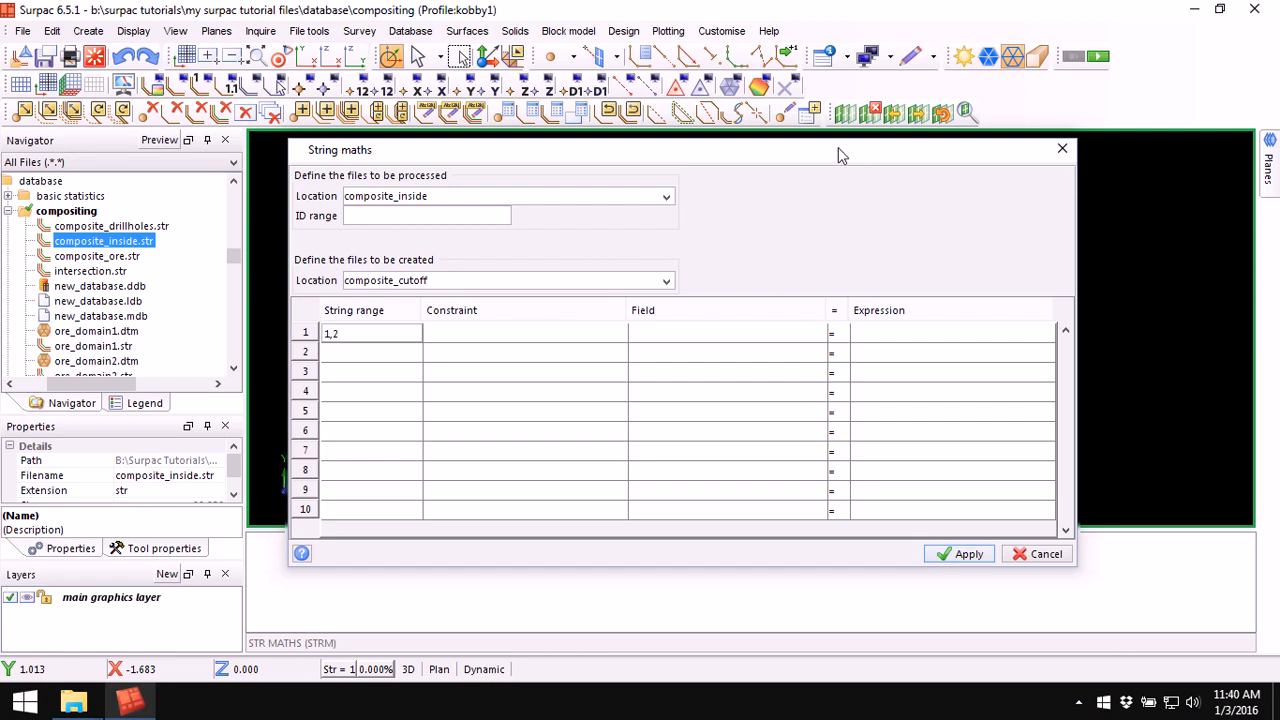
left_click_drag(698, 149, 737, 147)
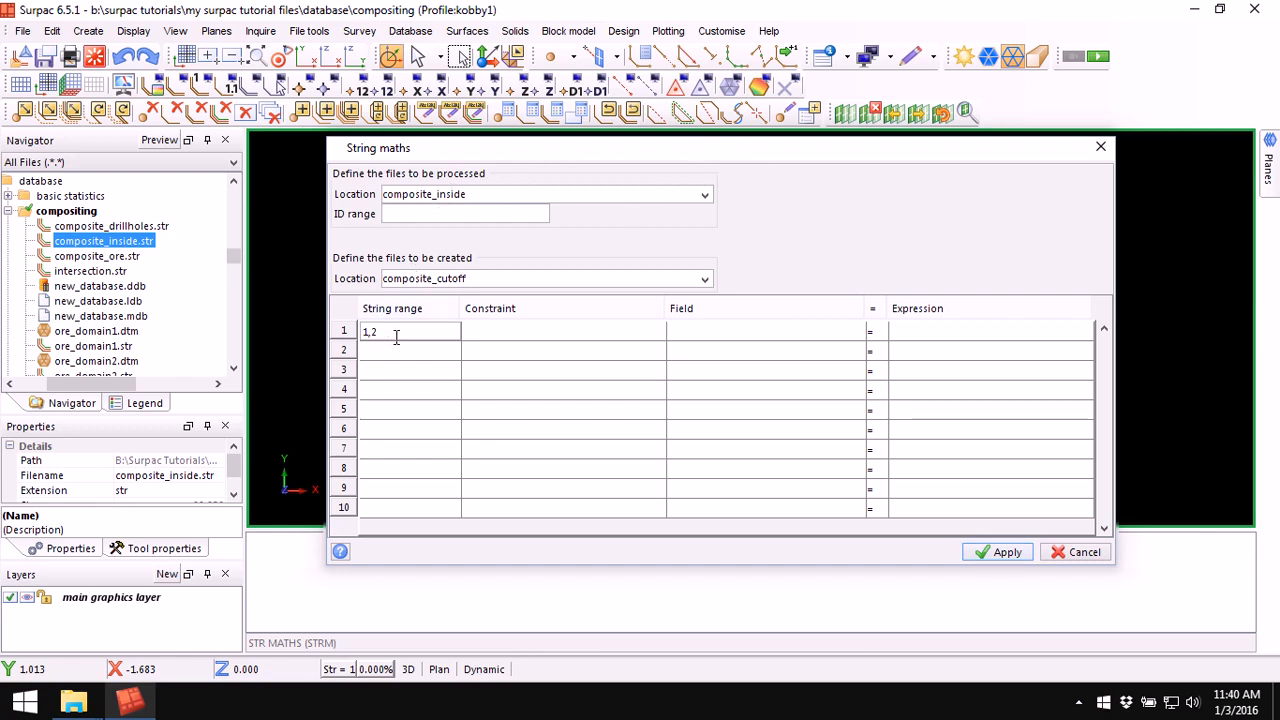
key("BackSpace")
key("BackSpace")
key("BackSpace")
Step: Set the field in the first row to d7
left_click(848, 332)
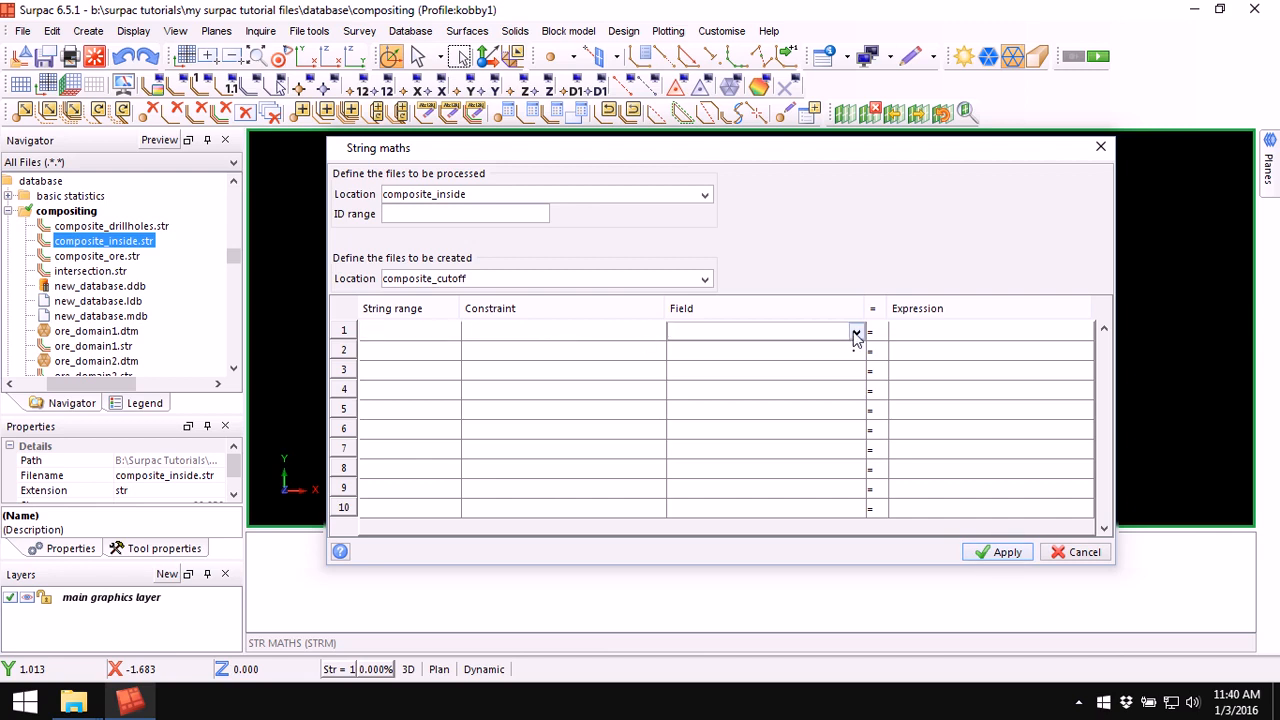
left_click(854, 333)
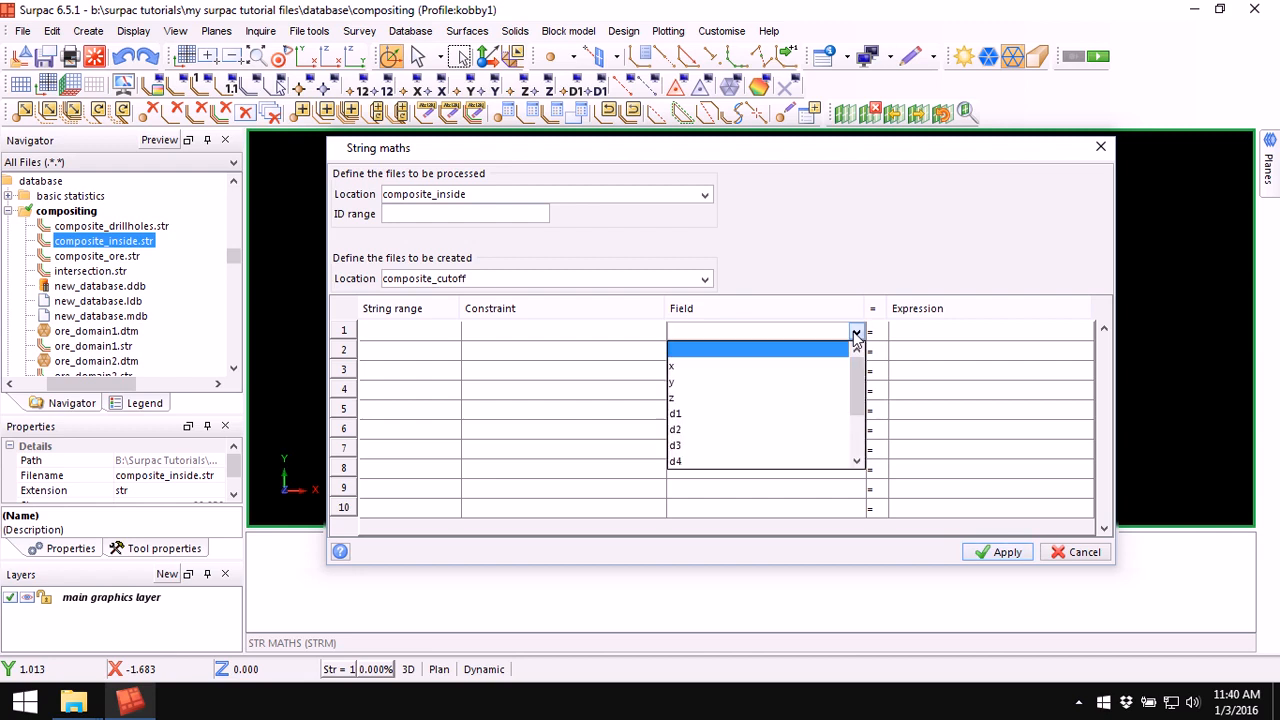
left_click_drag(857, 366, 857, 400)
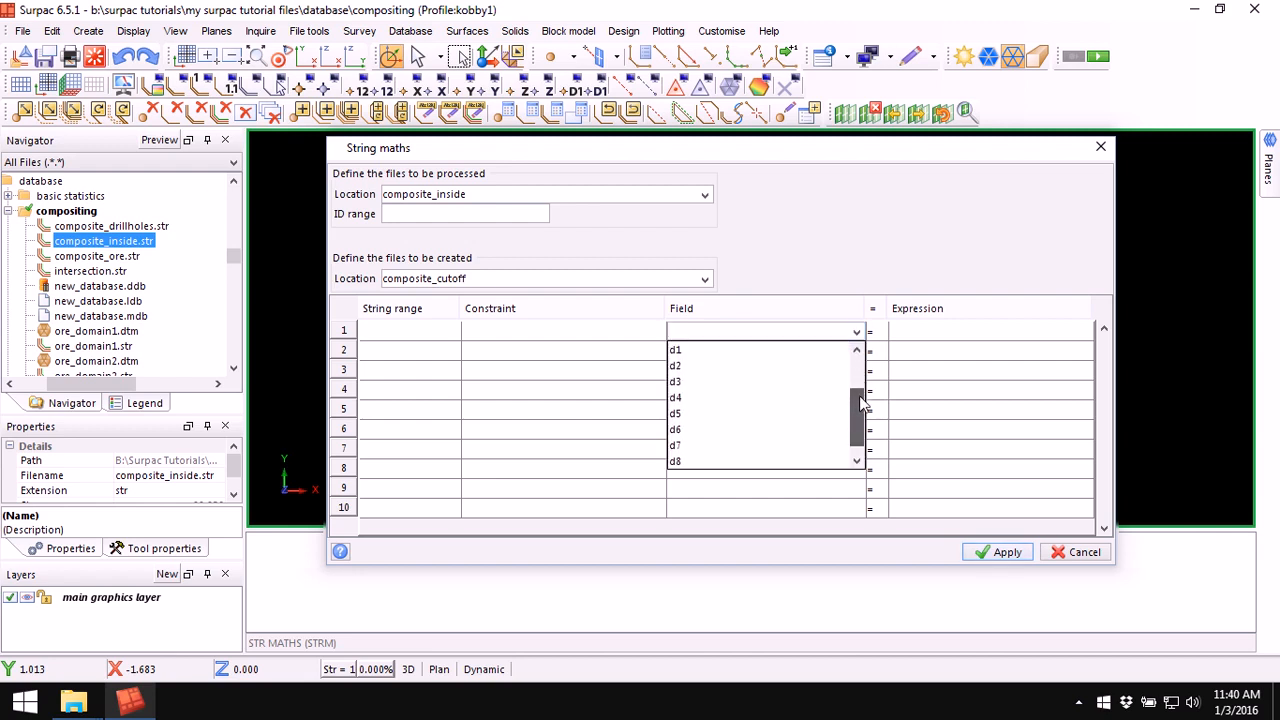
left_click(702, 455)
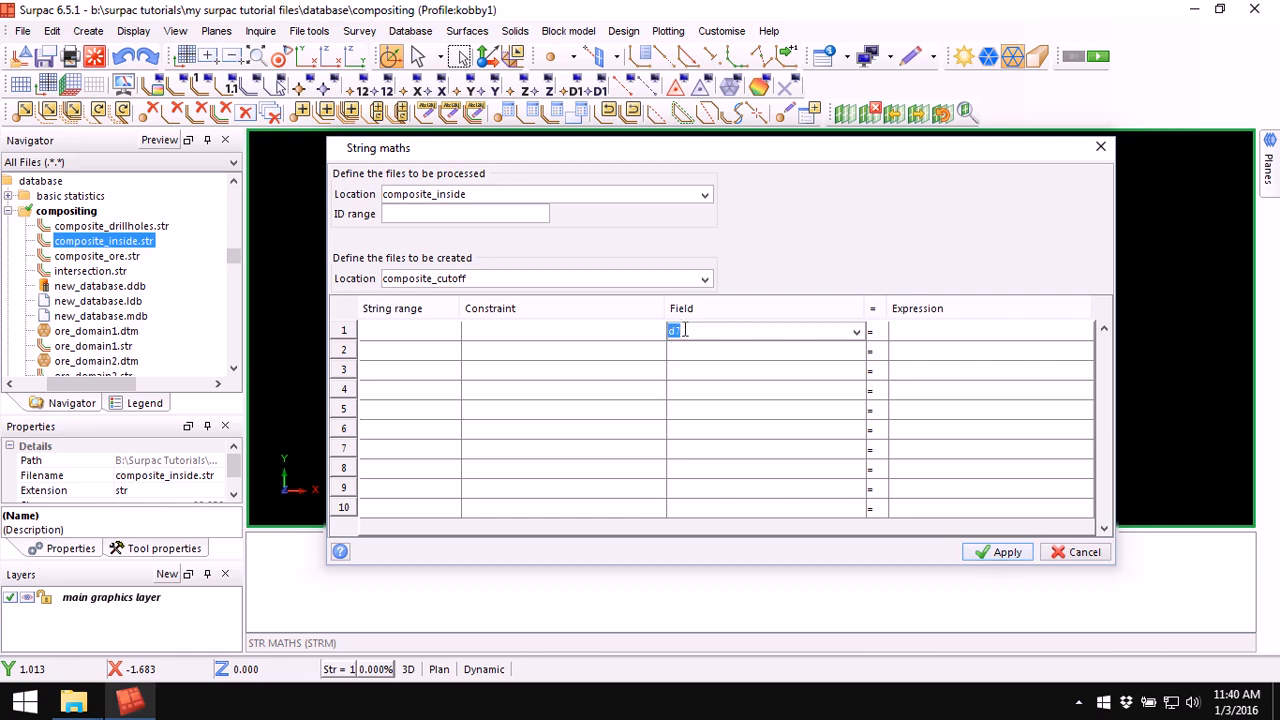
Step: Enter the expression iif(d1>=0.3,0.3,d1) for d7 and apply String maths
left_click(936, 337)
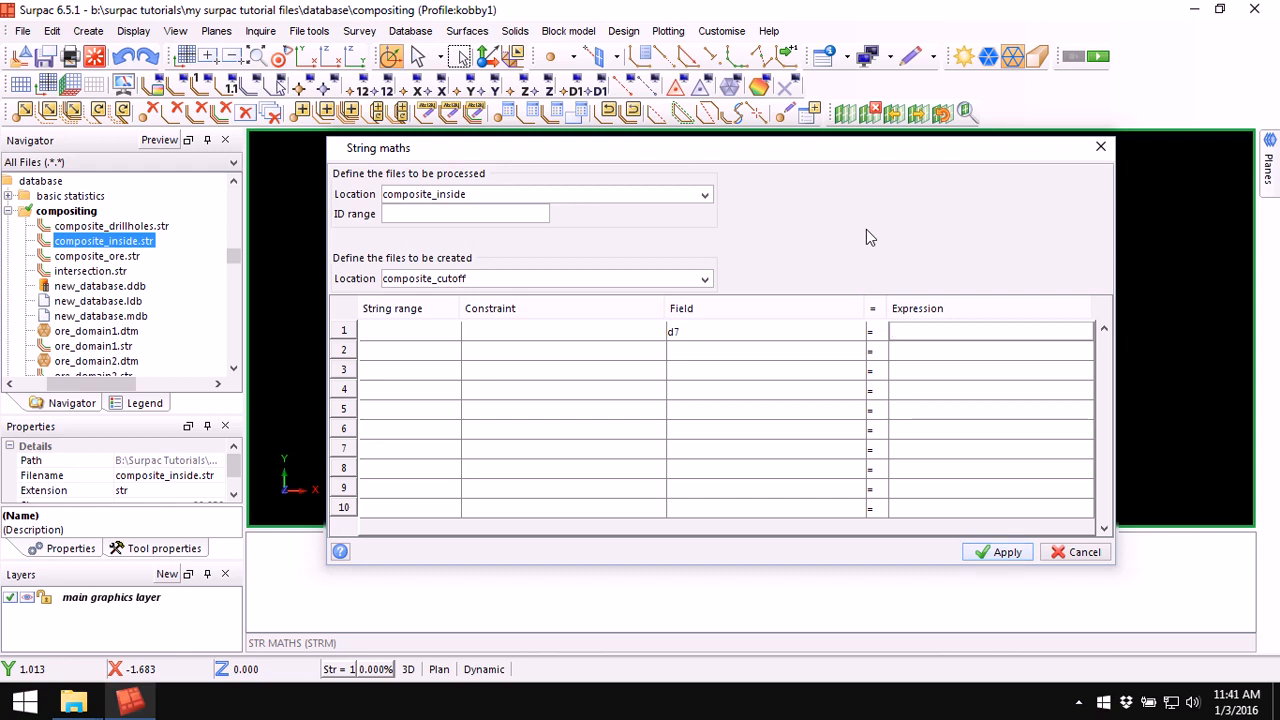
type("iif")
type("(")
type("d1")
type(">")
type("=")
type("0.3")
type(",0.3")
type(",")
type("d")
type("1)")
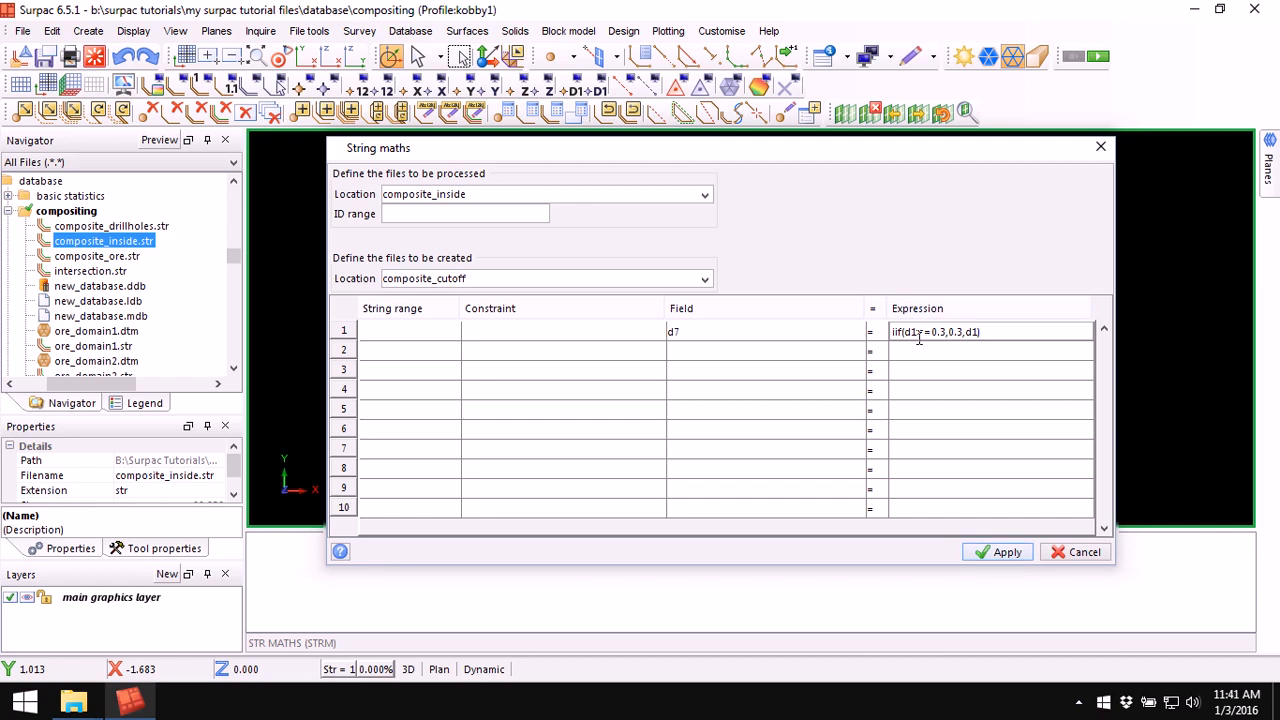
left_click(918, 334)
type("0.3")
left_click(1002, 552)
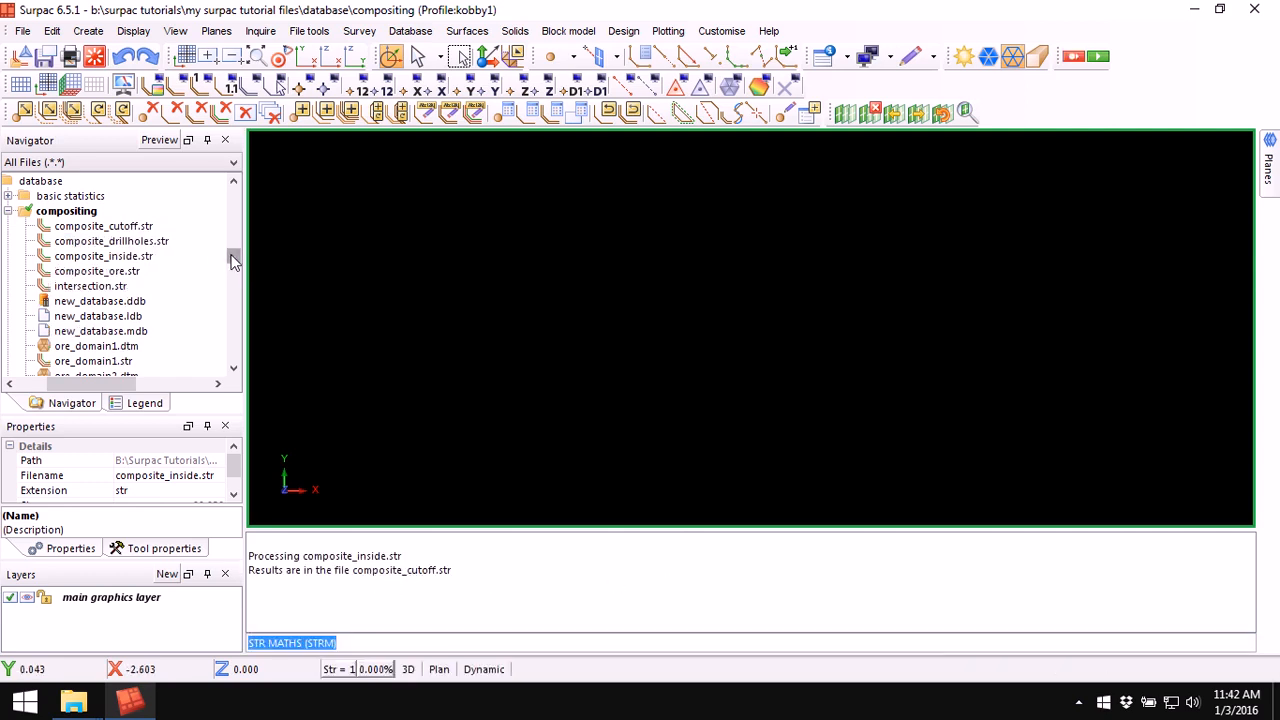
Step: Display composite_cutoff.str in the graphics, then open it in a text editor and maximise the window
left_click_drag(126, 230, 730, 256)
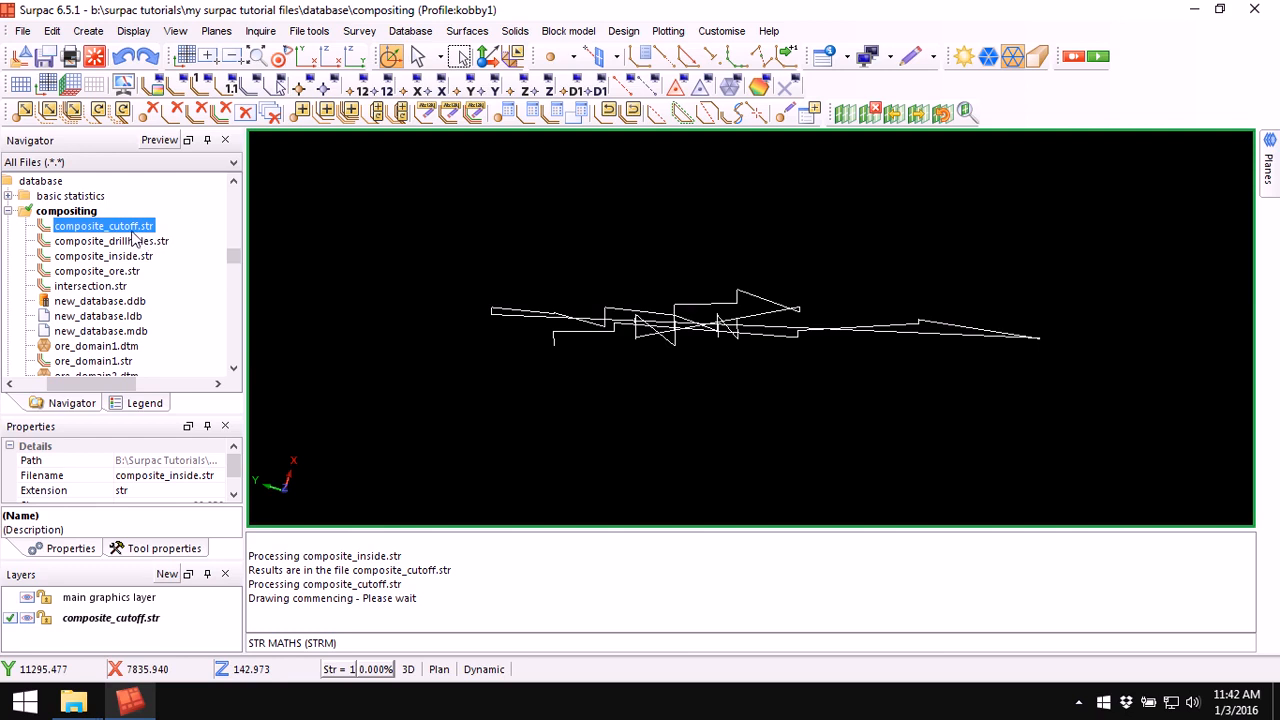
right_click(135, 228)
left_click(175, 257)
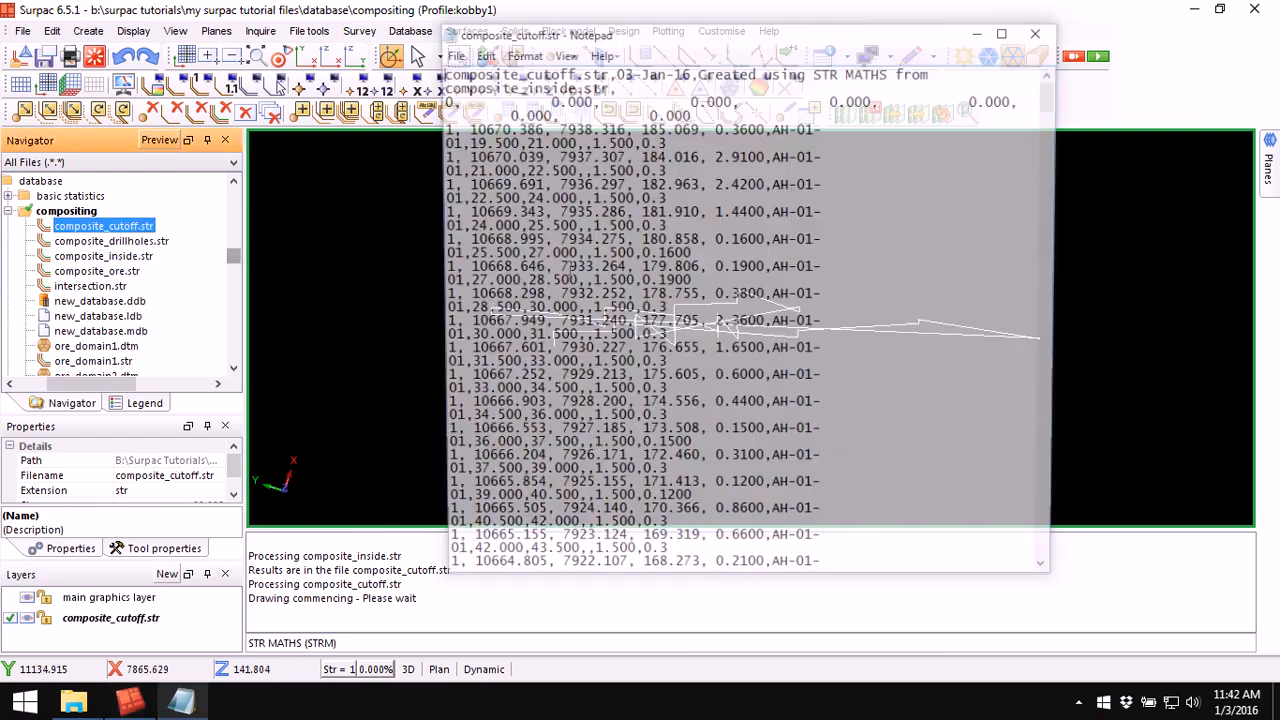
left_click(1009, 29)
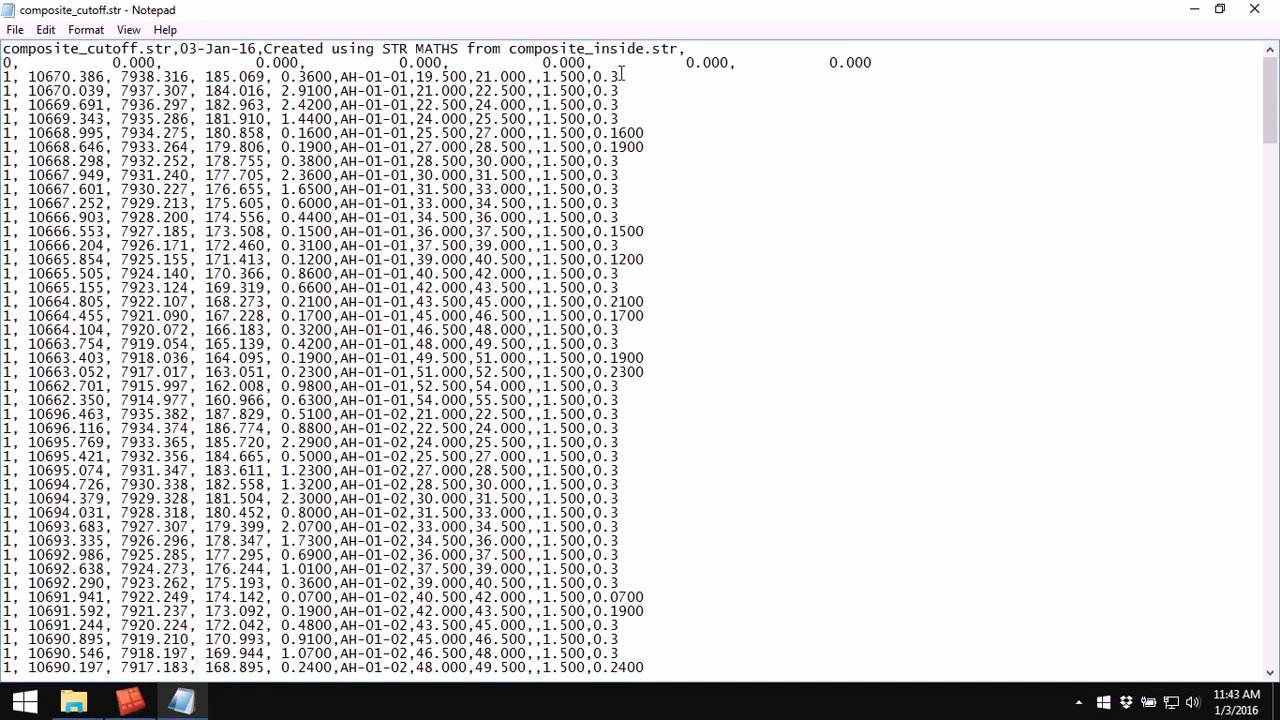
Step: Compare the d1 grades against the new d7 values in several records, then close the editor
left_click_drag(619, 90, 587, 91)
left_click_drag(282, 76, 332, 77)
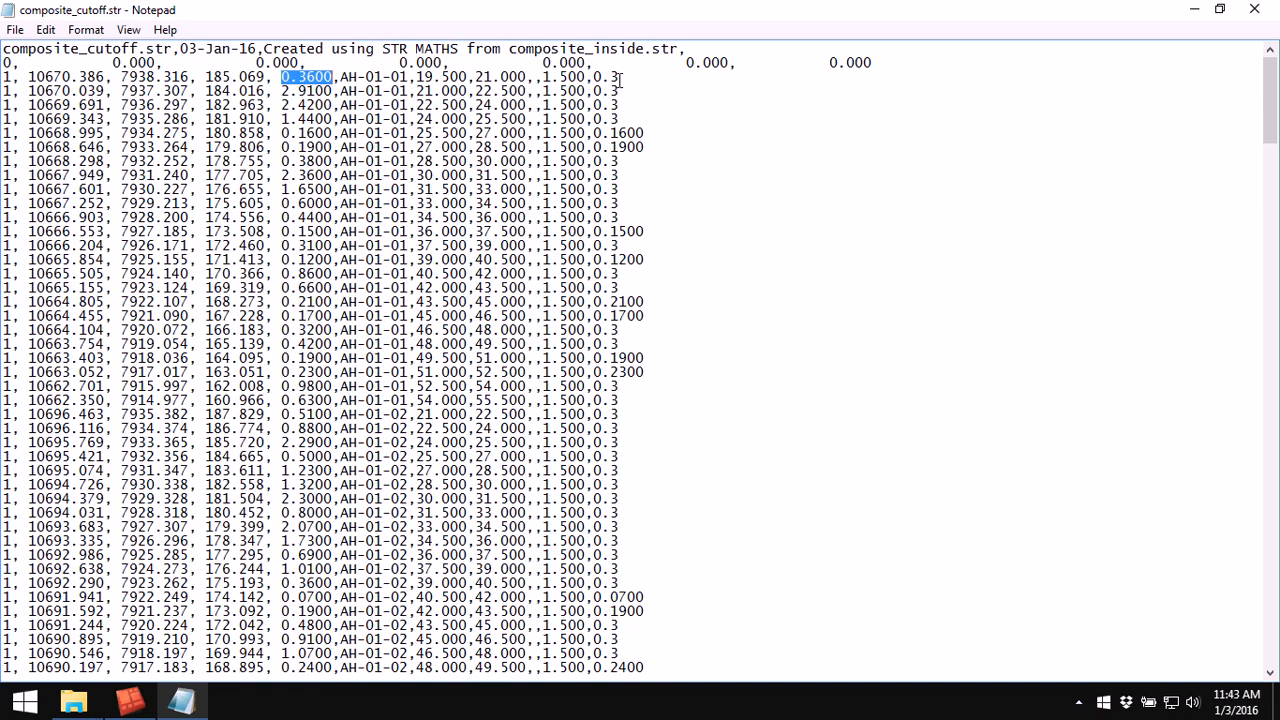
left_click_drag(620, 77, 594, 77)
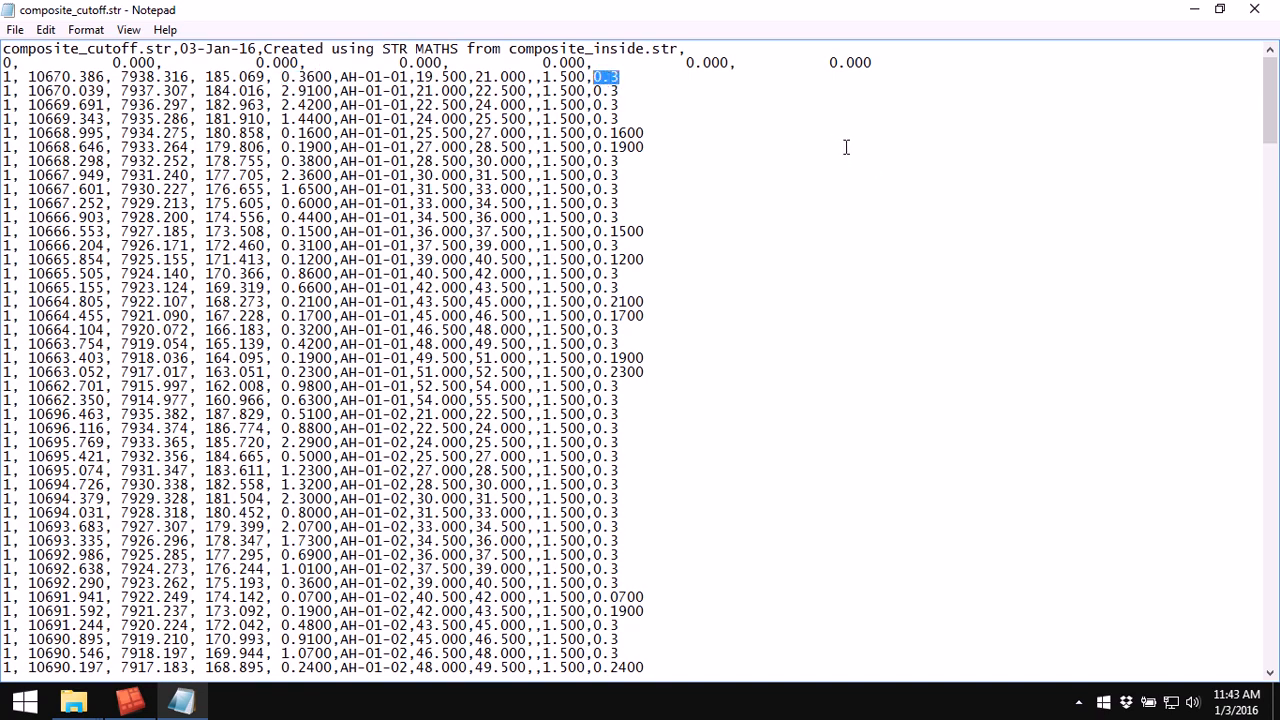
left_click_drag(334, 77, 282, 77)
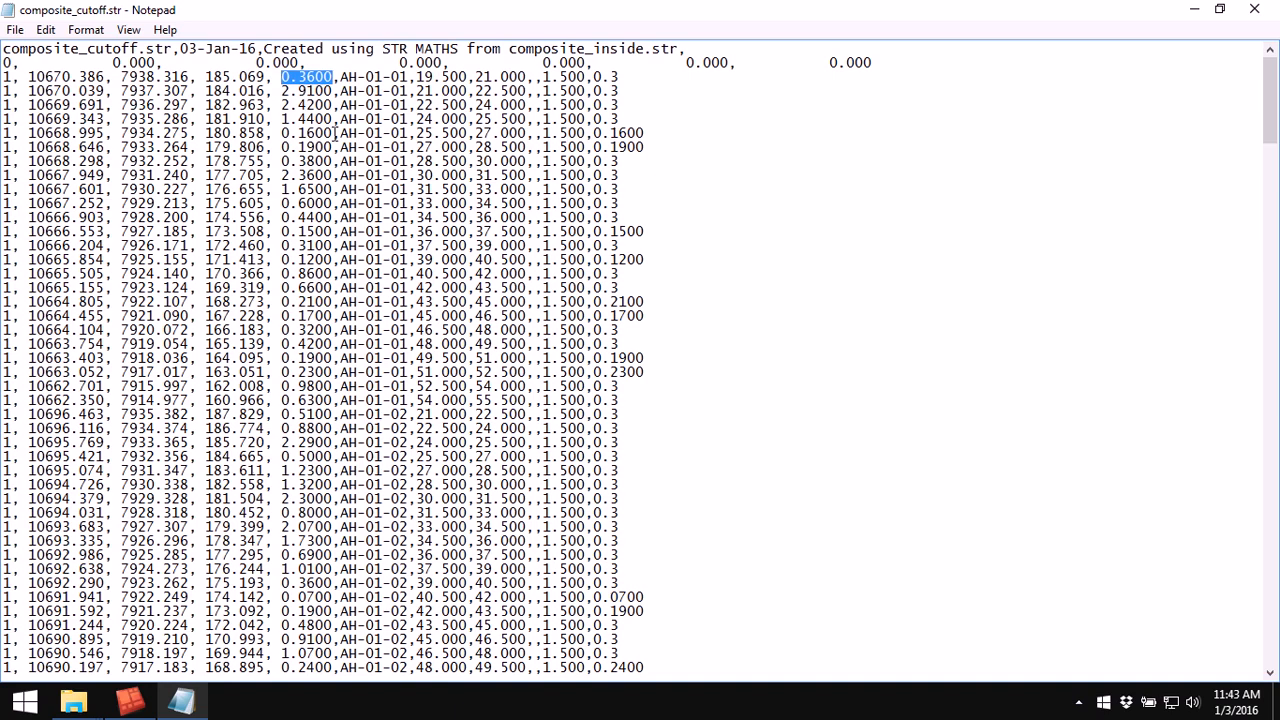
left_click_drag(334, 133, 279, 133)
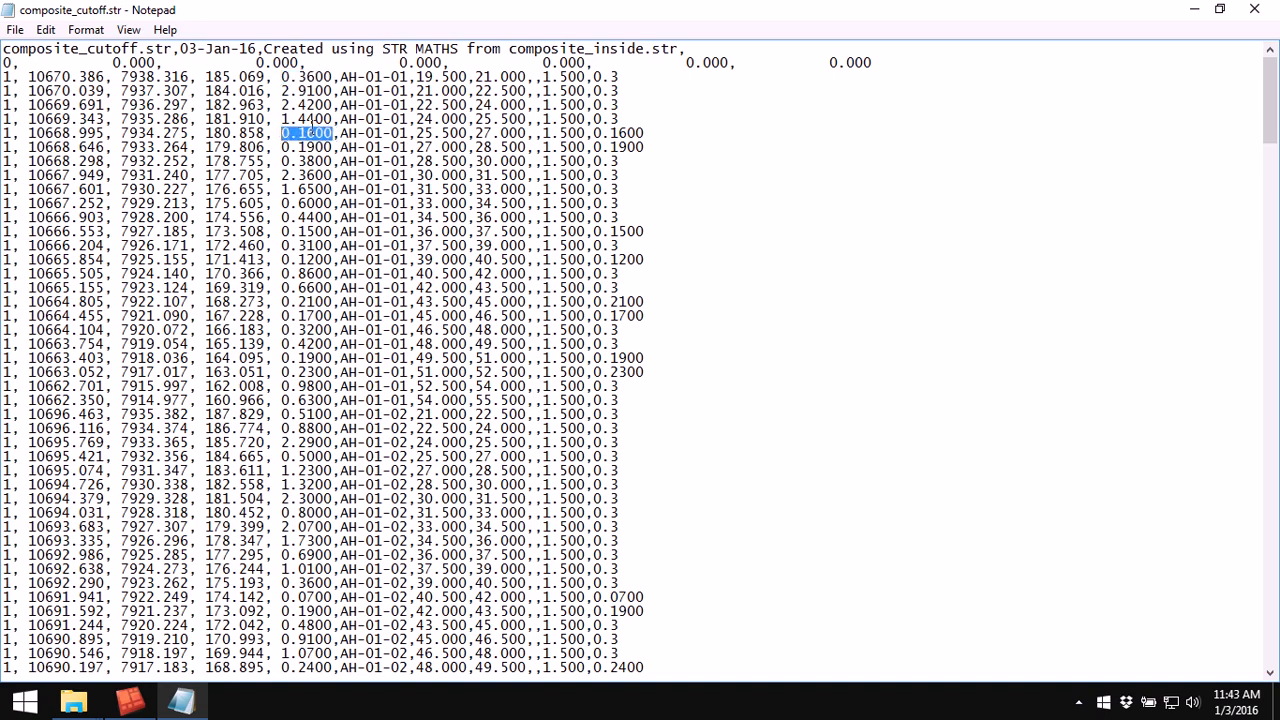
left_click_drag(647, 133, 604, 133)
left_click_drag(333, 147, 298, 147)
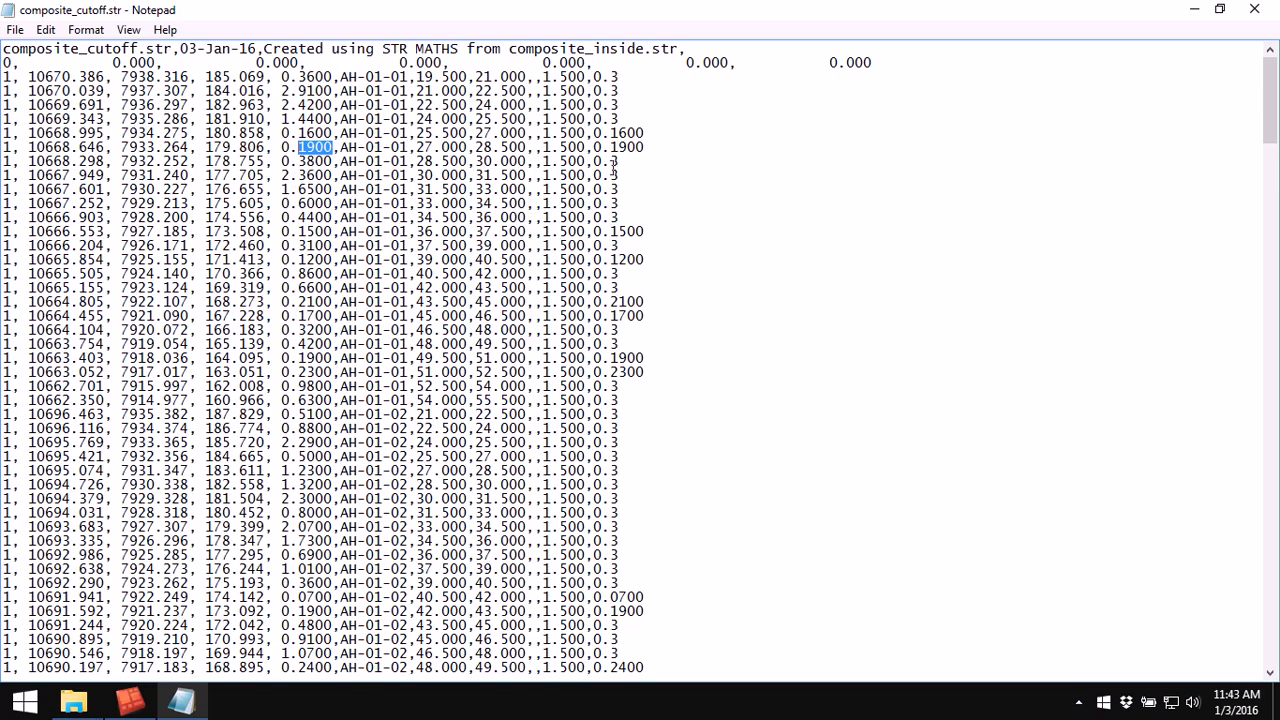
left_click_drag(620, 161, 595, 161)
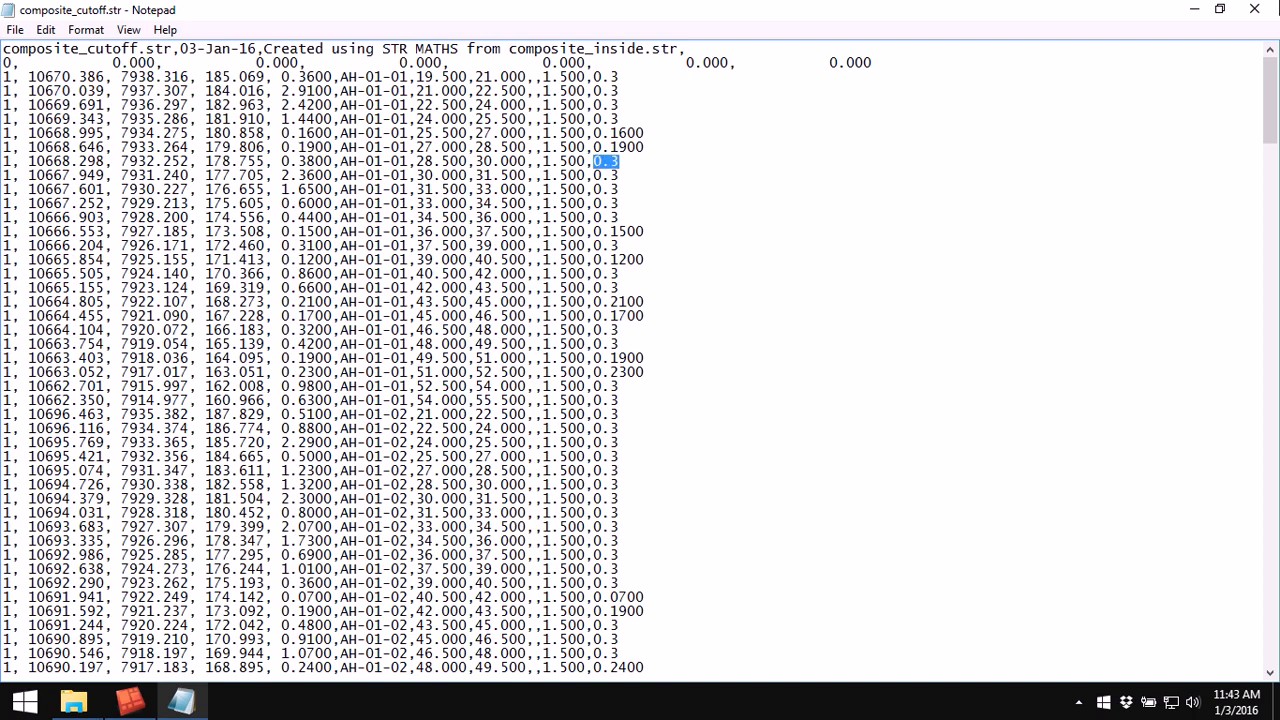
left_click(1254, 9)
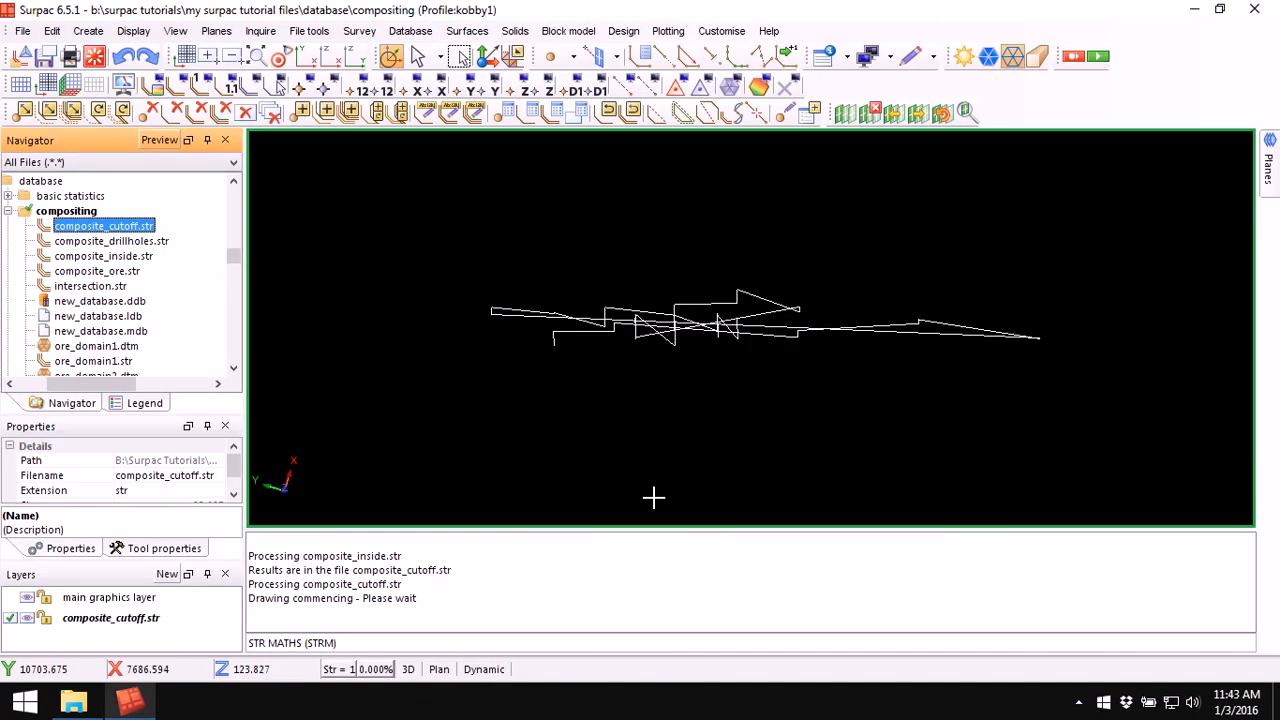
Step: Clear the message window and erase the composite_cutoff.str strings from the graphics
right_click(700, 598)
left_click(752, 602)
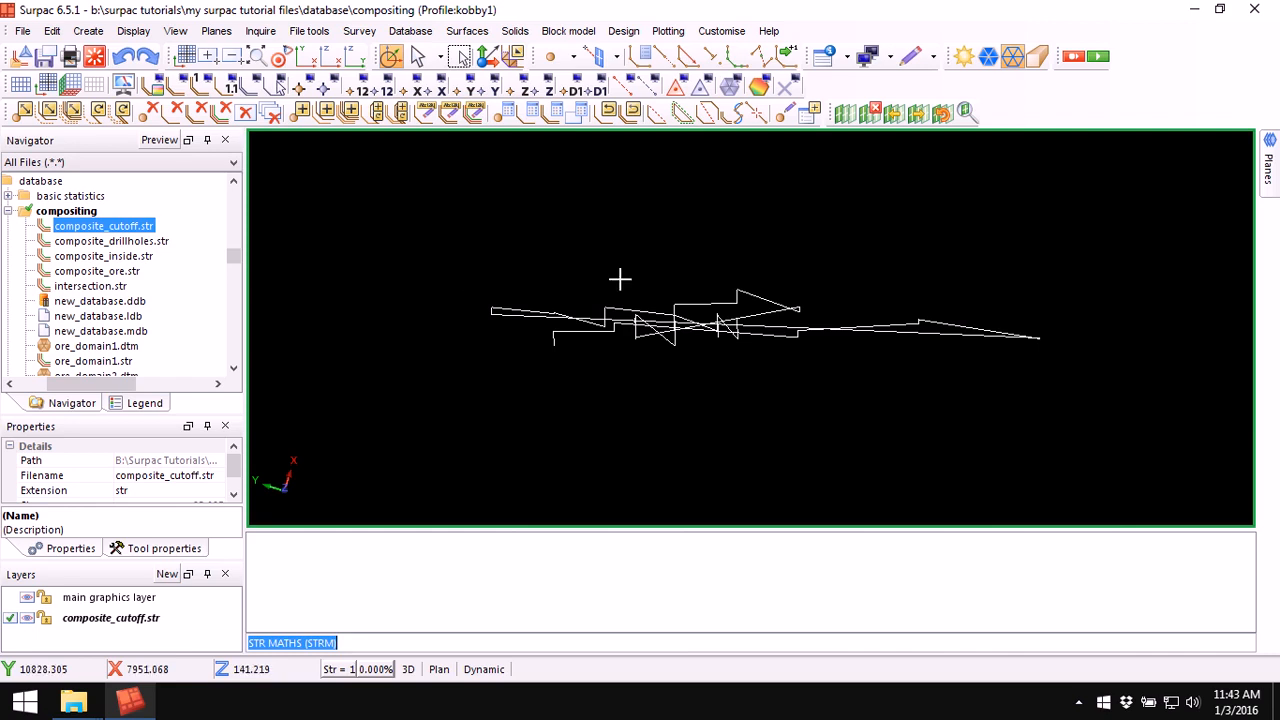
scroll(701, 310, "up", 2)
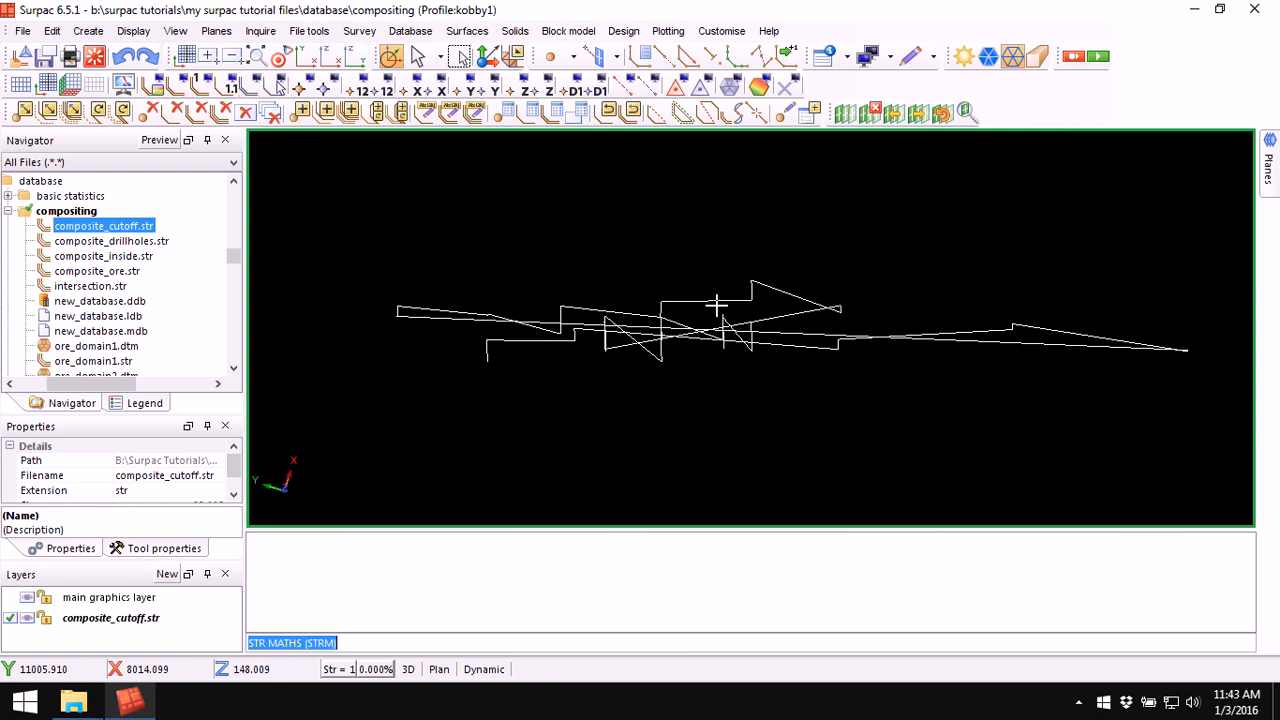
type("ers")
key("Return")
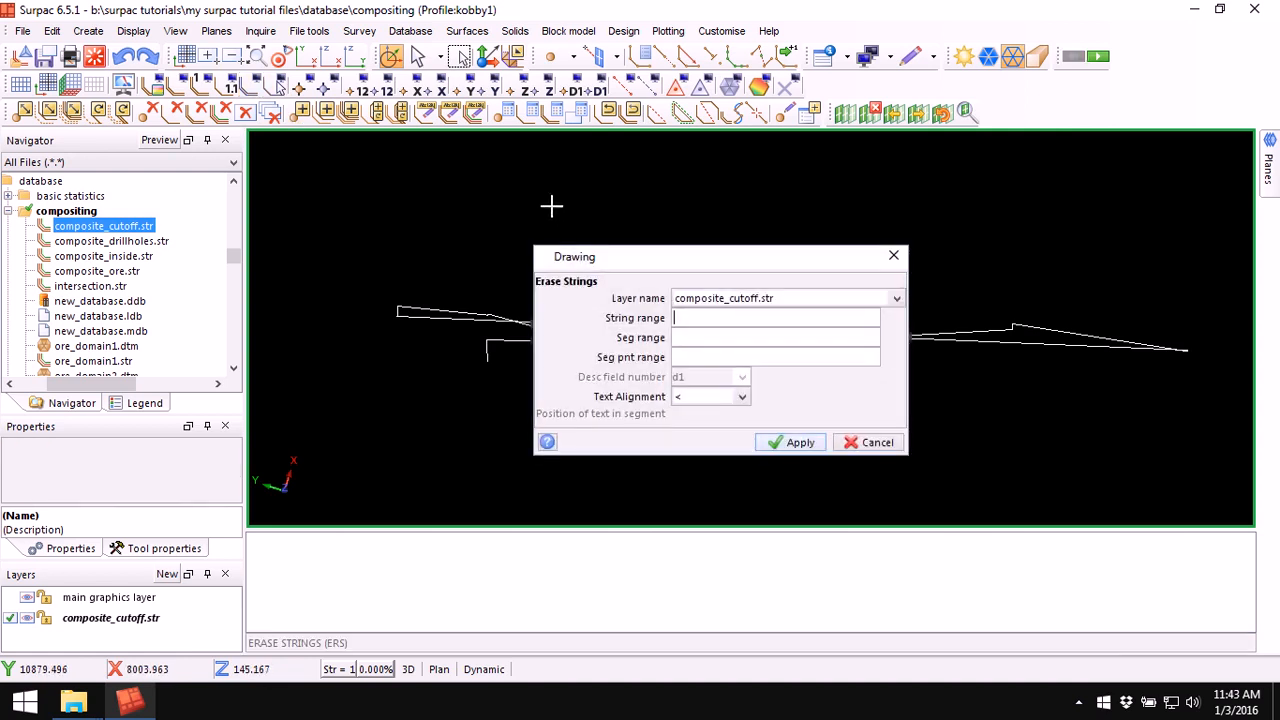
left_click(800, 442)
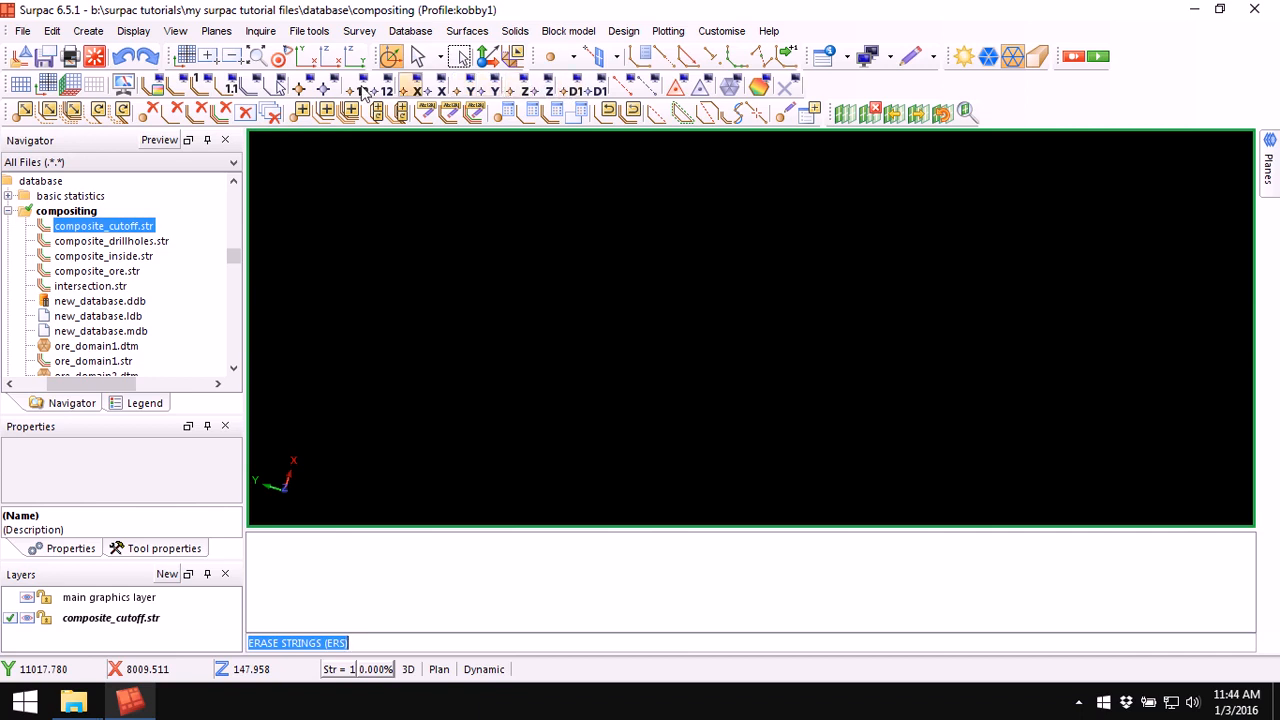
Step: Draw markers on all points of composite_cutoff.str
left_click(302, 88)
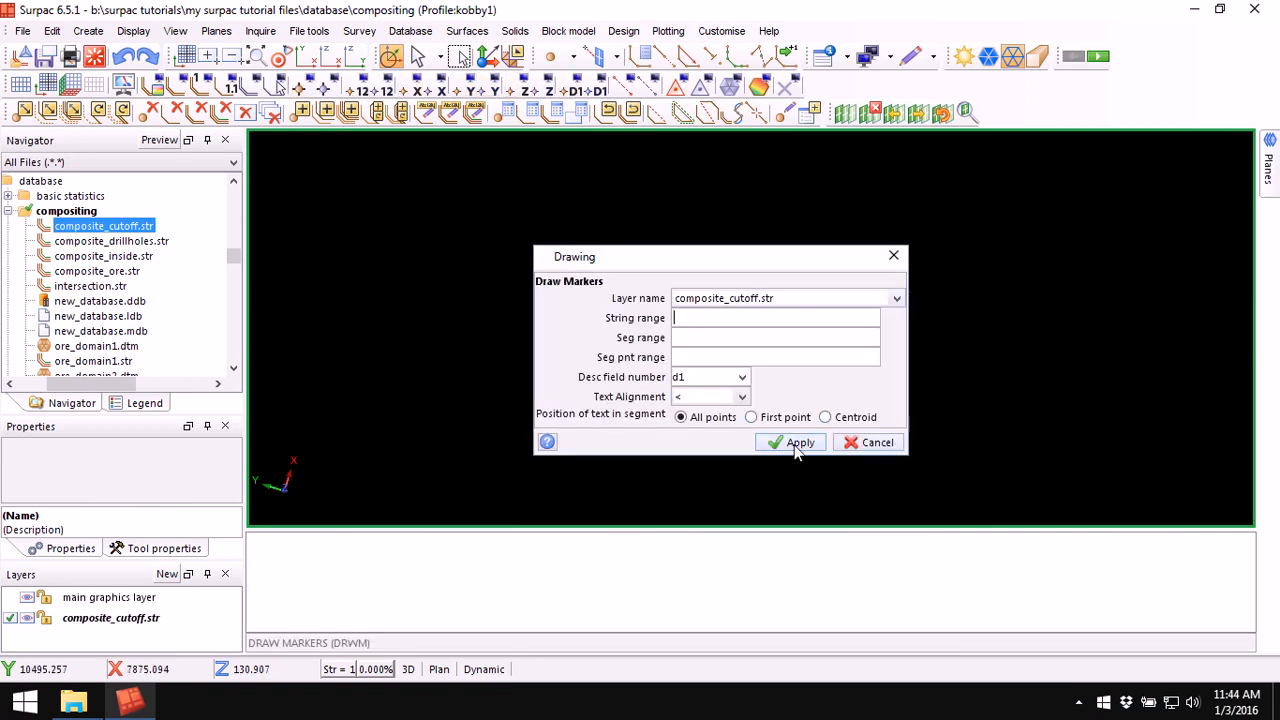
left_click(797, 443)
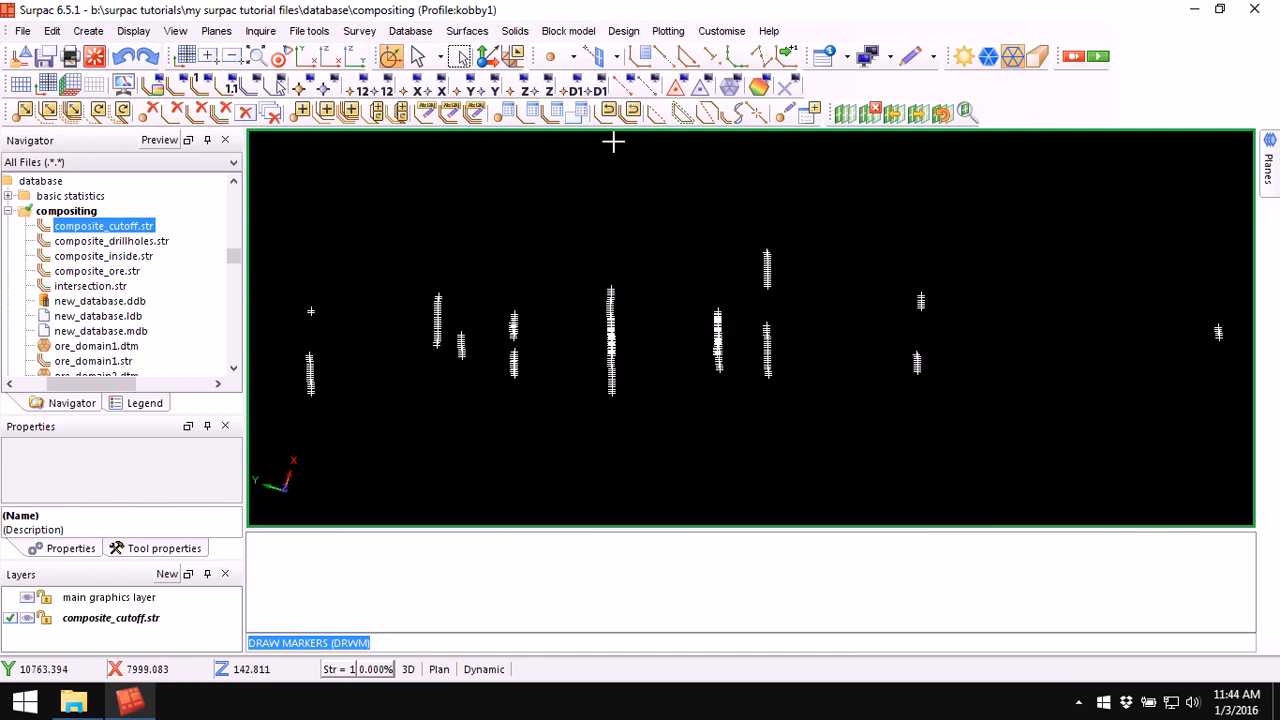
Step: Label all points of composite_cutoff.str with their d7 description field values
left_click(576, 89)
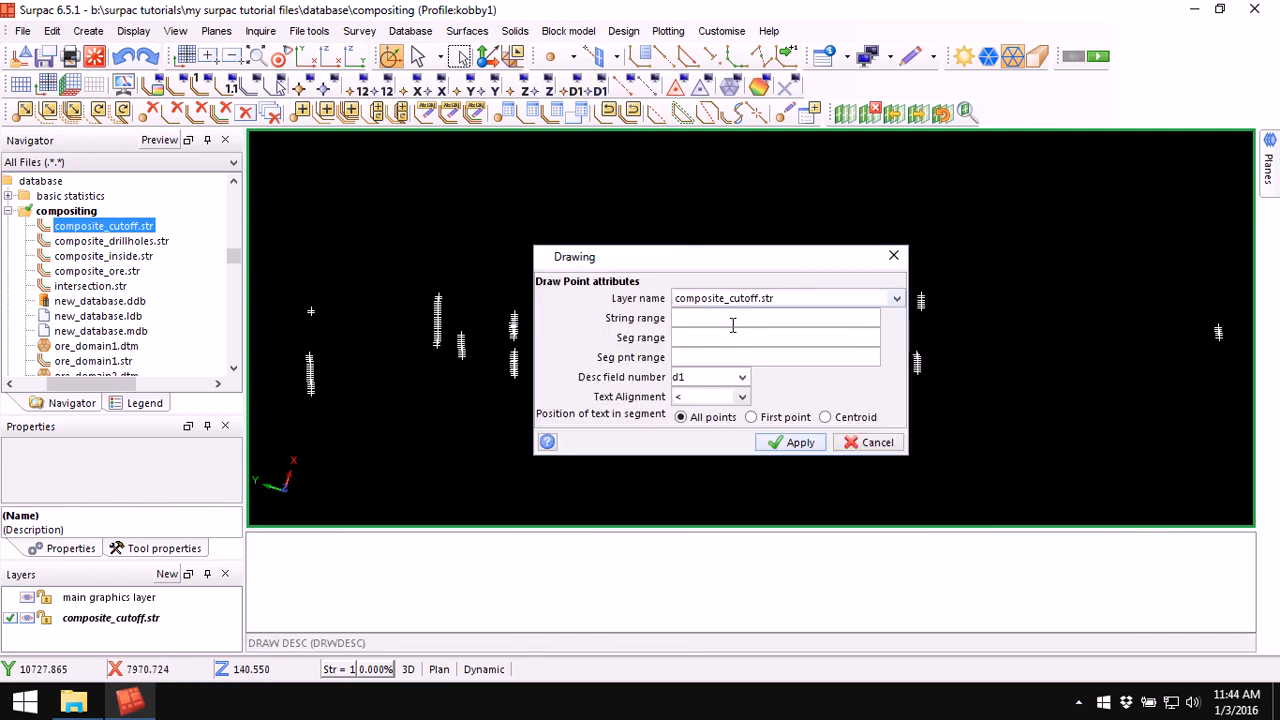
left_click(742, 378)
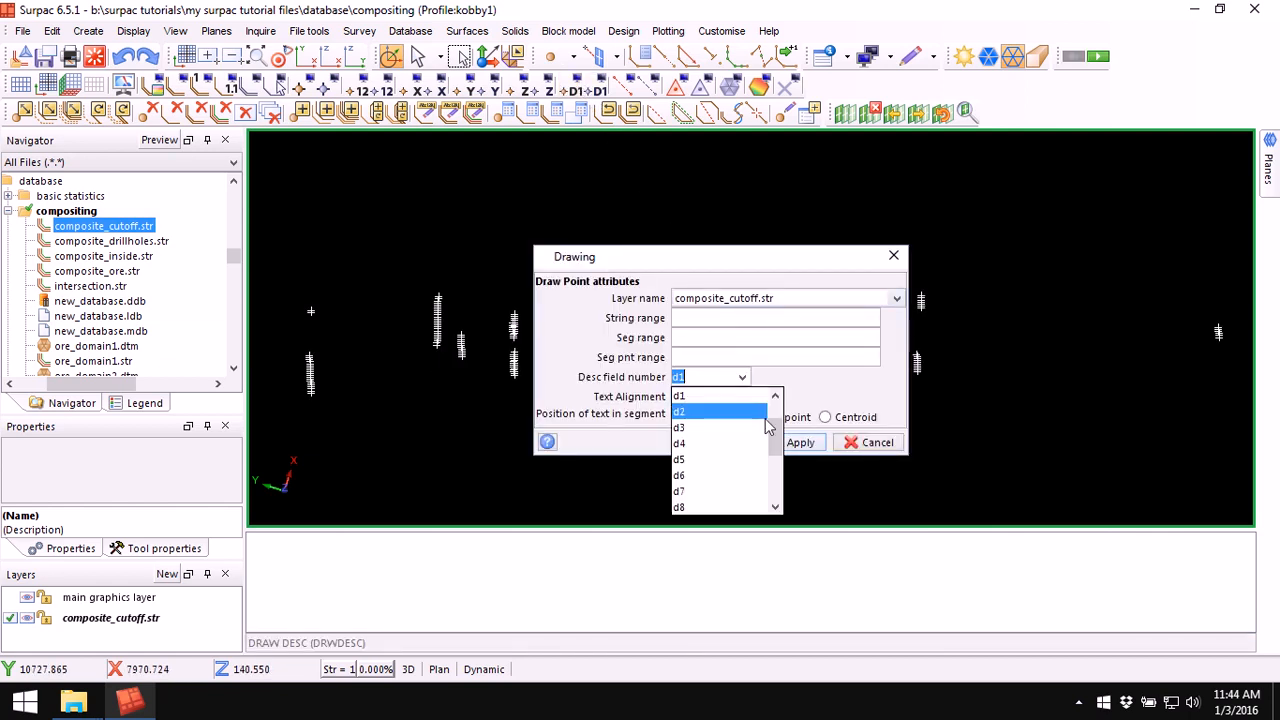
left_click_drag(774, 410, 777, 448)
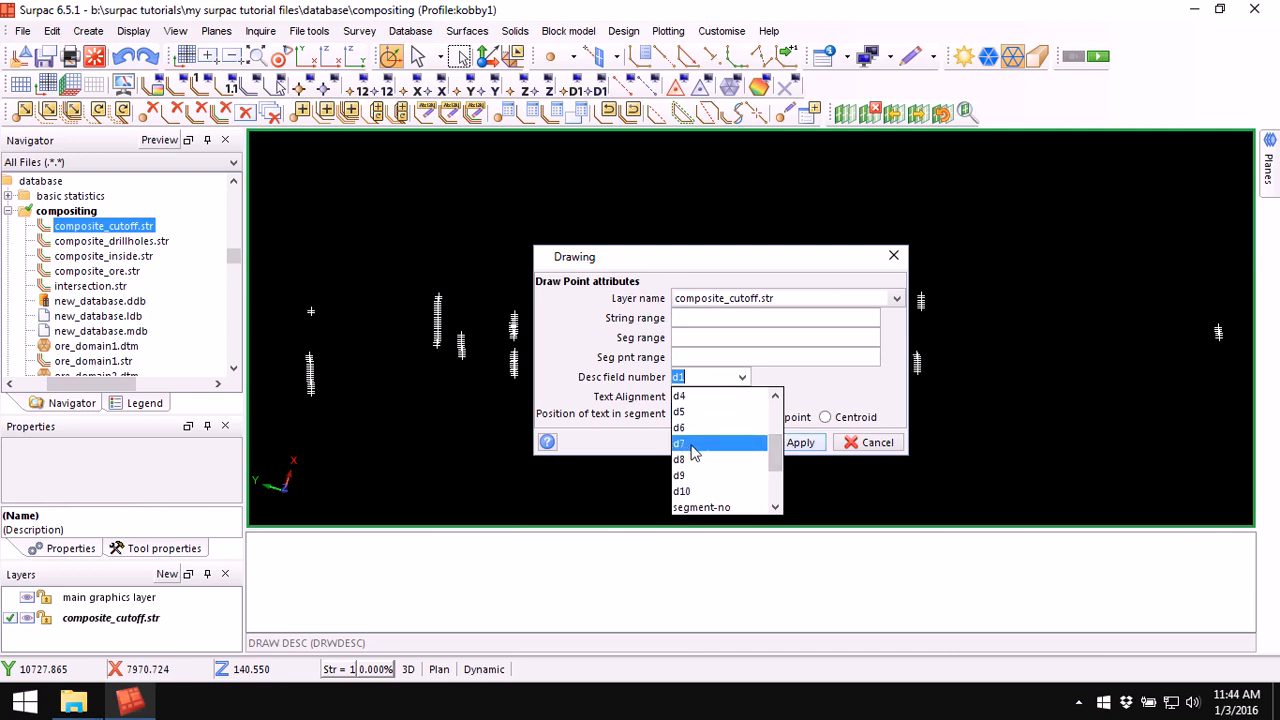
left_click(693, 446)
left_click(798, 443)
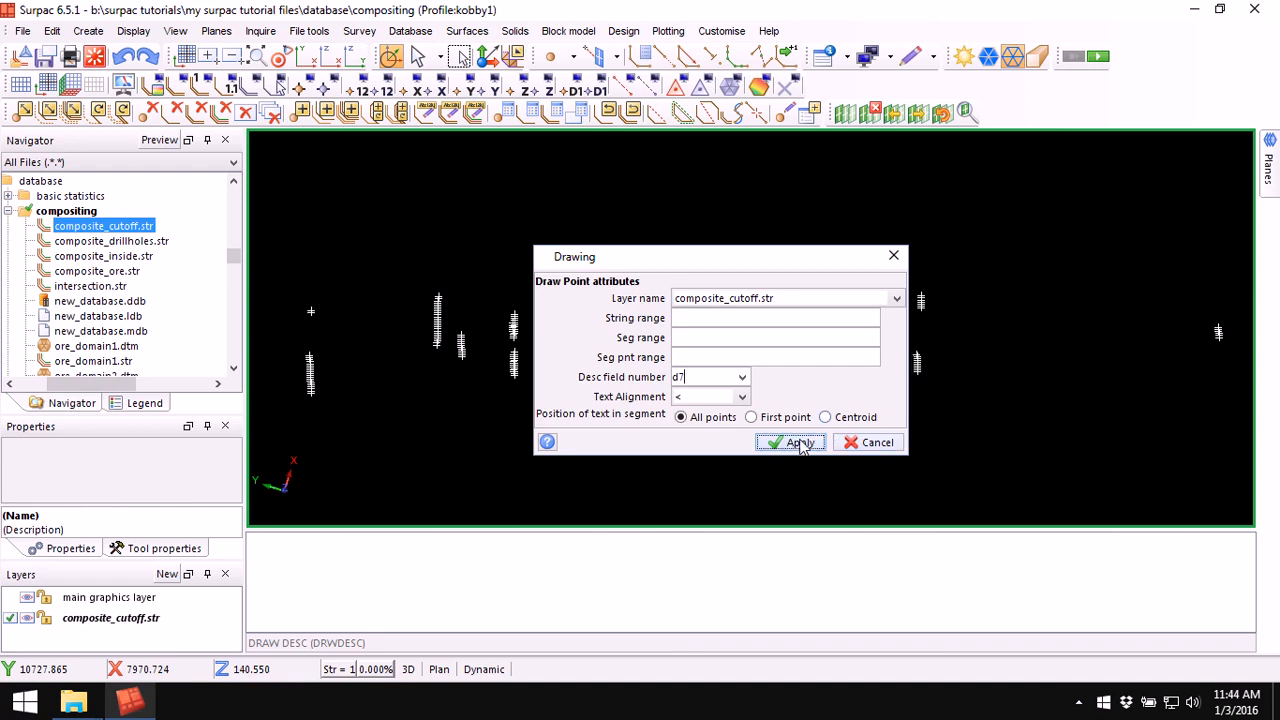
Step: Zoom and rotate around the drillholes to inspect the d7 labels on the composite points
scroll(568, 332, "up", 8)
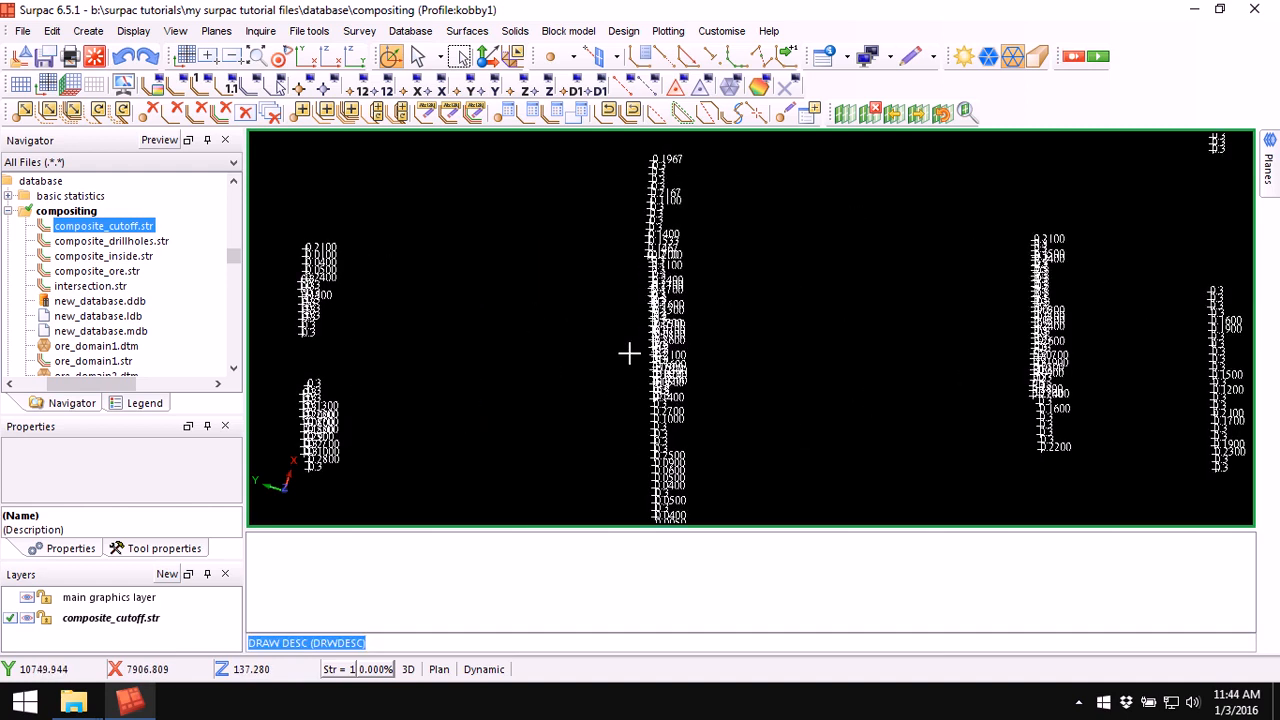
left_click_drag(786, 397, 760, 384)
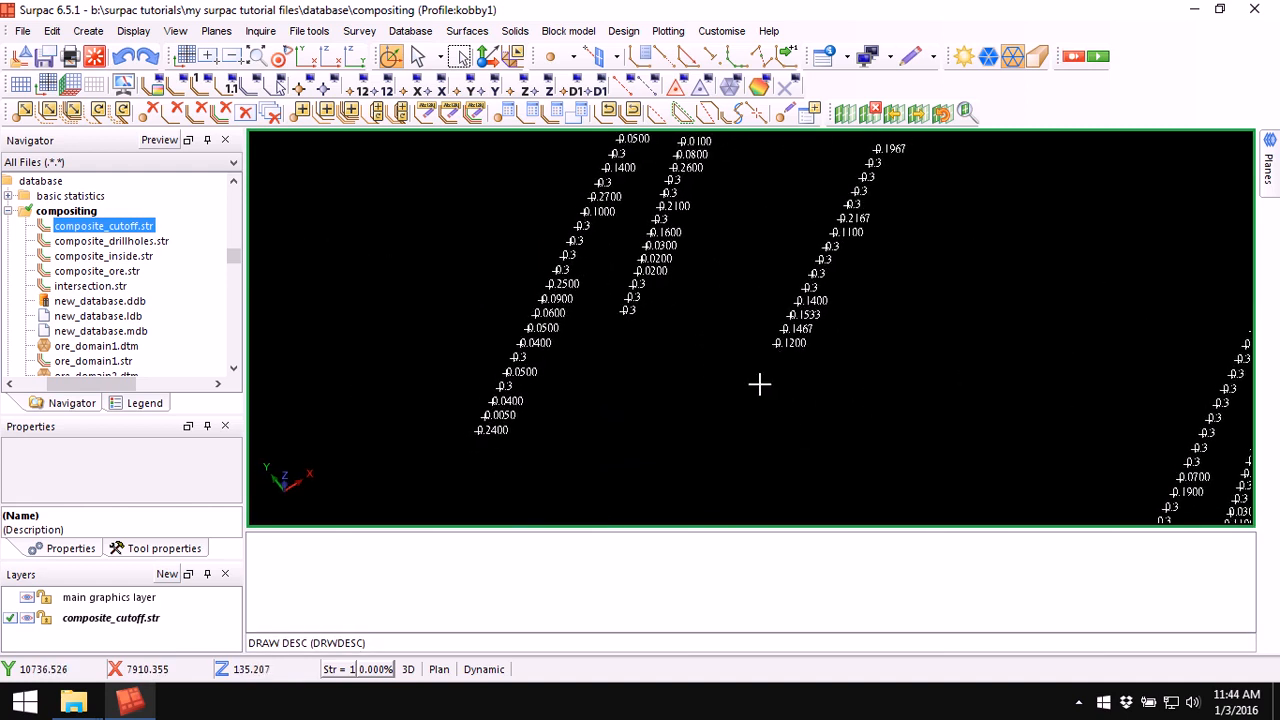
scroll(722, 254, "down", 2)
middle_click_drag(628, 248, 1069, 540)
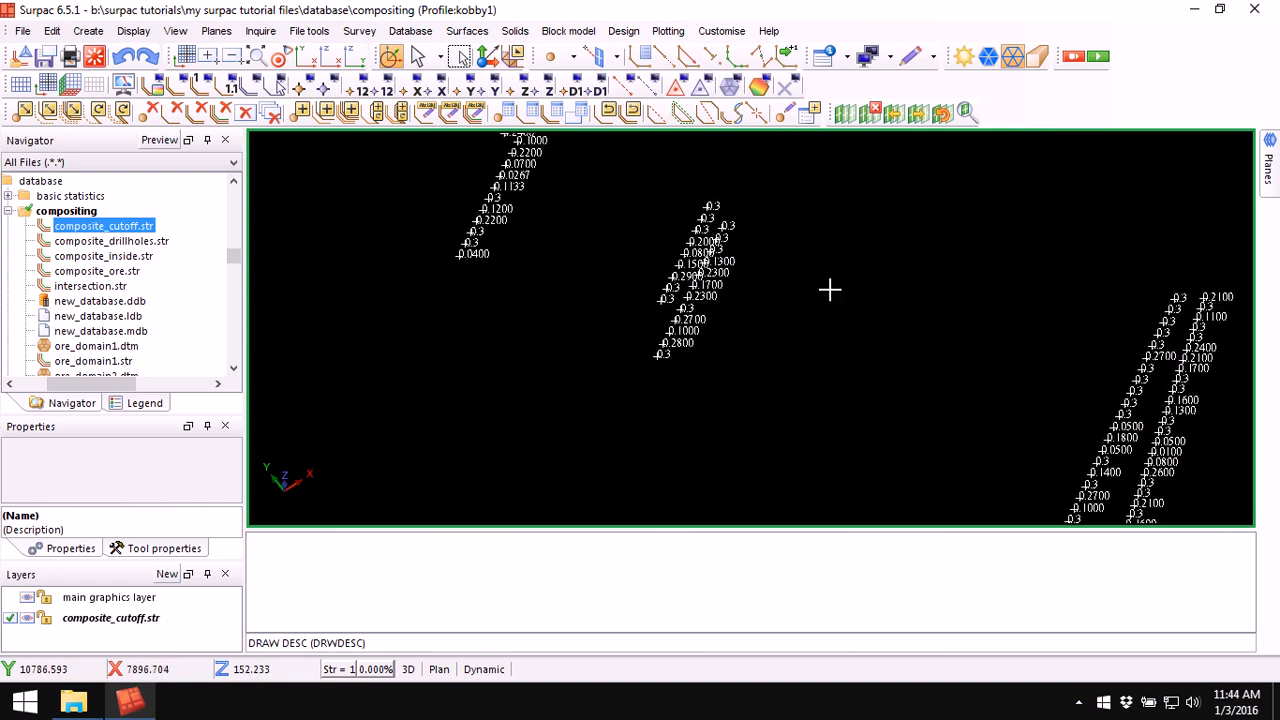
middle_click_drag(671, 184, 841, 460)
scroll(994, 325, "up", 2)
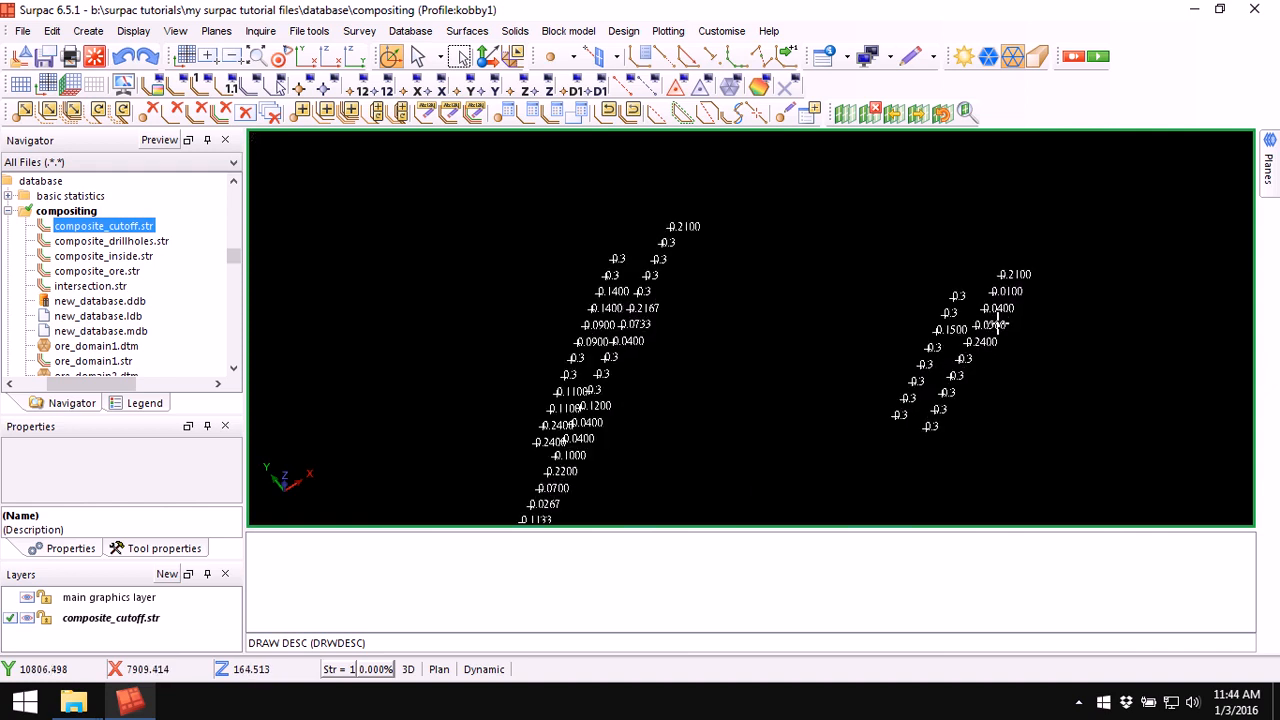
left_click_drag(602, 309, 628, 378)
middle_click_drag(628, 376, 633, 256)
scroll(633, 256, "up", 2)
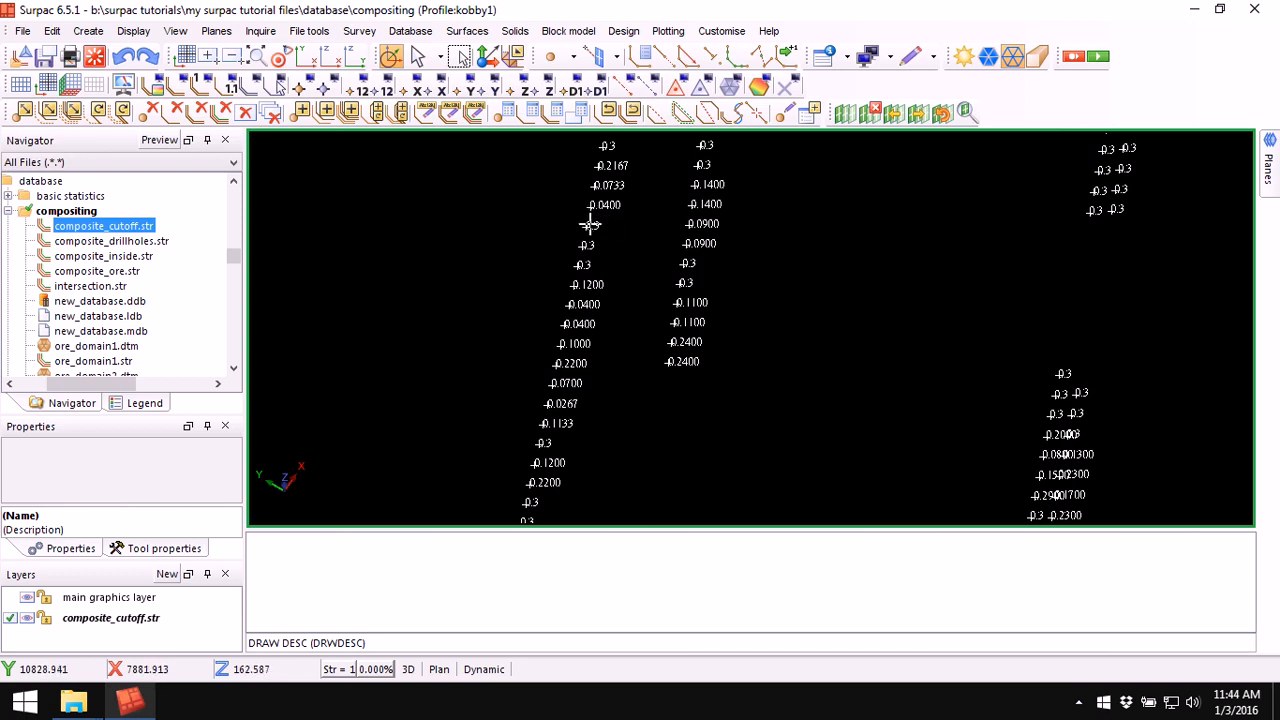
scroll(595, 205, "up", 2)
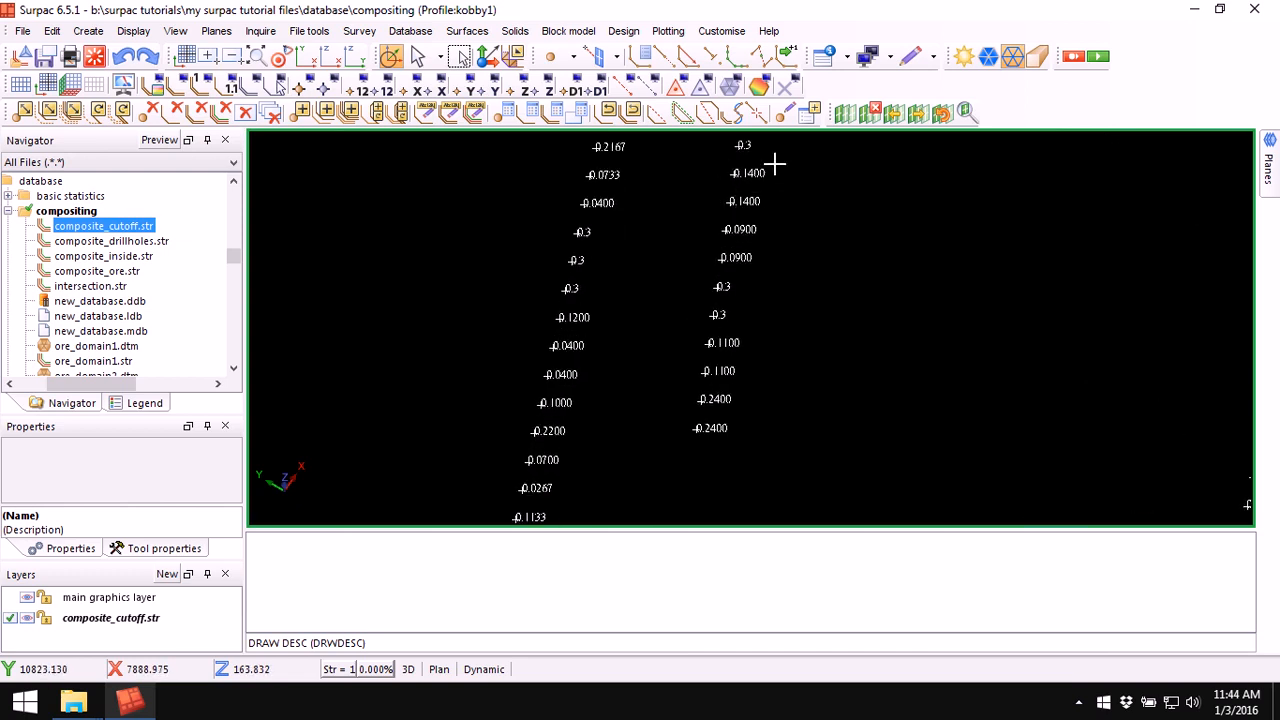
scroll(775, 182, "down", 2)
middle_click_drag(877, 297, 723, 287)
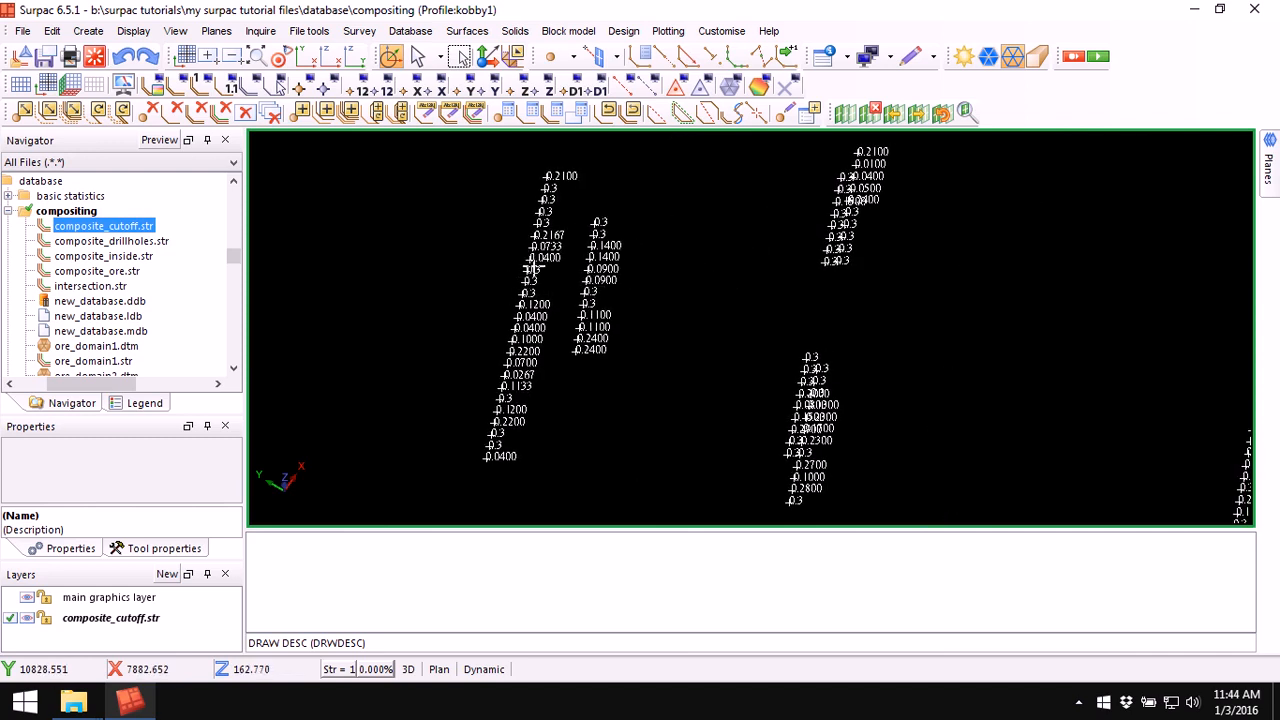
scroll(537, 265, "up", 1)
scroll(537, 265, "down", 1)
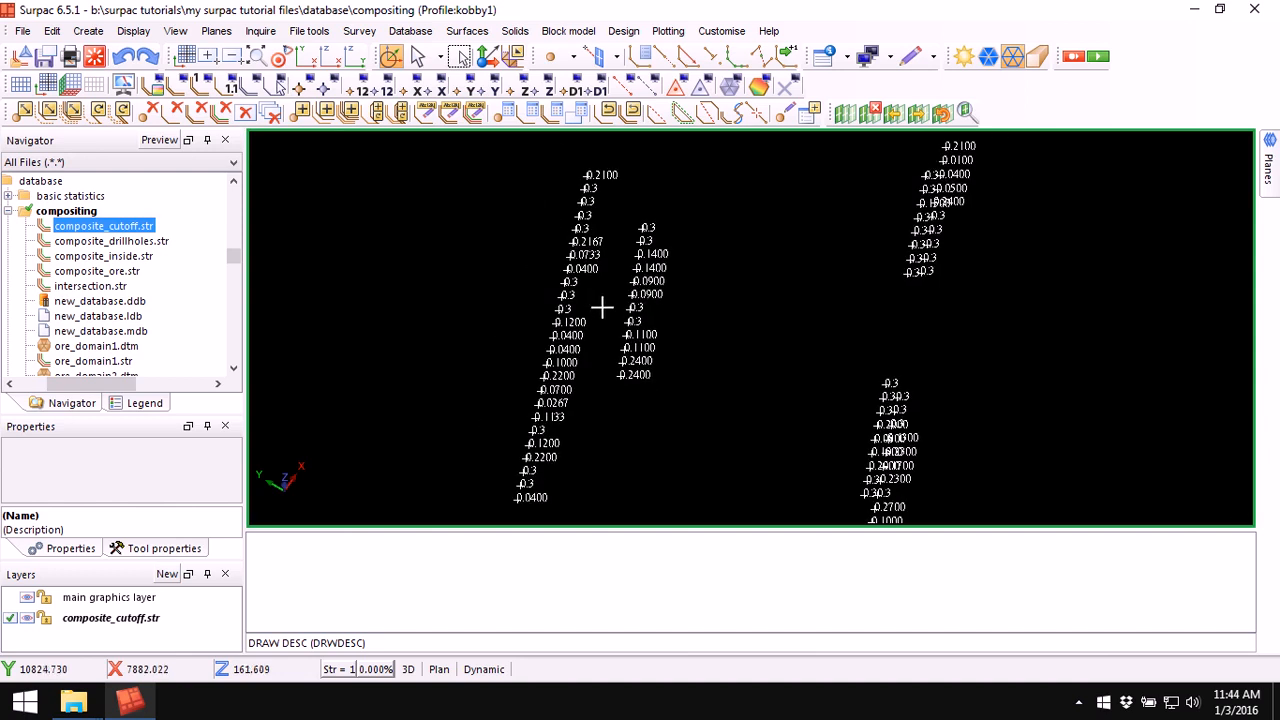
scroll(641, 312, "down", 2)
middle_click_drag(926, 403, 625, 355)
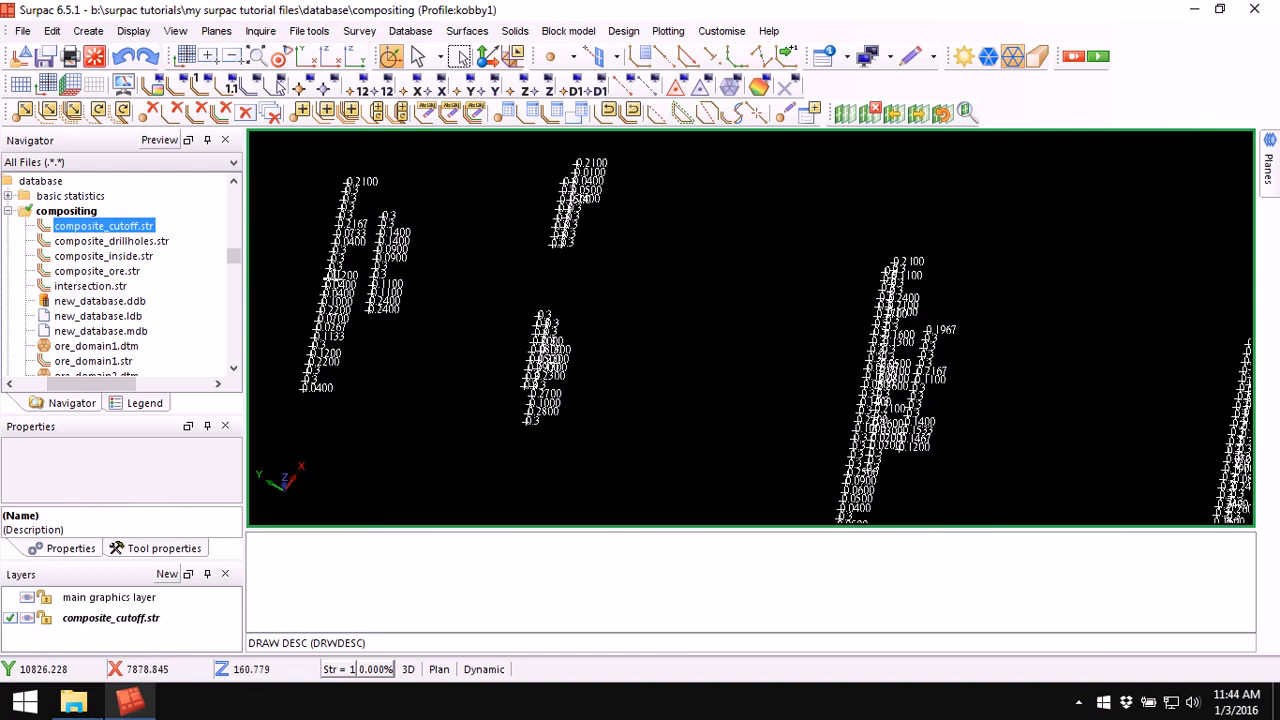
scroll(335, 277, "up", 1)
scroll(336, 278, "down", 2)
middle_click_drag(870, 494, 630, 361)
scroll(661, 314, "down", 2)
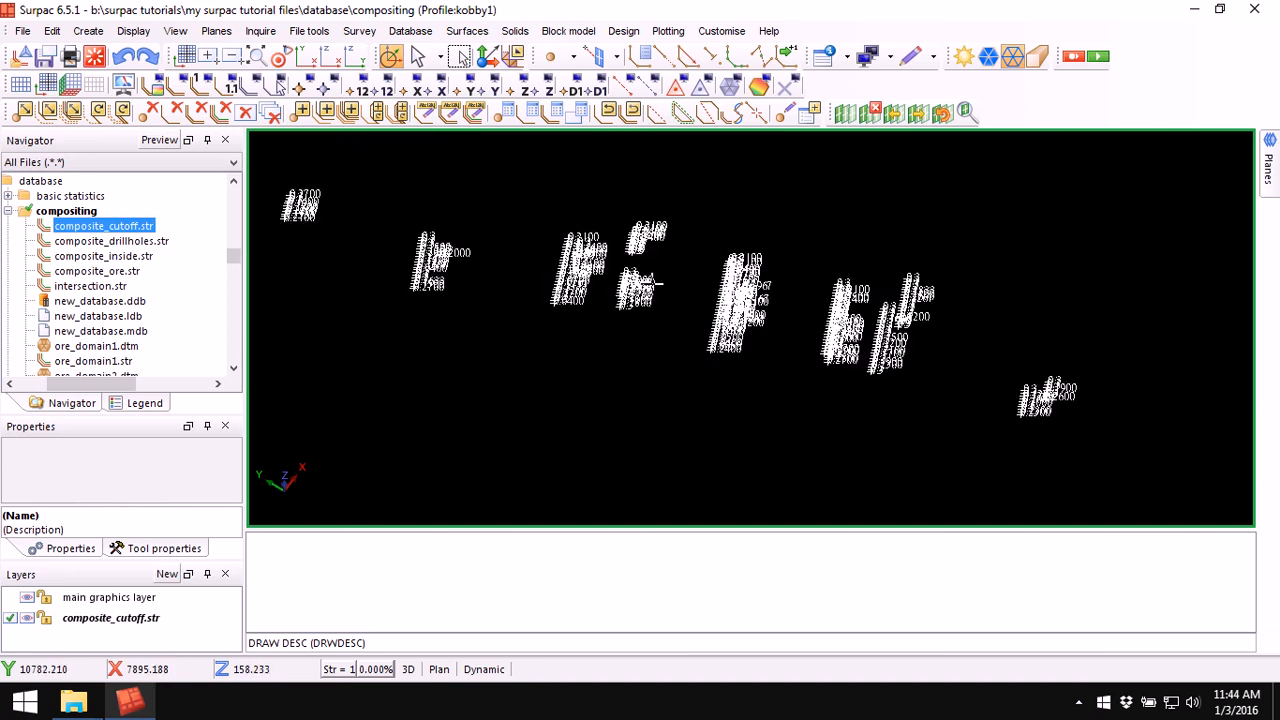
middle_click_drag(654, 285, 604, 280)
left_click_drag(604, 280, 516, 227)
Step: Start Classify strings by numbers with composite_cutoff as input, composite_cutoff_category as output, and D7 as classifying field
left_click(313, 34)
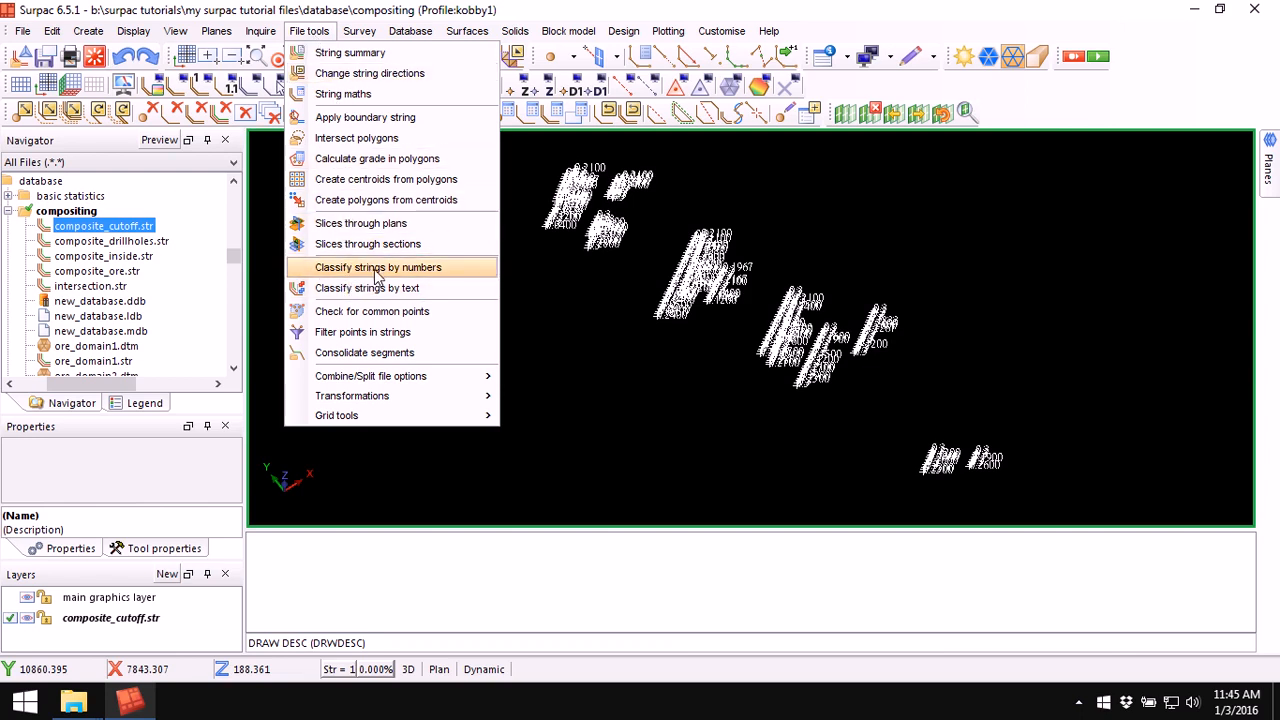
left_click(407, 268)
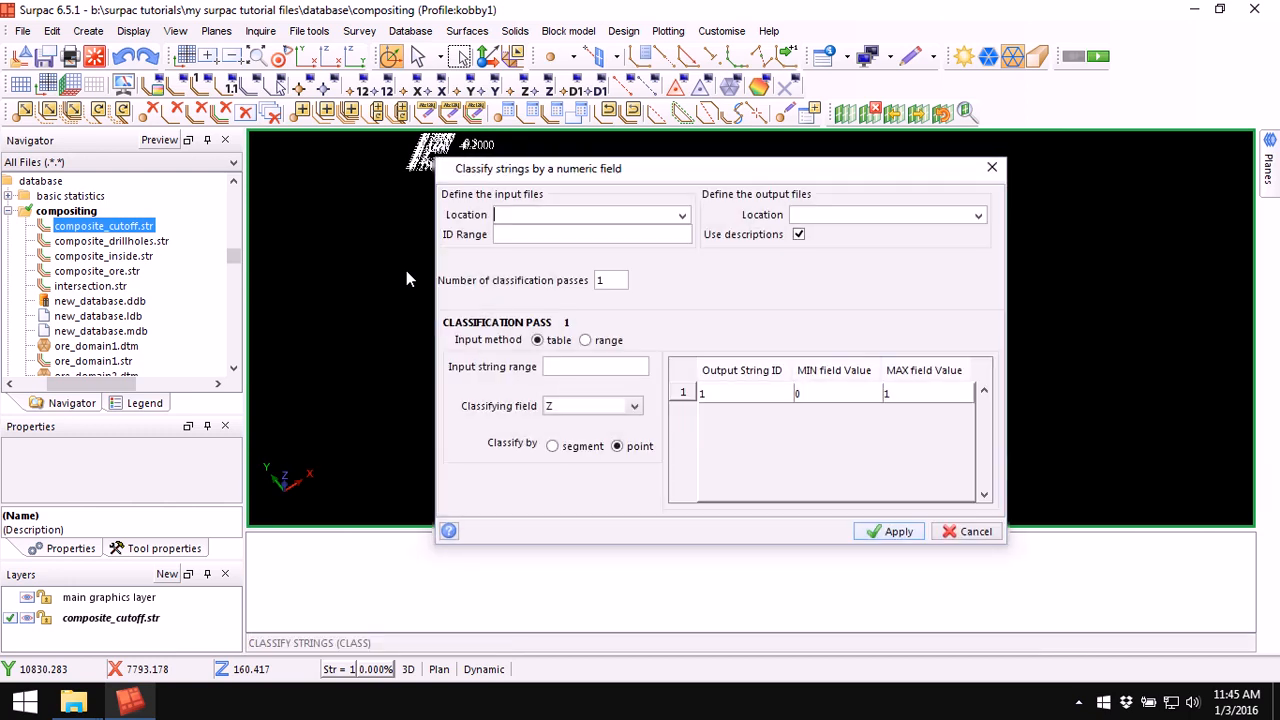
left_click(682, 215)
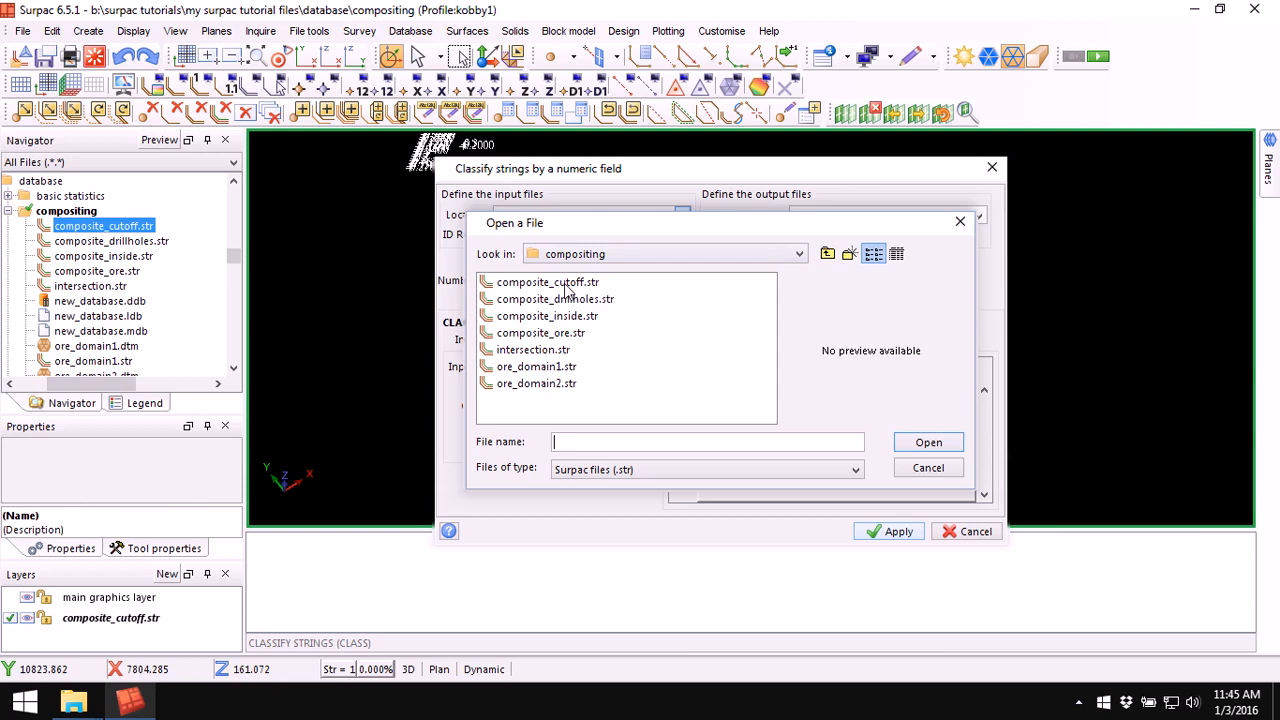
left_click(575, 283)
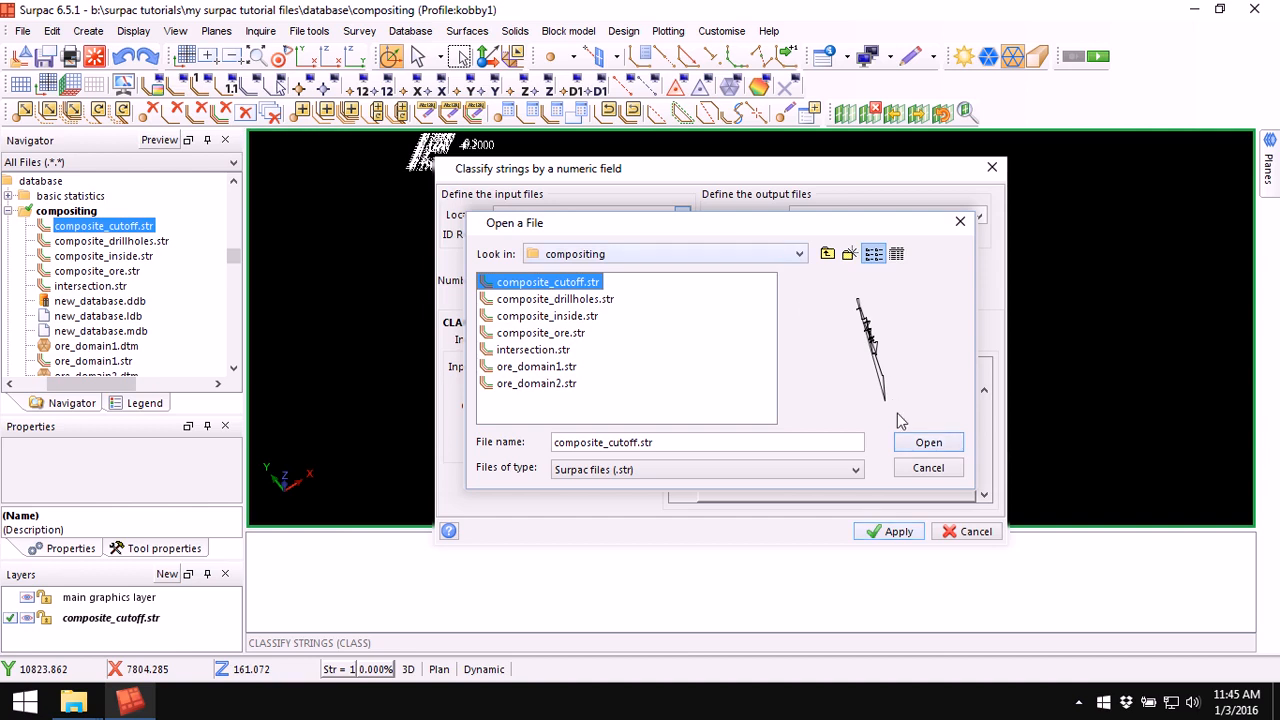
left_click(929, 443)
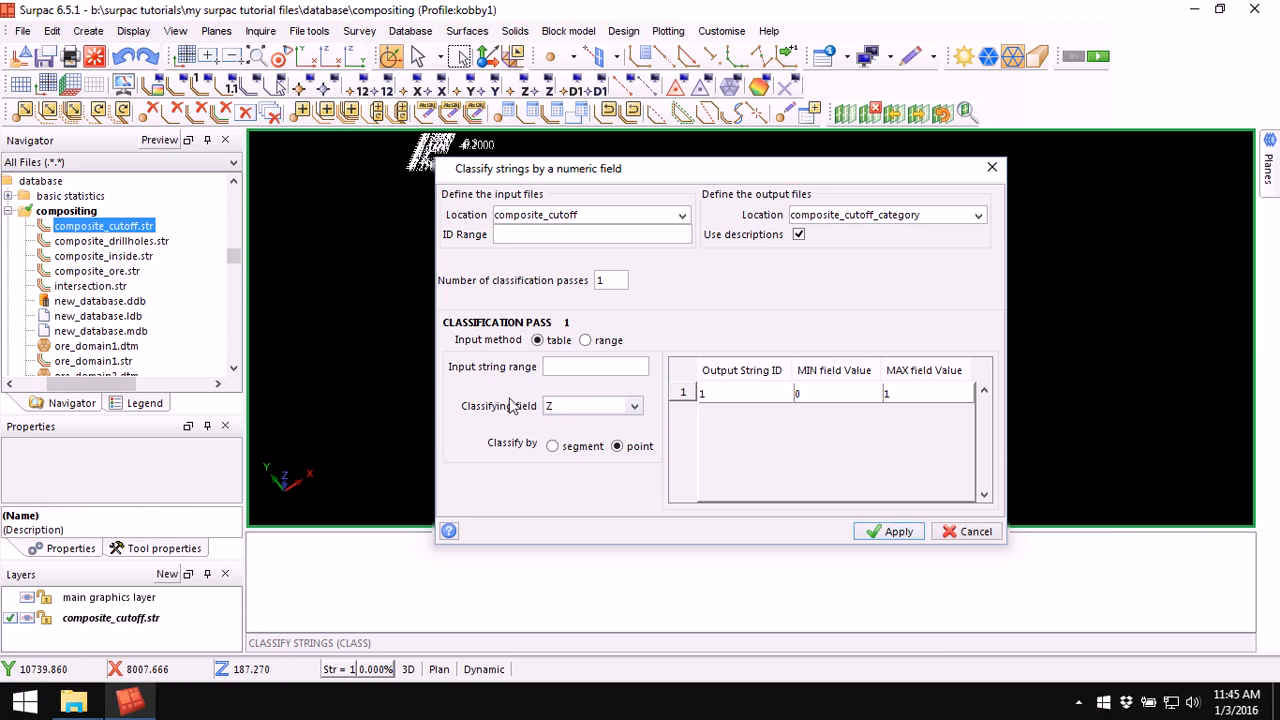
left_click(633, 410)
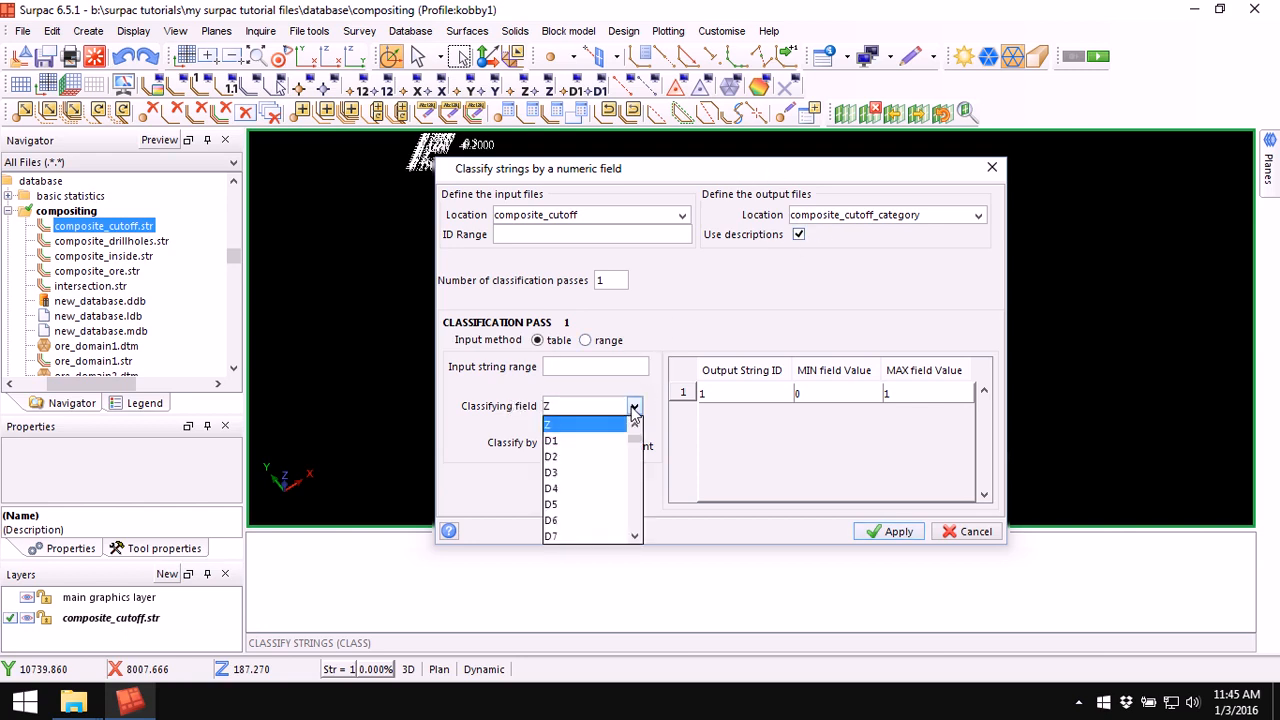
left_click(567, 537)
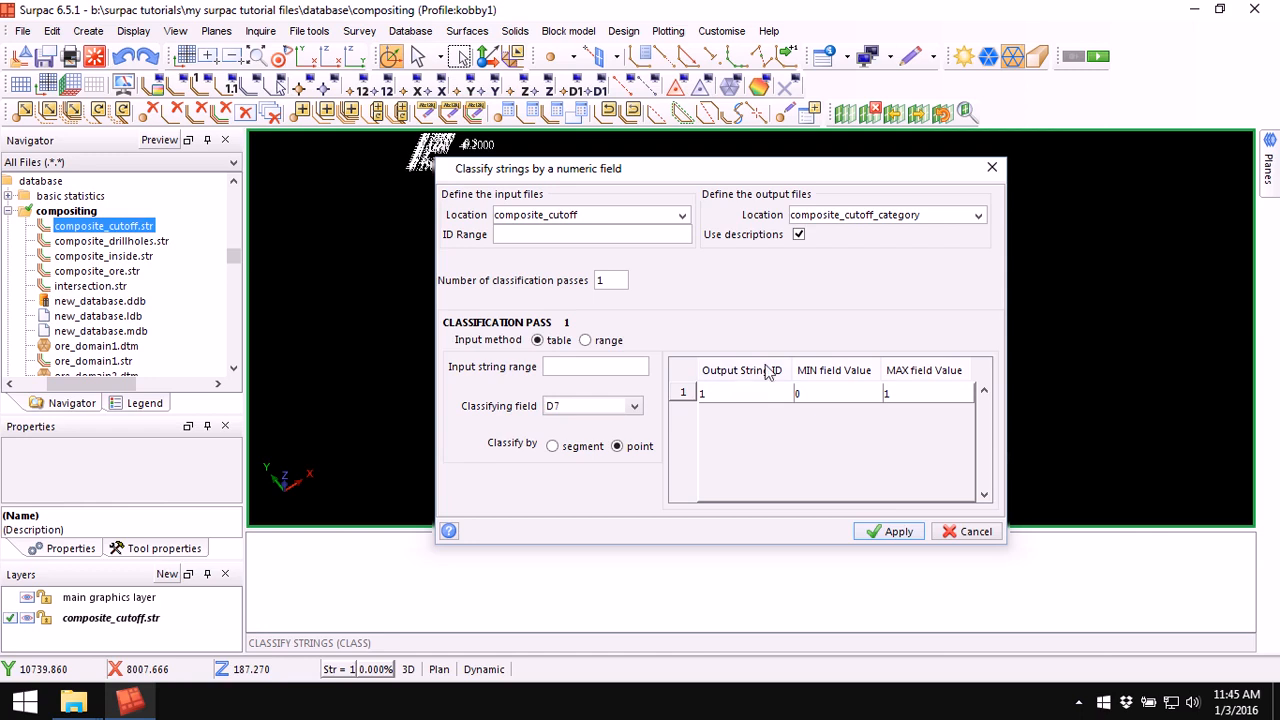
Step: Define classes as string 1 for D7 from 0 to 0.3 and string 6 from 0.3 to 999, then apply
left_click(739, 393)
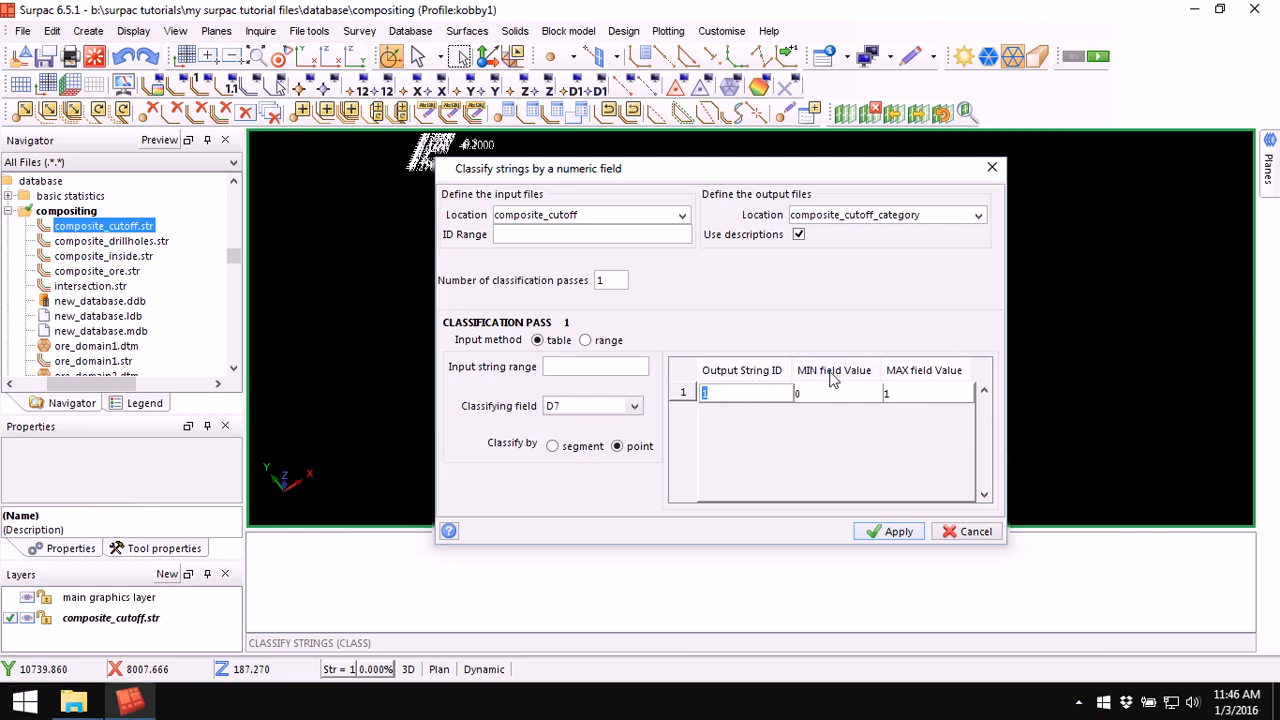
left_click(911, 395)
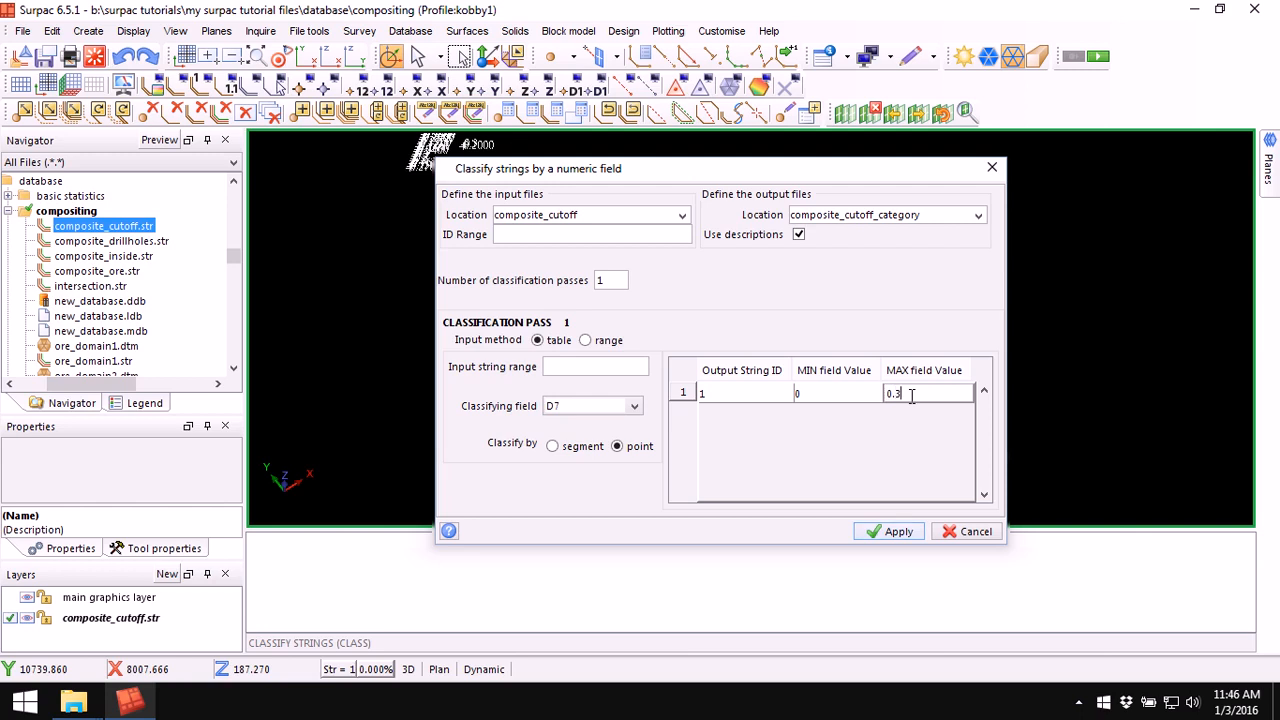
right_click(688, 395)
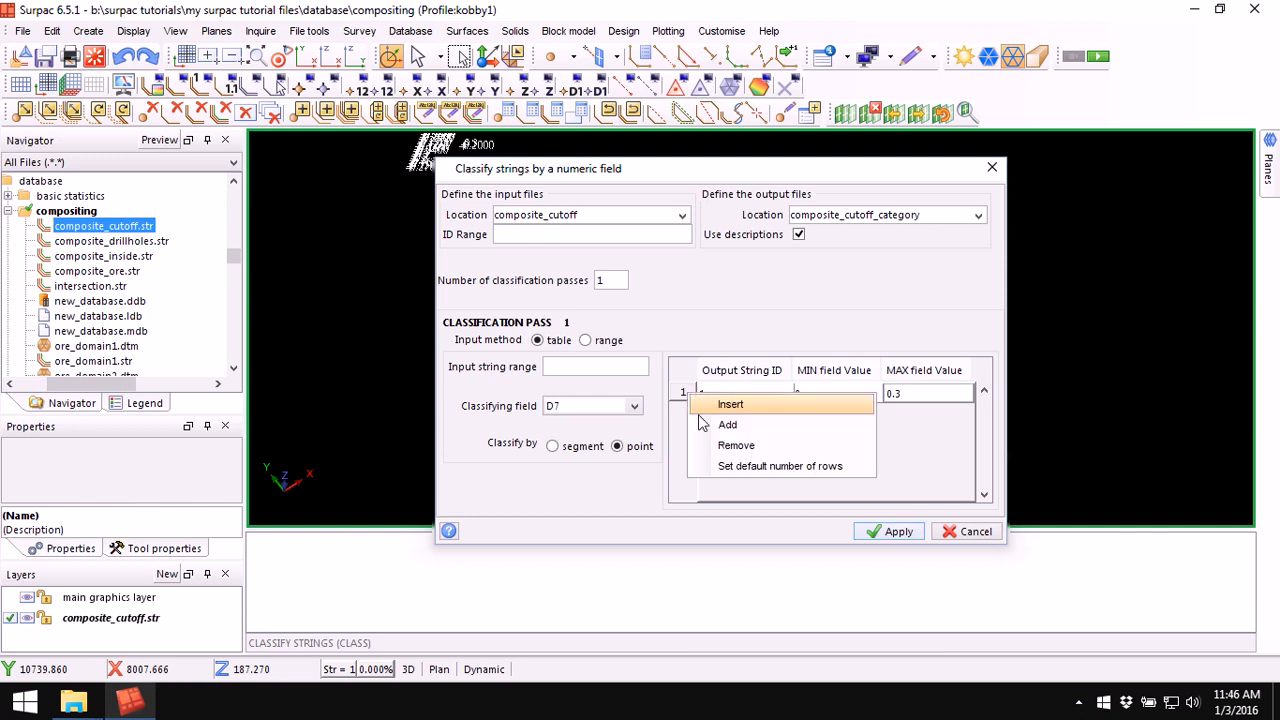
left_click(722, 425)
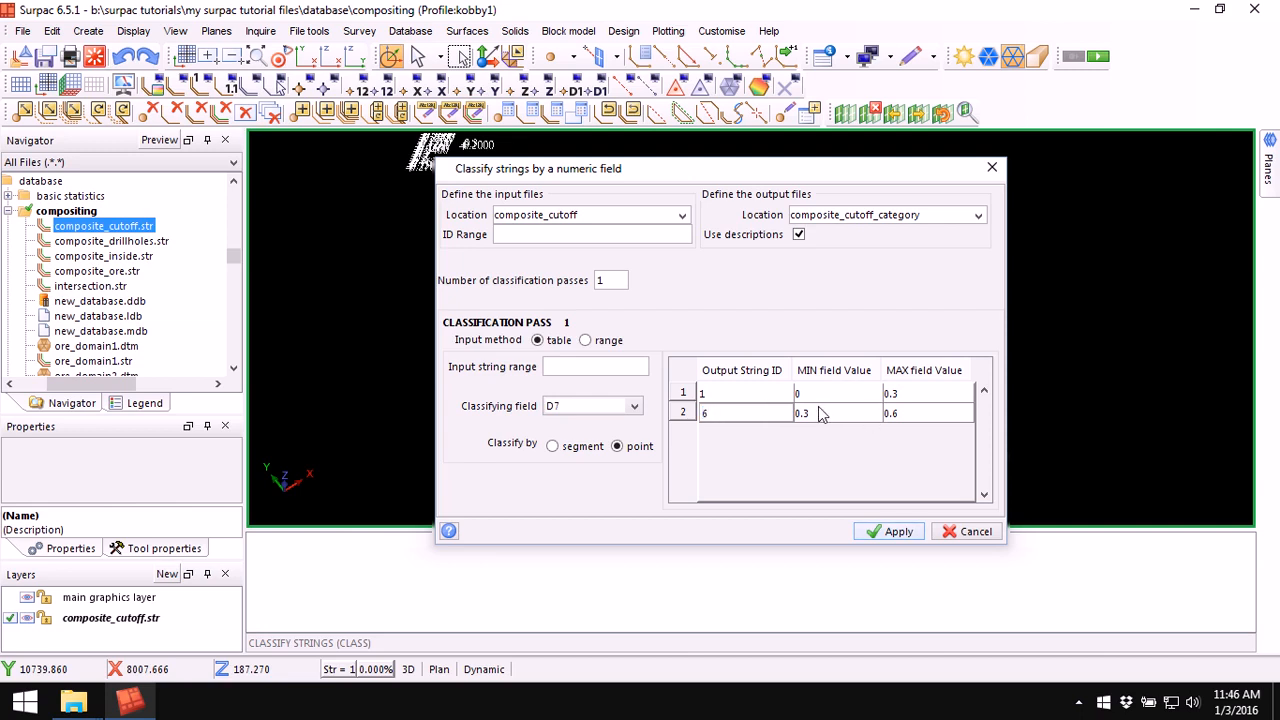
left_click(913, 413)
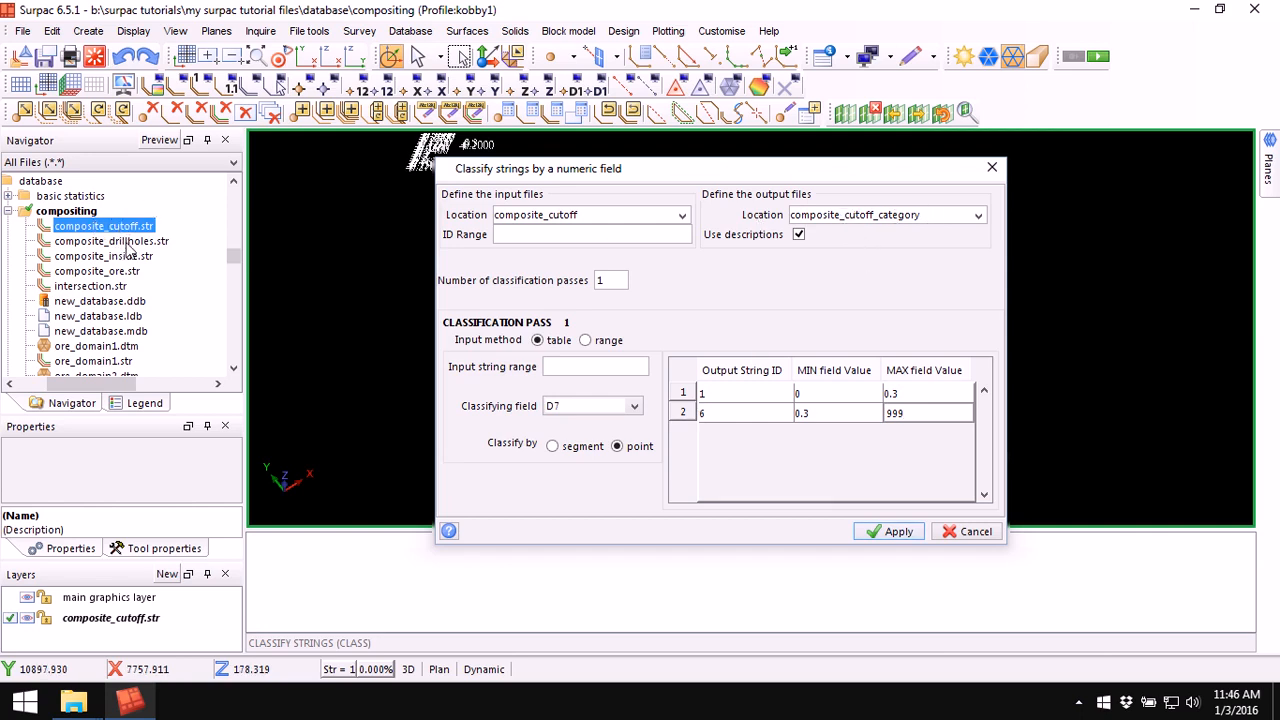
left_click(889, 533)
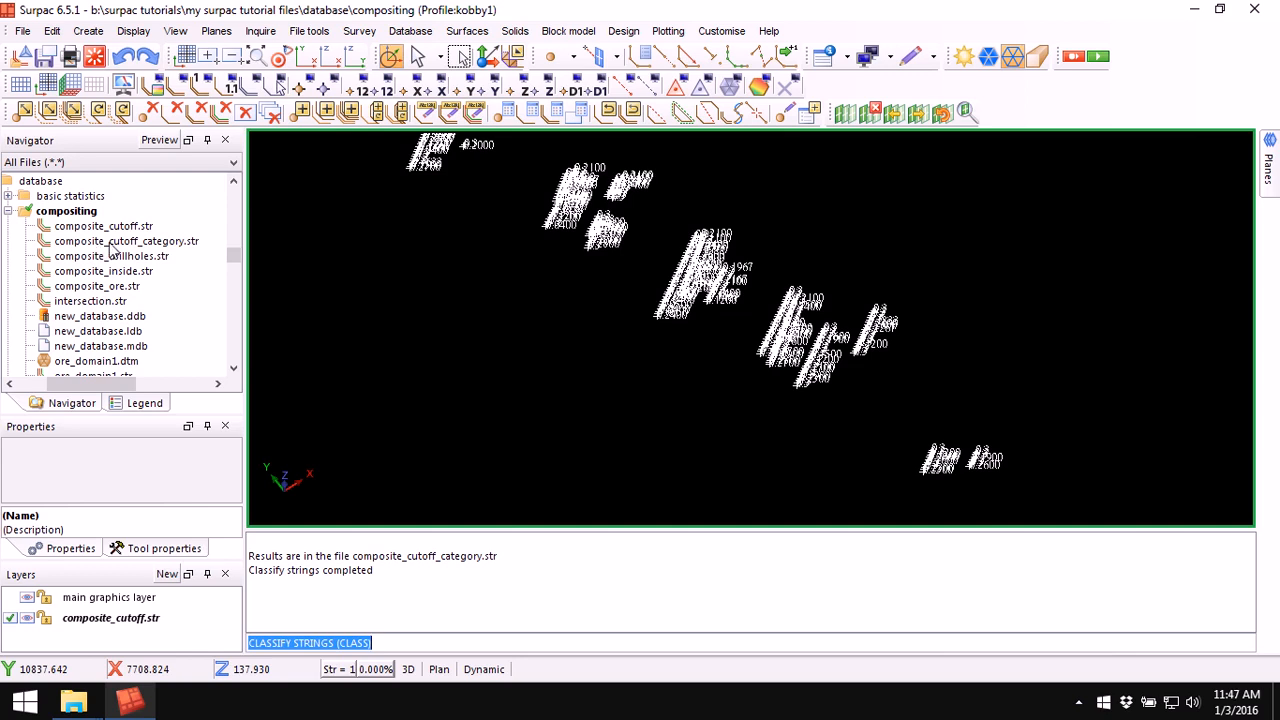
Step: Display composite_cutoff_category.str in the graphics window
left_click(156, 249)
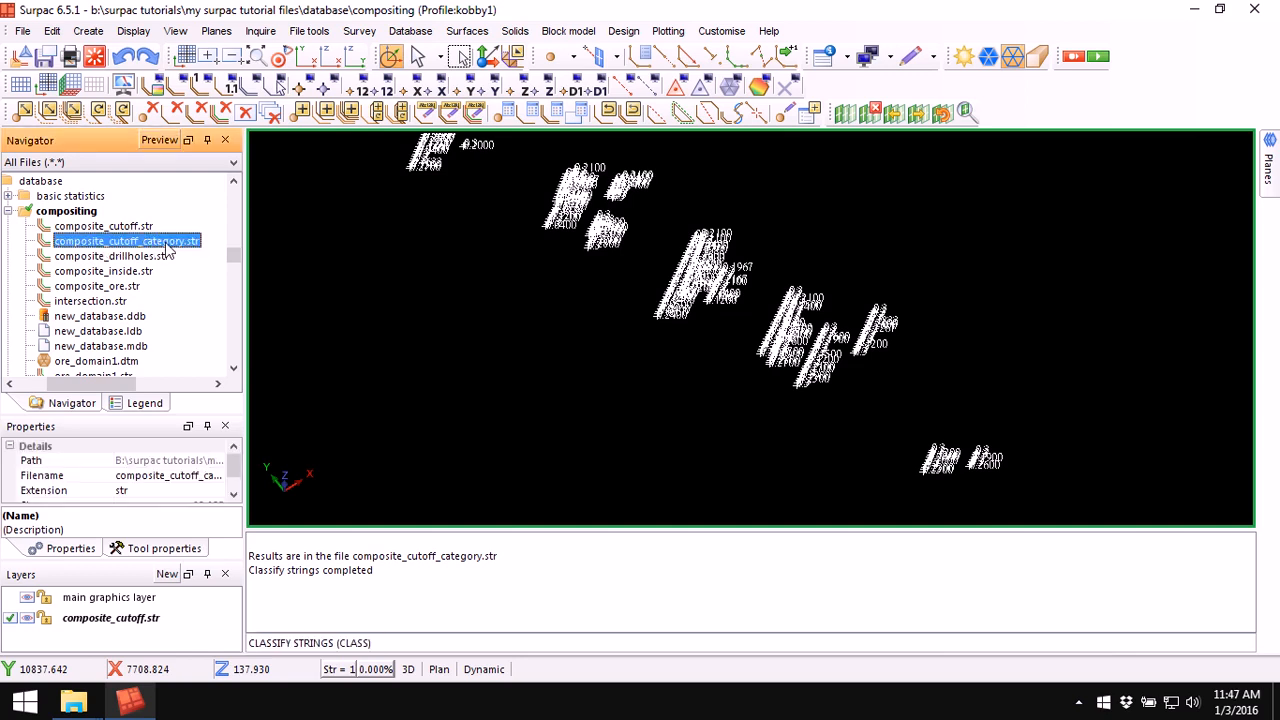
left_click(94, 56)
left_click_drag(170, 247, 660, 296)
left_click_drag(657, 377, 724, 362)
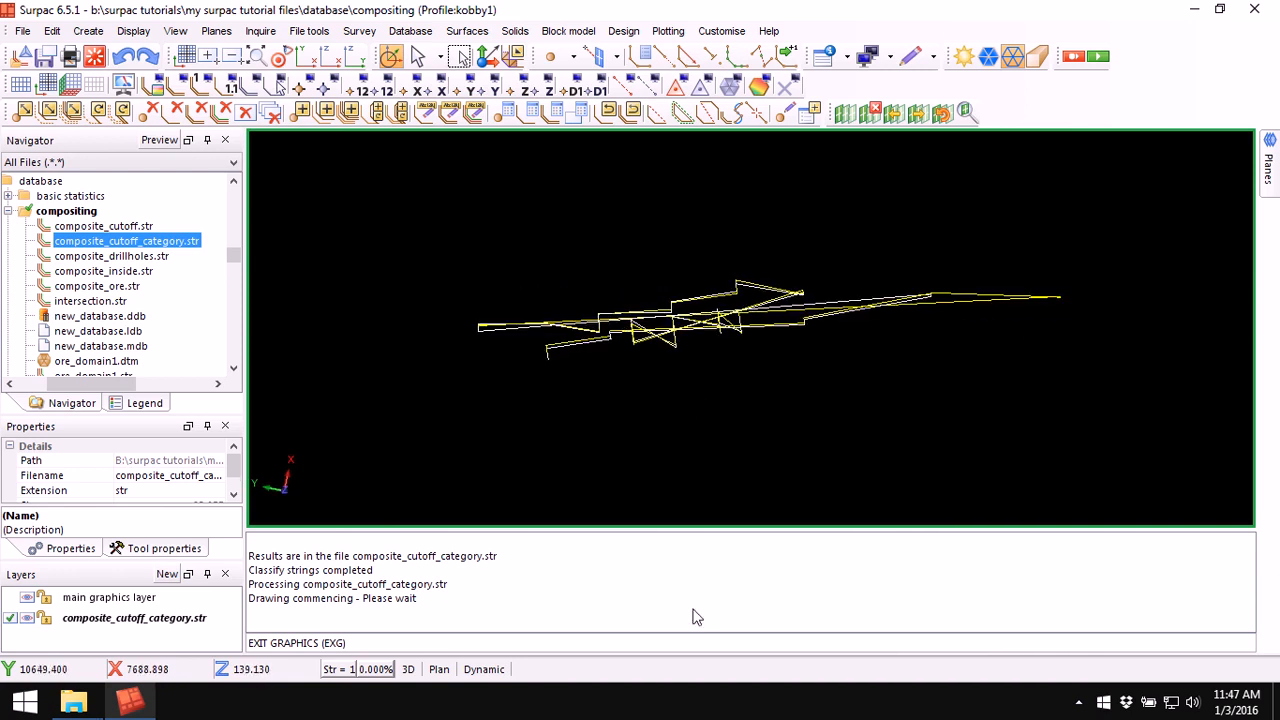
Step: Clear the message window and erase the composite_cutoff_category.str strings from the graphics
right_click(767, 557)
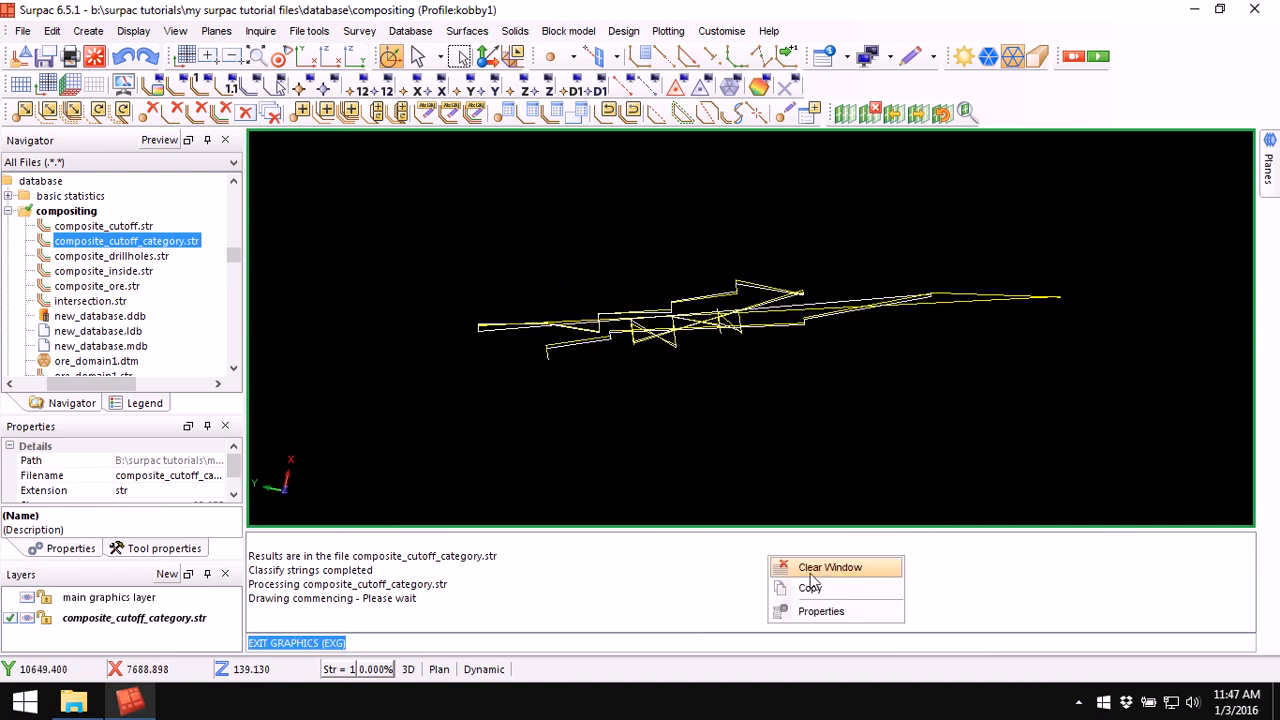
left_click(806, 566)
left_click(255, 86)
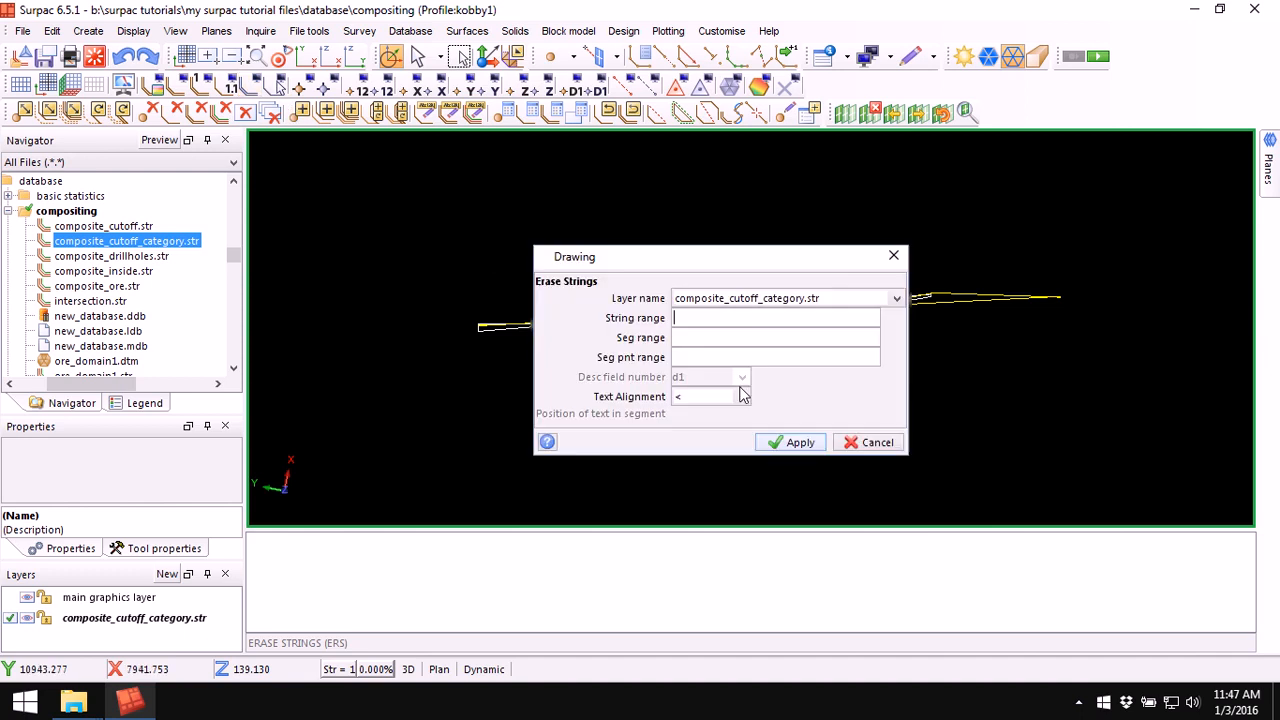
left_click(779, 318)
left_click(788, 443)
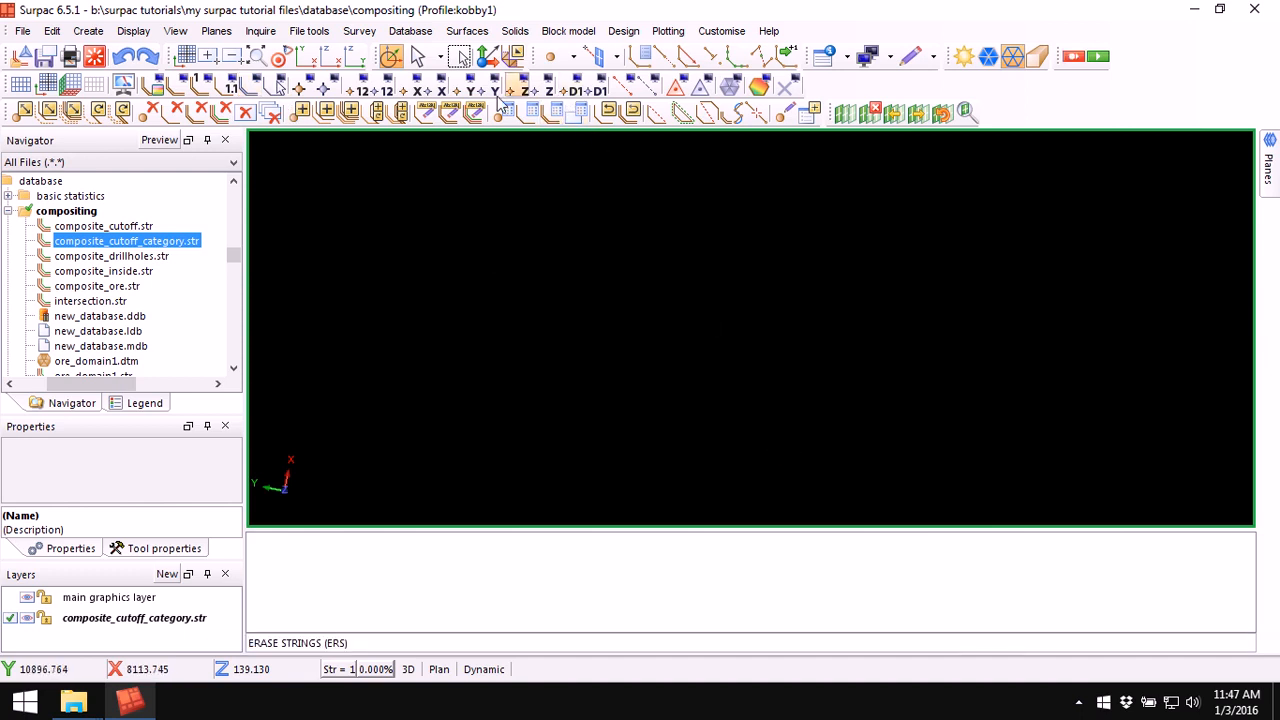
Step: Draw markers on all points of composite_cutoff_category.str
left_click(300, 89)
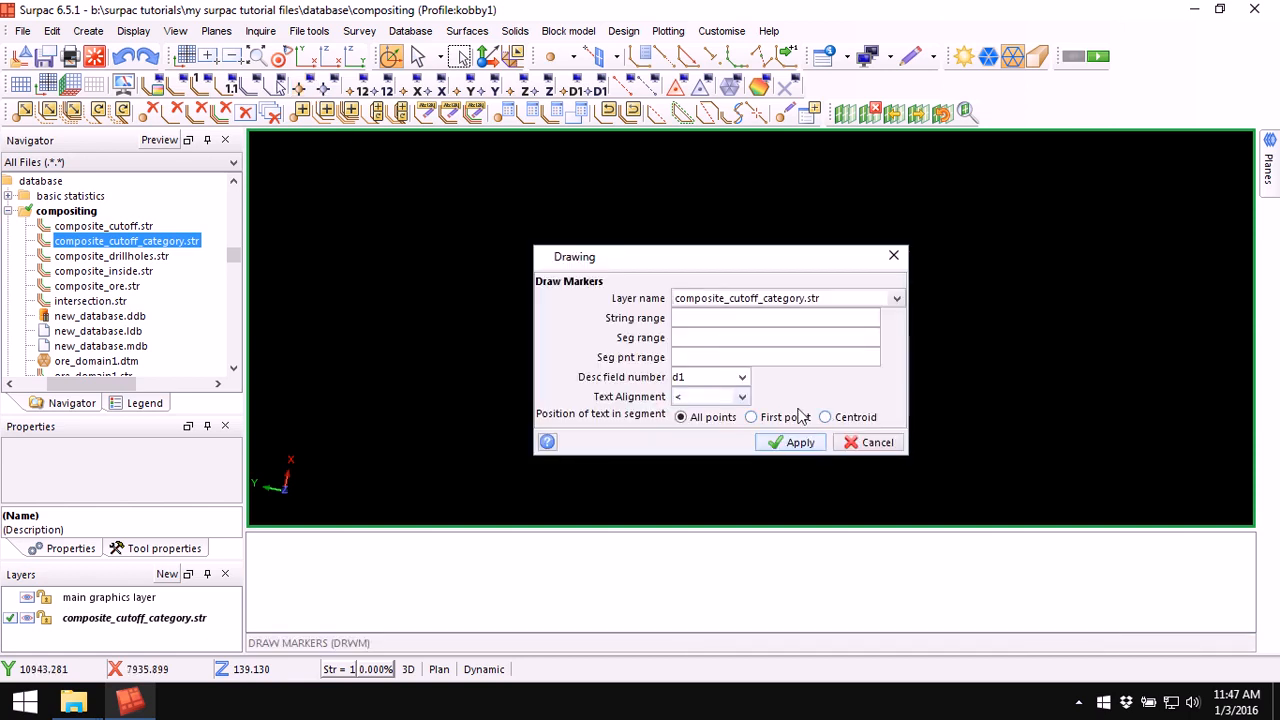
left_click(789, 443)
scroll(690, 367, "up", 5)
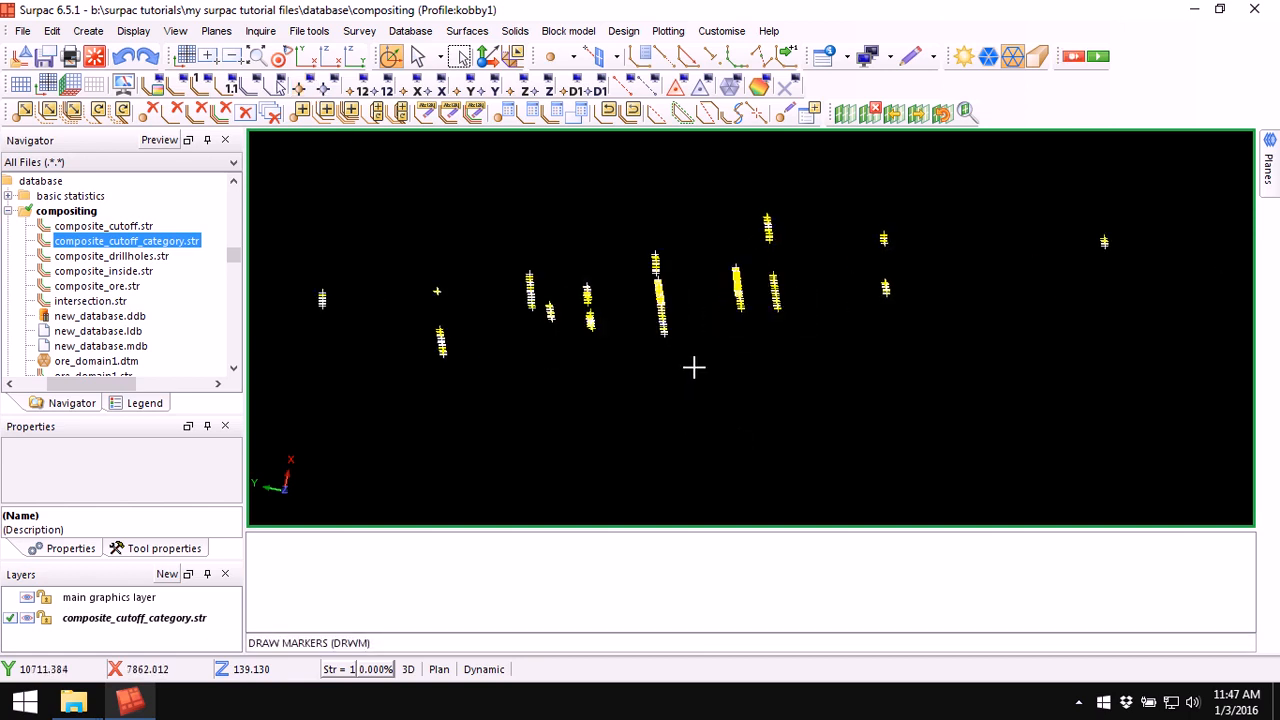
middle_click_drag(614, 230, 632, 286)
scroll(631, 286, "up", 6)
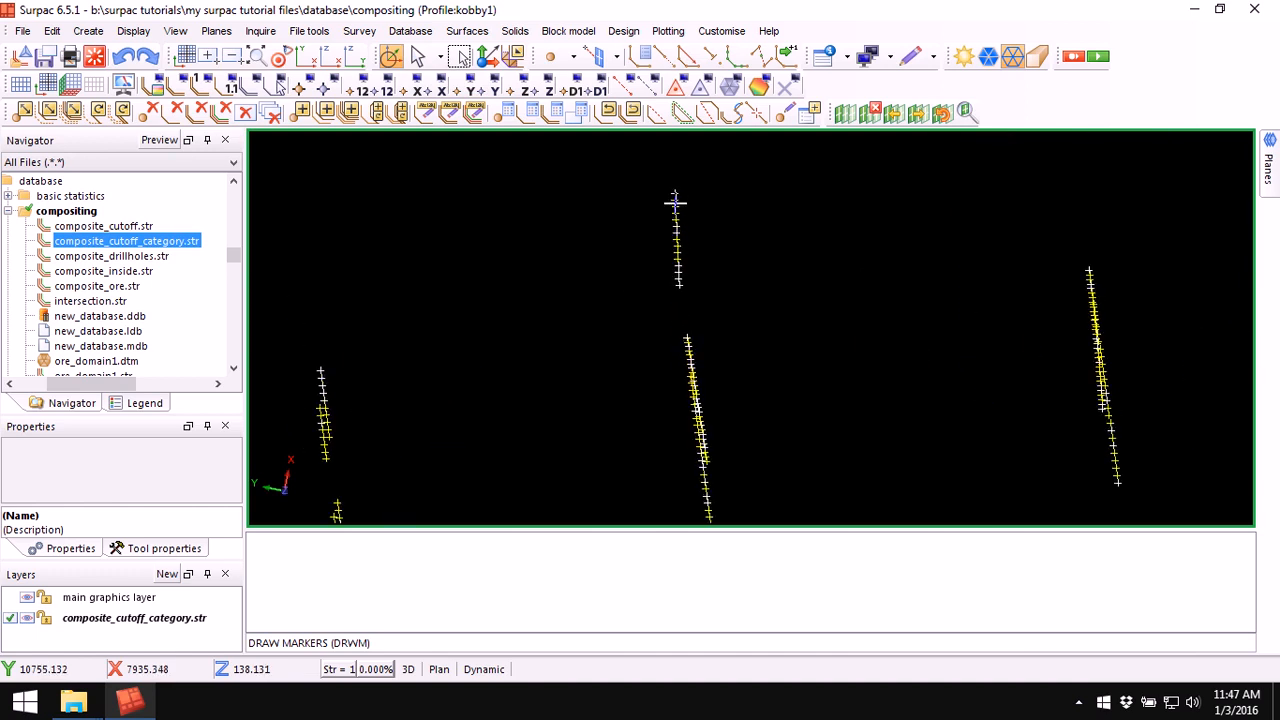
Step: Draw description labels from field d7 on all points of composite_cutoff_category.str
scroll(678, 213, "up", 2)
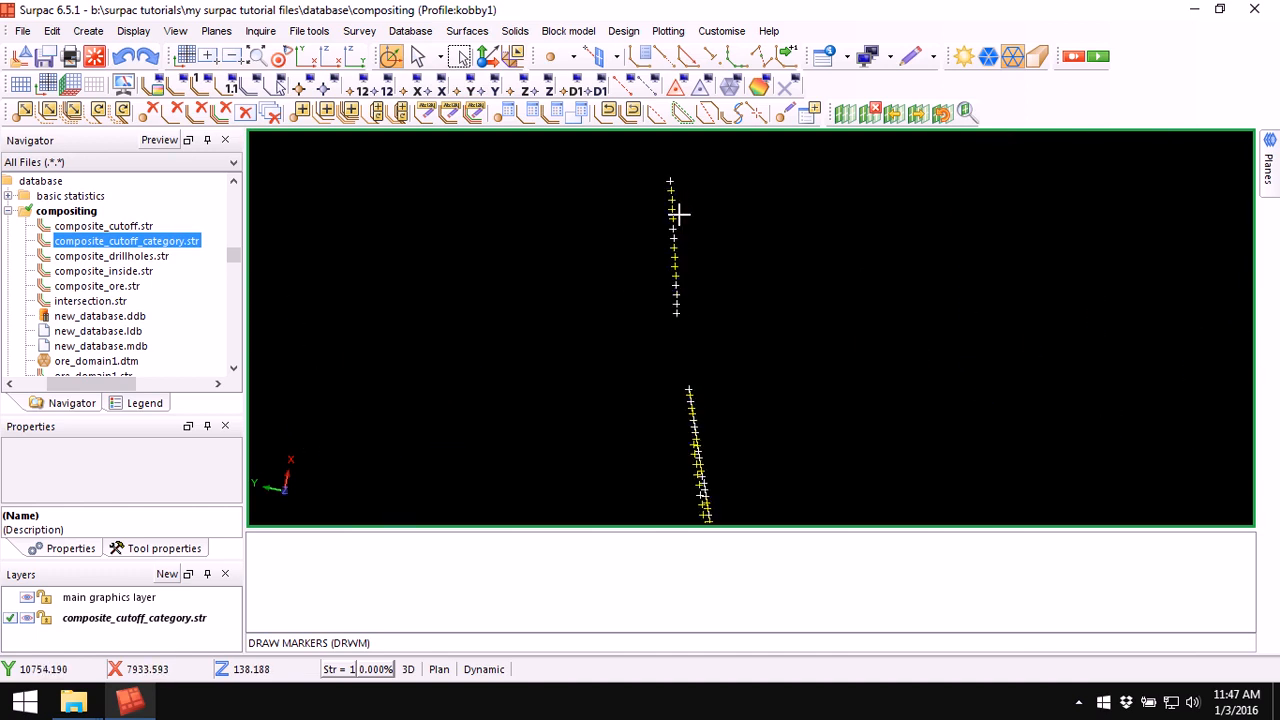
scroll(686, 223, "up", 1)
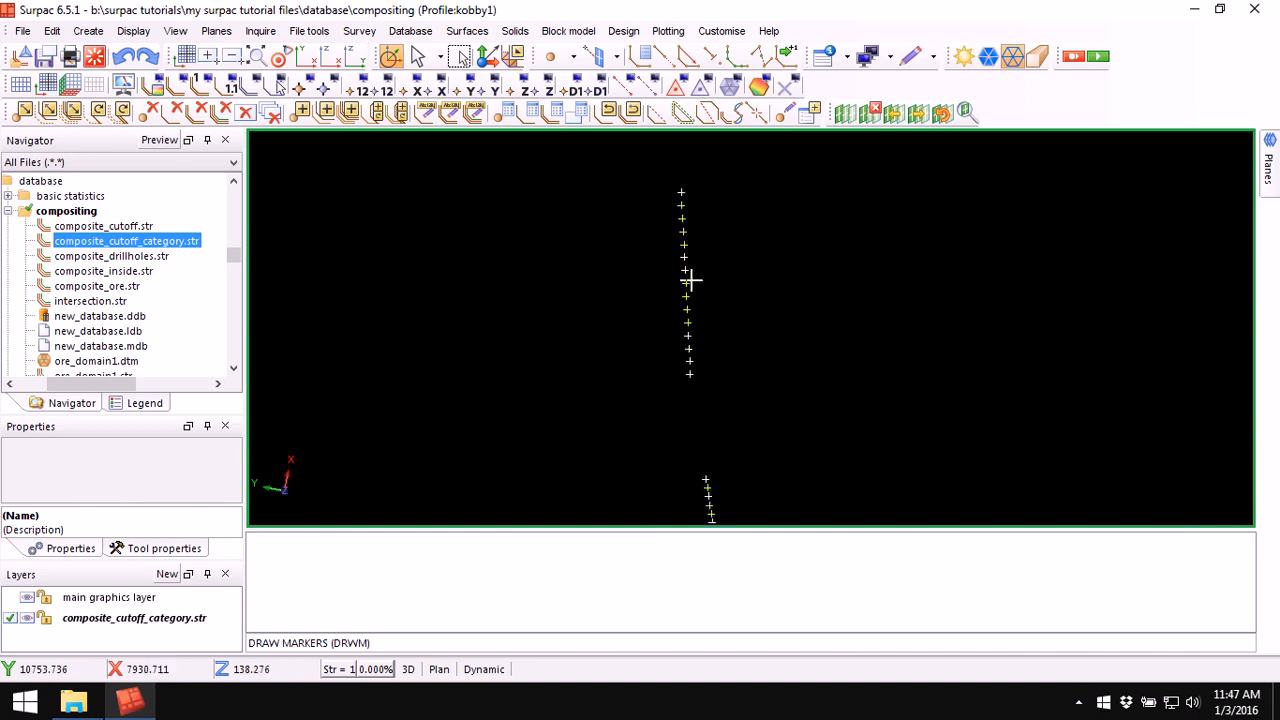
scroll(698, 320, "down", 2)
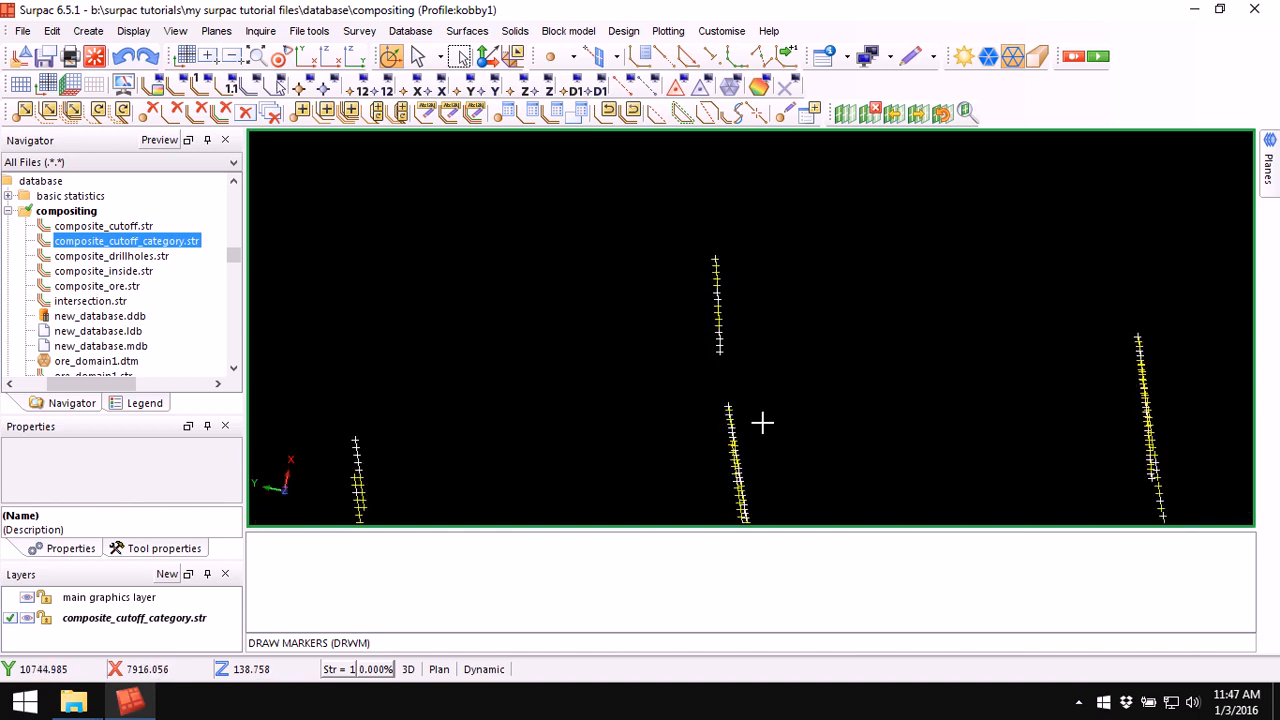
scroll(764, 360, "down", 2)
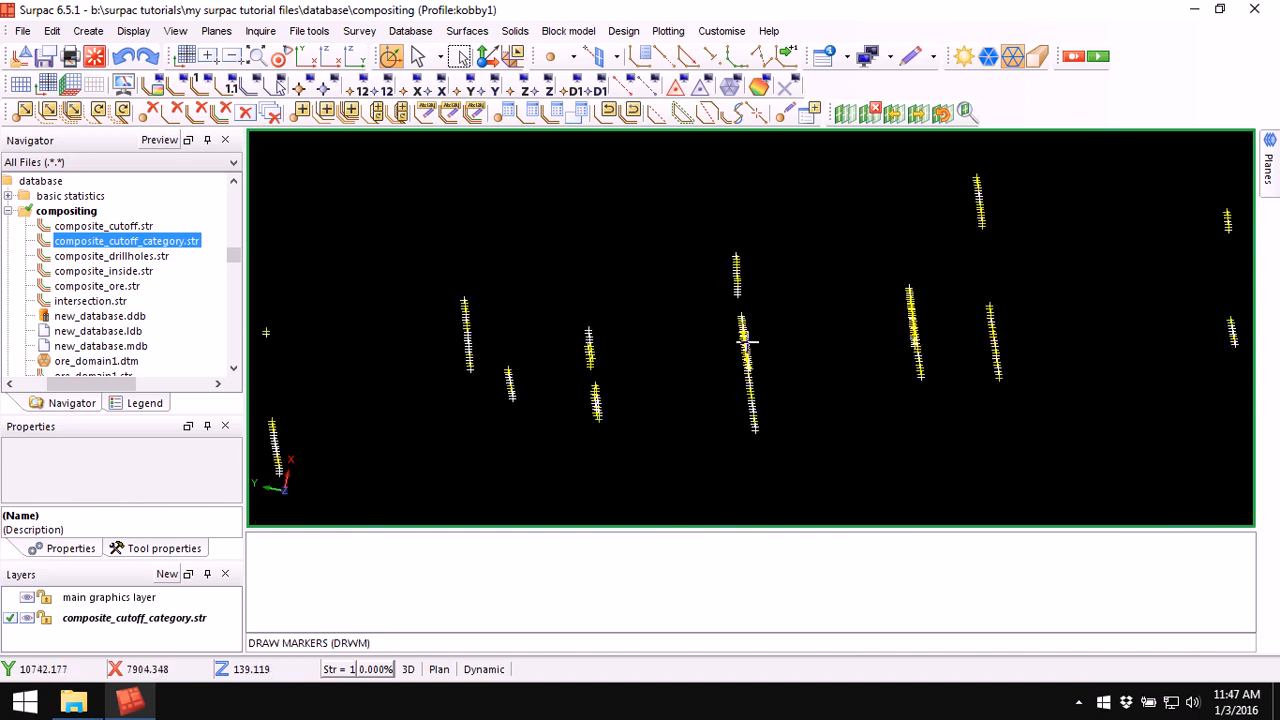
scroll(747, 339, "up", 1)
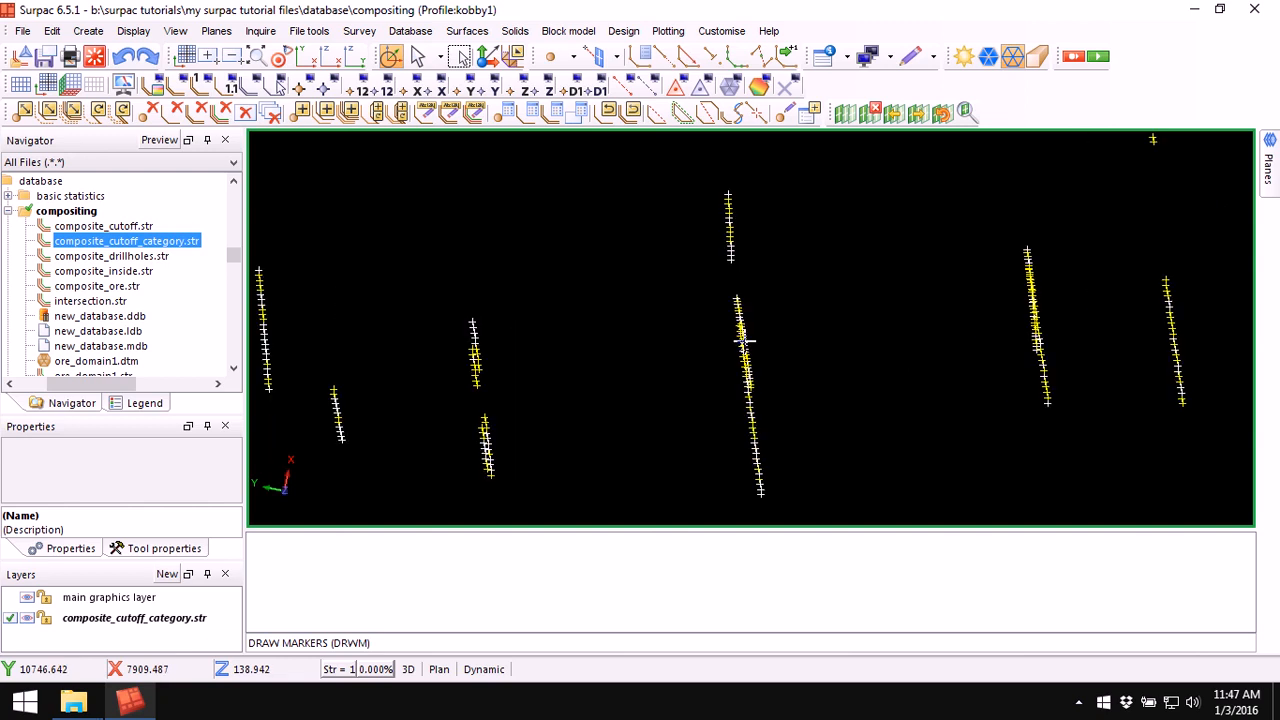
left_click(577, 90)
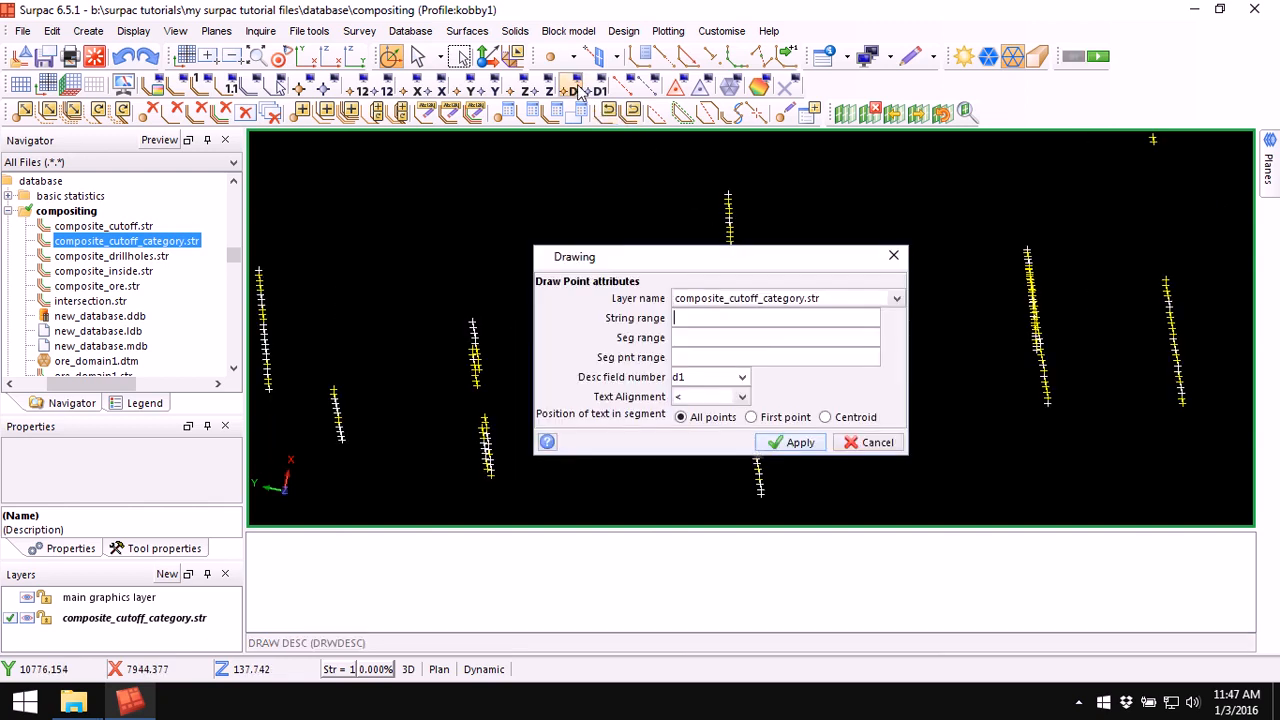
left_click(742, 377)
left_click_drag(772, 410, 772, 437)
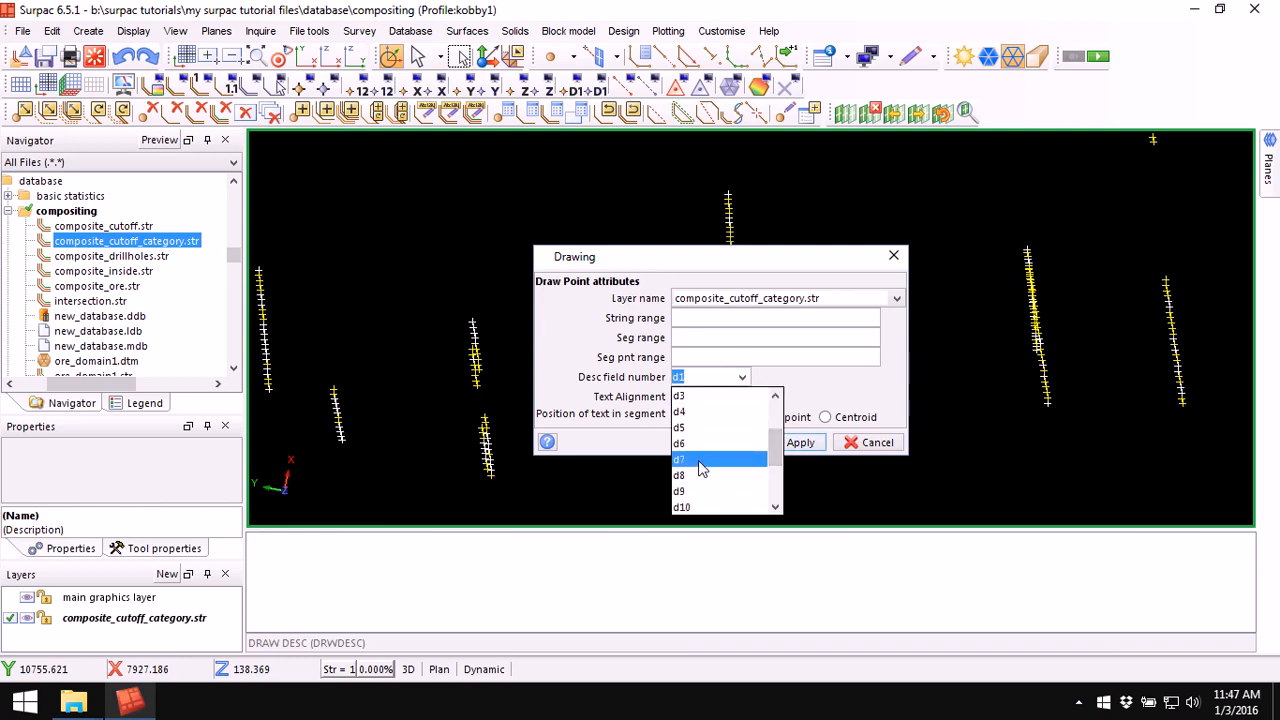
left_click(700, 459)
left_click(797, 443)
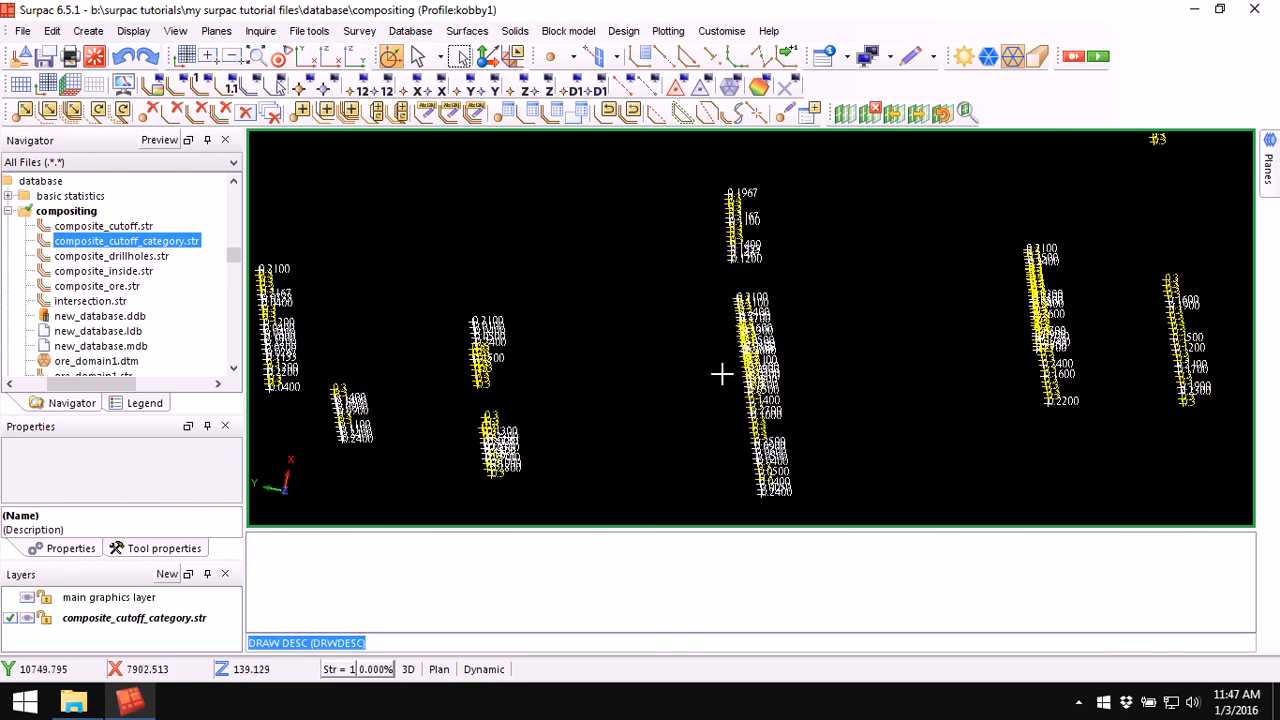
Step: Examine the d7 values labelled along each drillhole's composites and compare them with their category colours
scroll(722, 374, "up", 5)
left_click_drag(815, 399, 794, 393)
scroll(794, 393, "down", 1)
middle_click_drag(801, 287, 749, 450)
left_click_drag(785, 258, 801, 185)
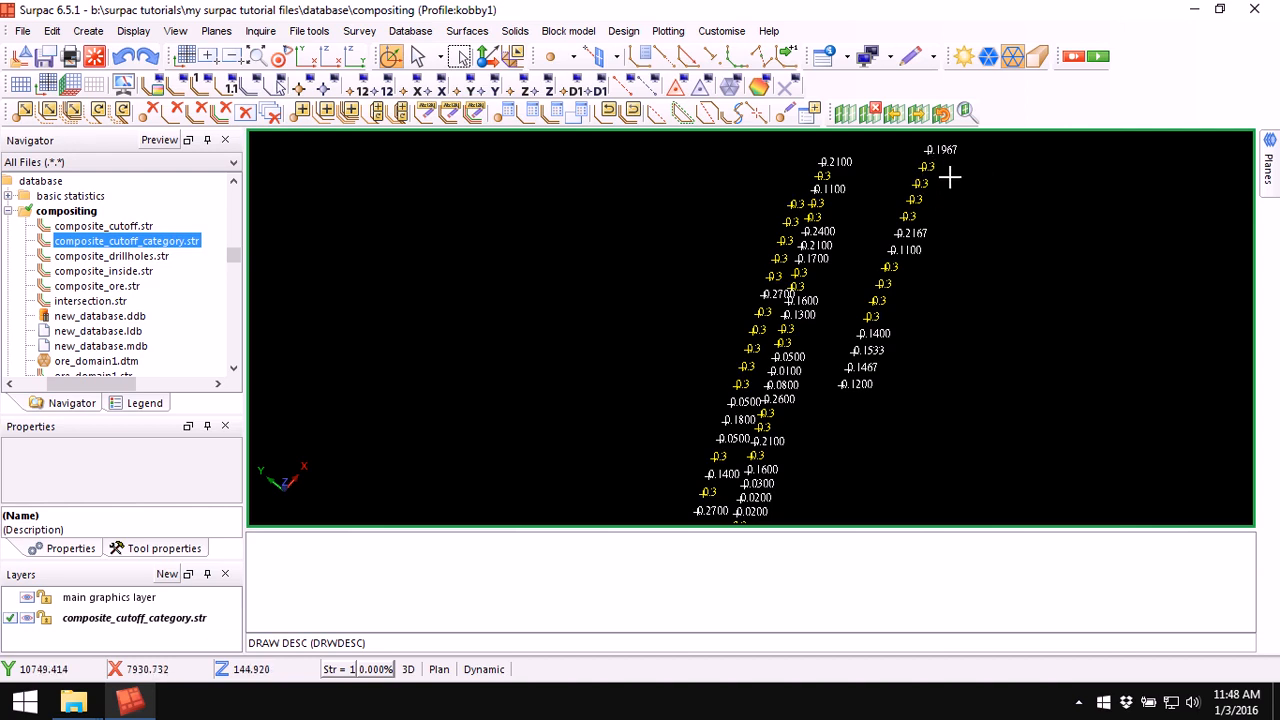
scroll(949, 177, "down", 1)
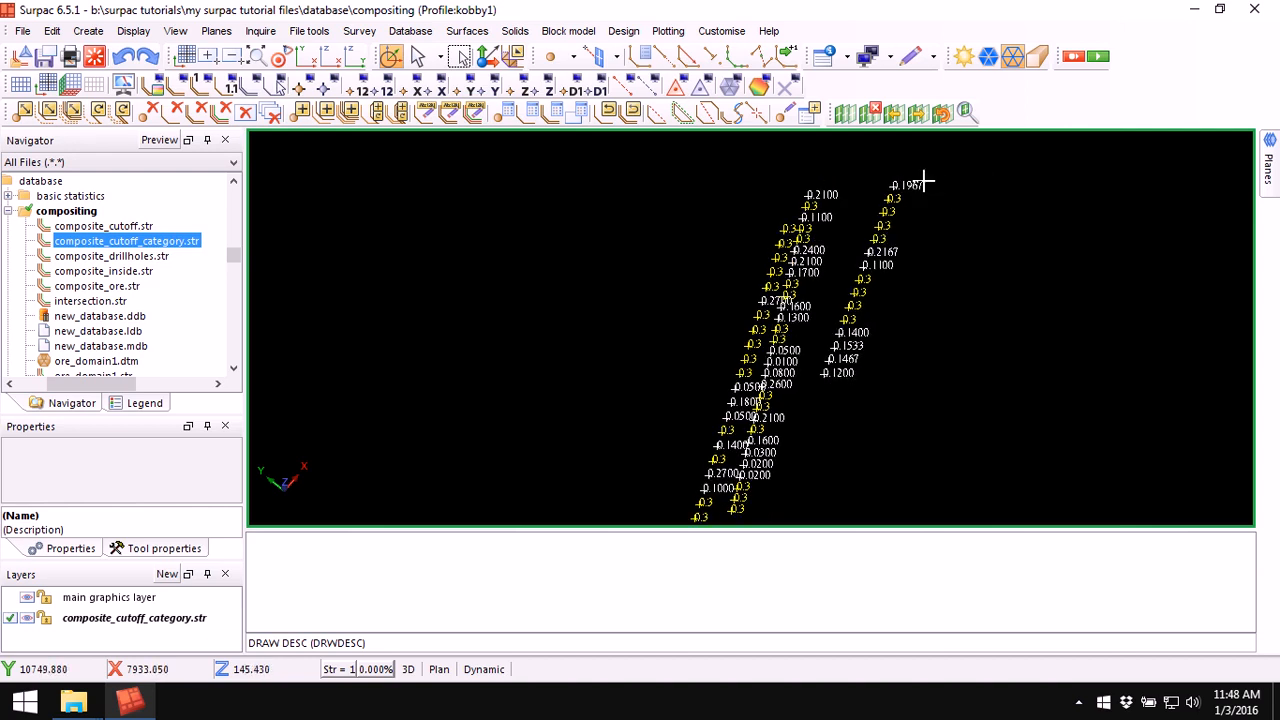
scroll(927, 195, "up", 1)
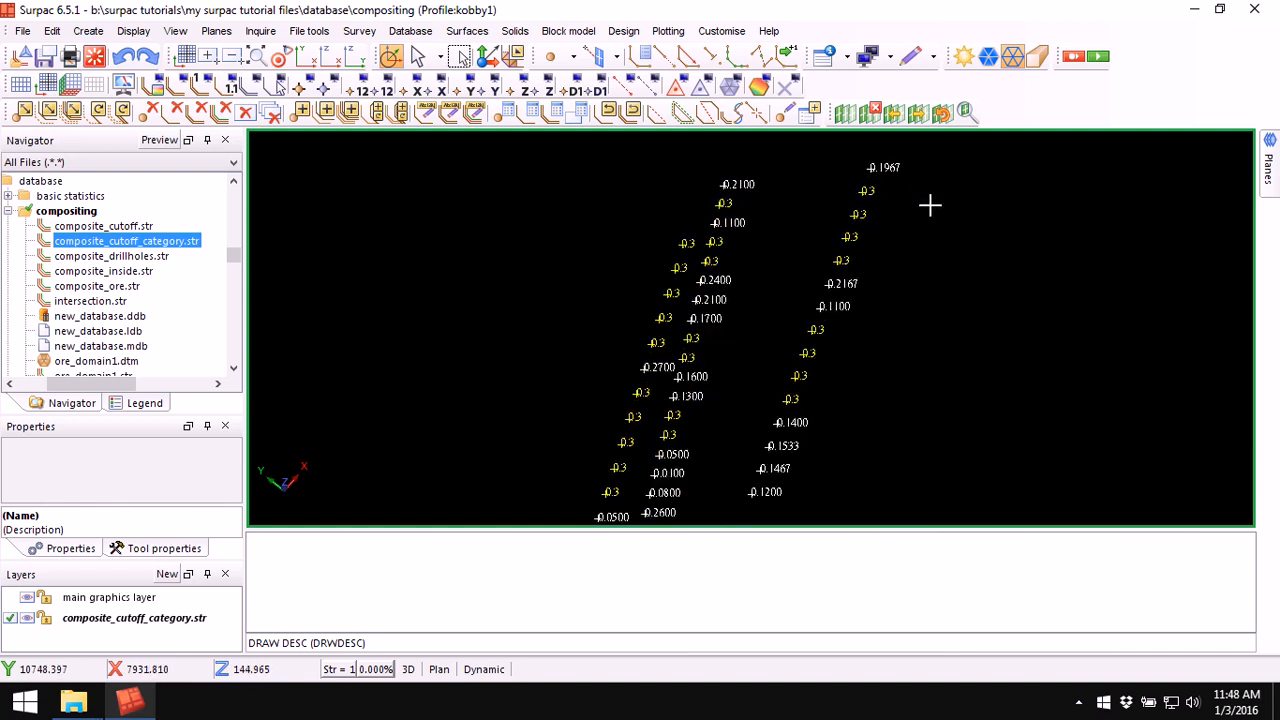
scroll(874, 218, "down", 2)
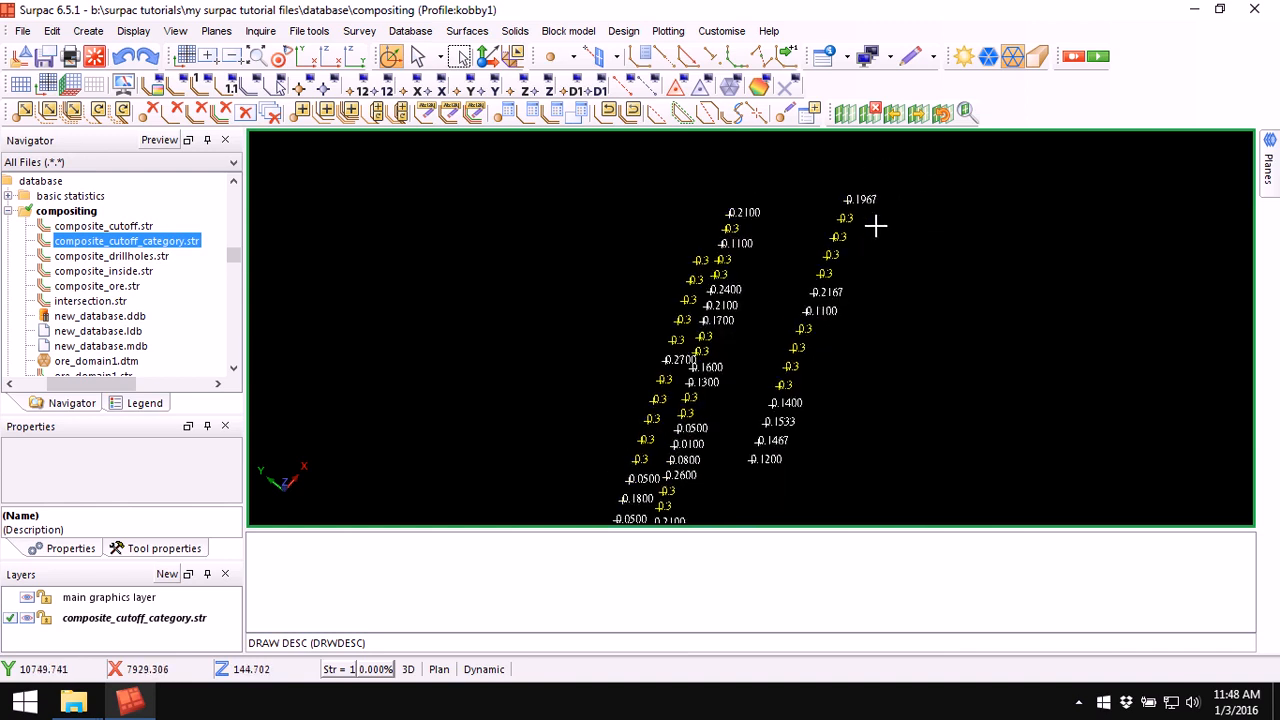
scroll(837, 290, "down", 1)
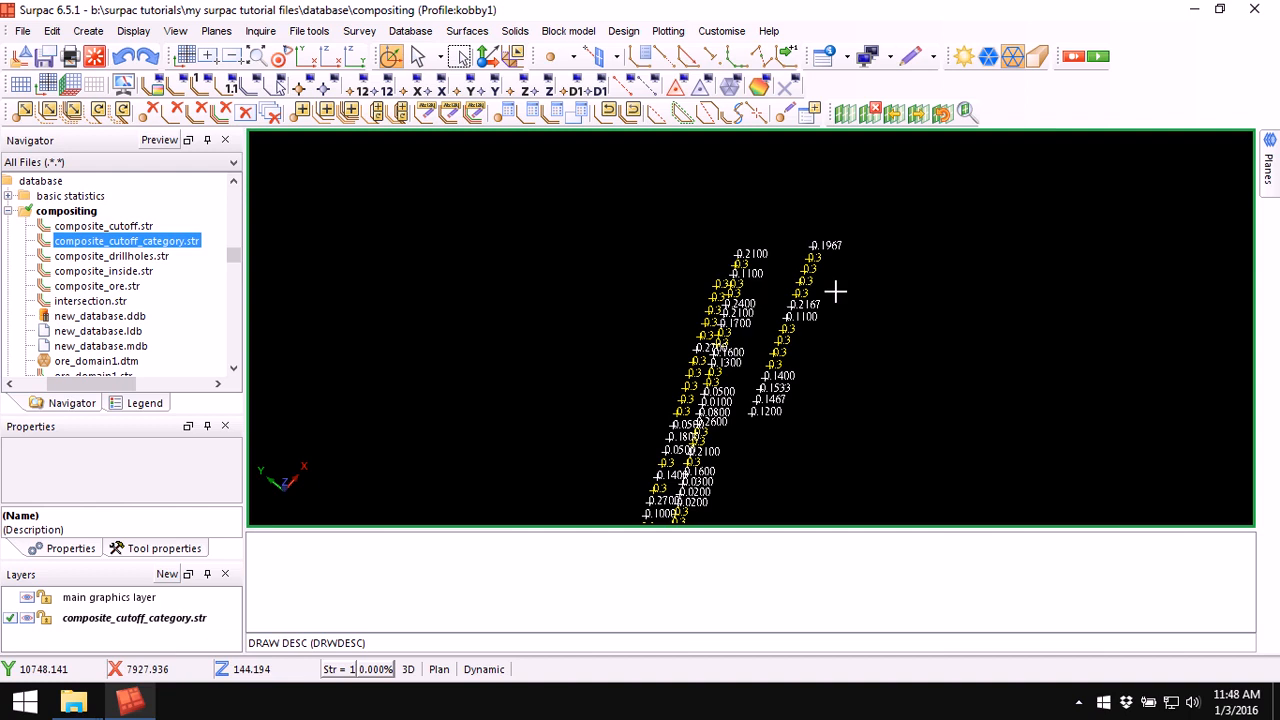
left_click_drag(666, 307, 714, 286)
scroll(734, 308, "down", 5)
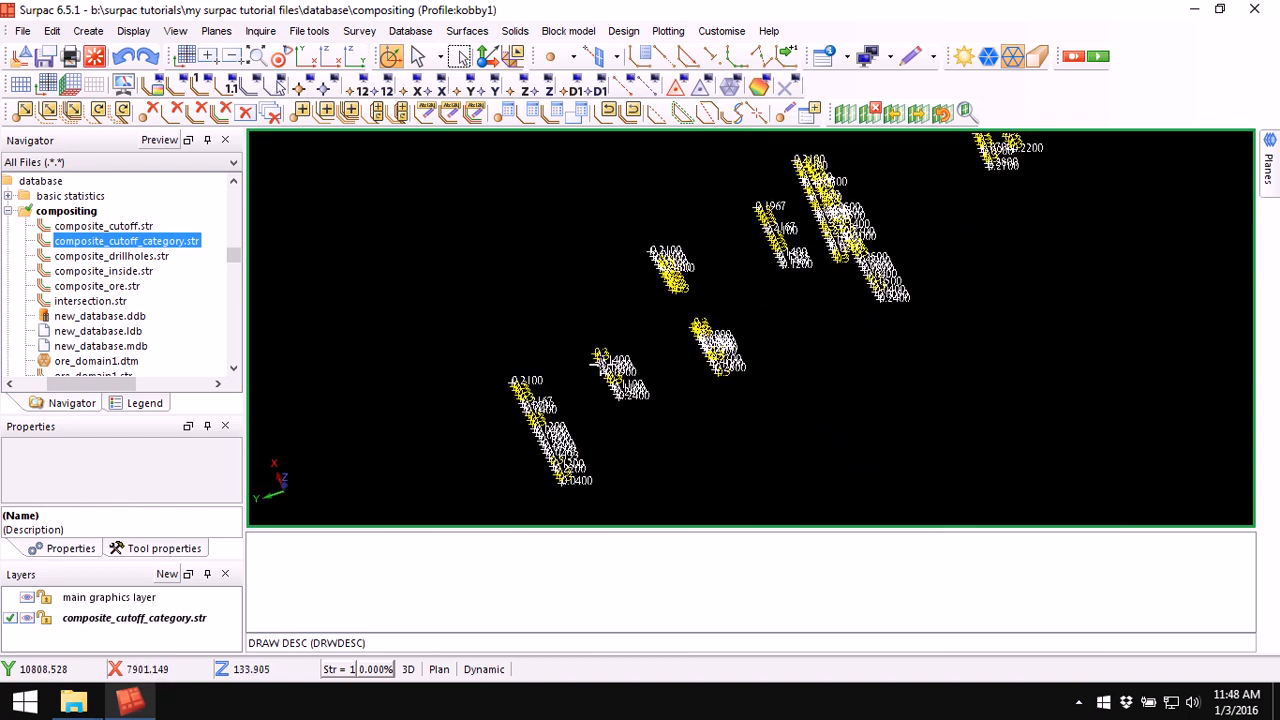
scroll(599, 366, "up", 3)
left_click_drag(594, 420, 560, 374)
scroll(562, 366, "up", 3)
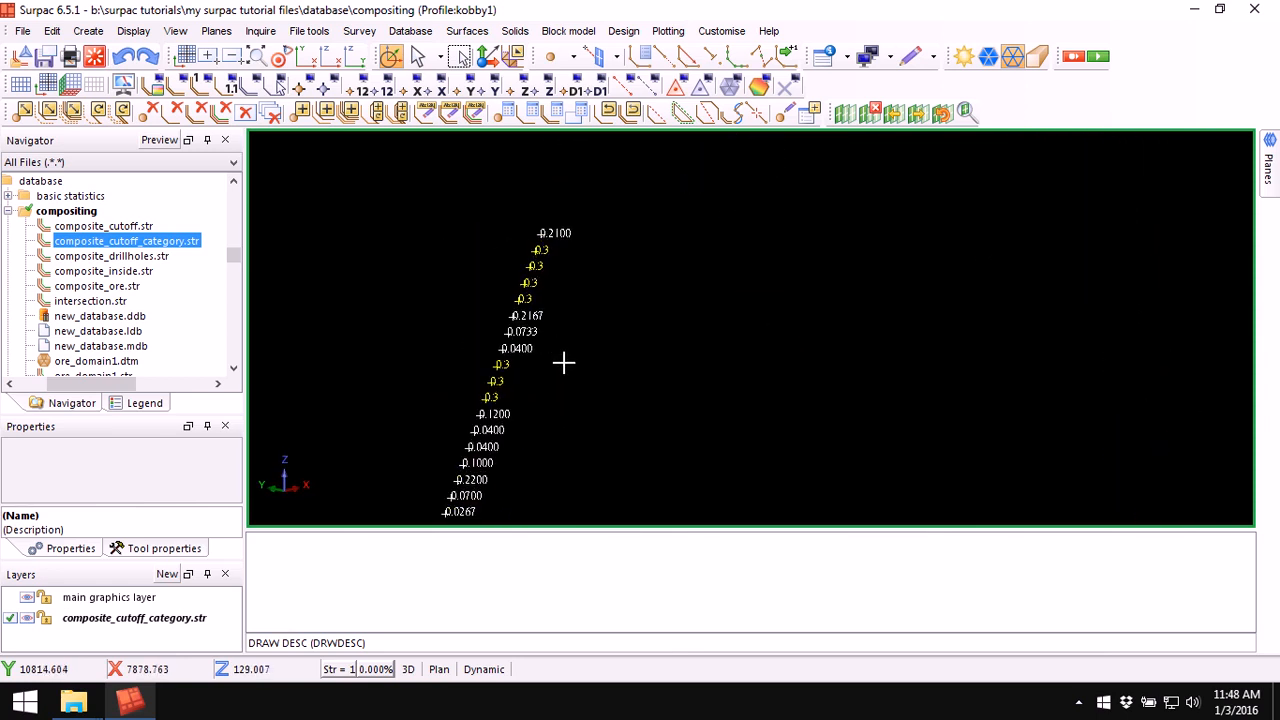
middle_click_drag(551, 284, 614, 218)
scroll(614, 219, "down", 3)
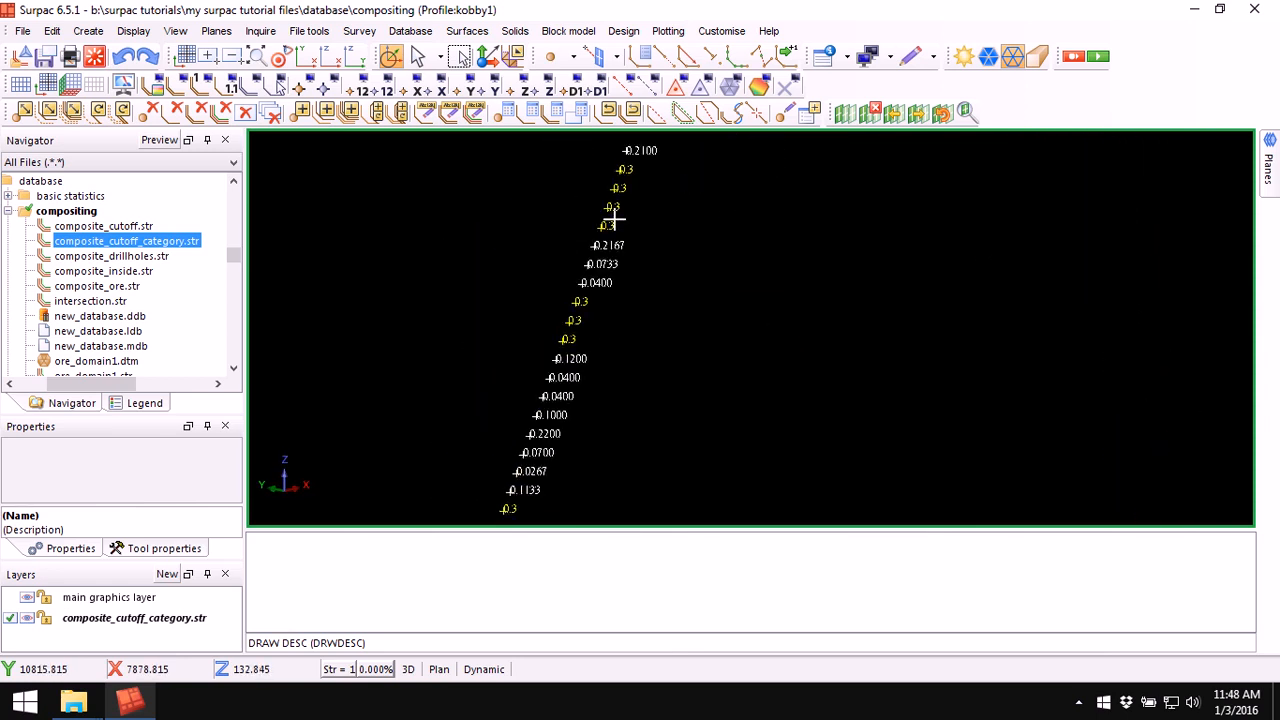
middle_click_drag(682, 300, 679, 253)
scroll(680, 253, "down", 1)
scroll(689, 230, "up", 3)
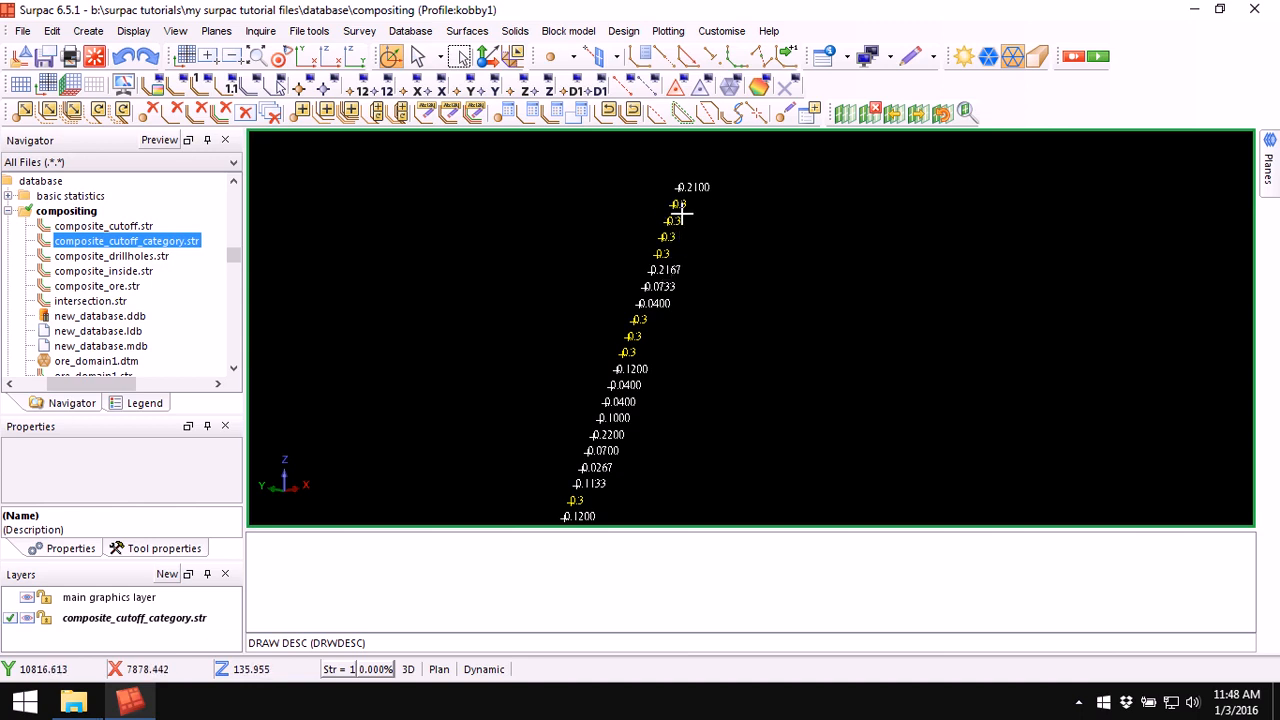
scroll(681, 213, "down", 5)
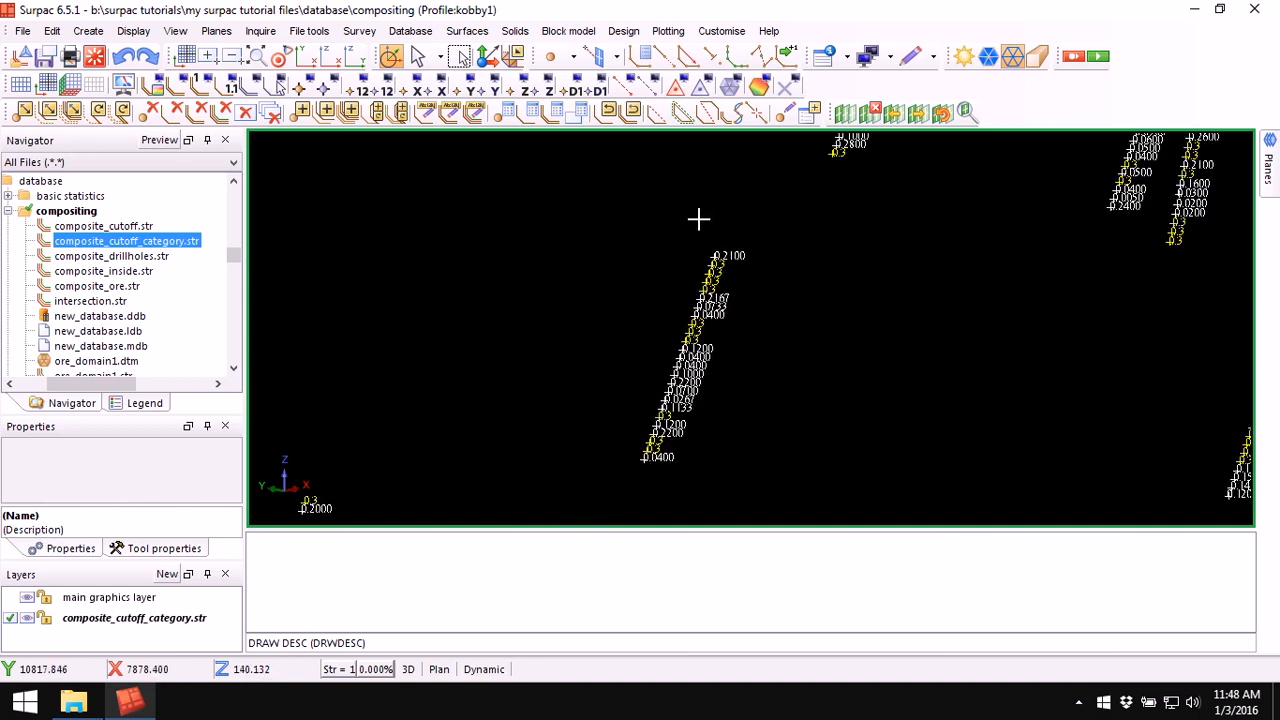
scroll(715, 258, "down", 3)
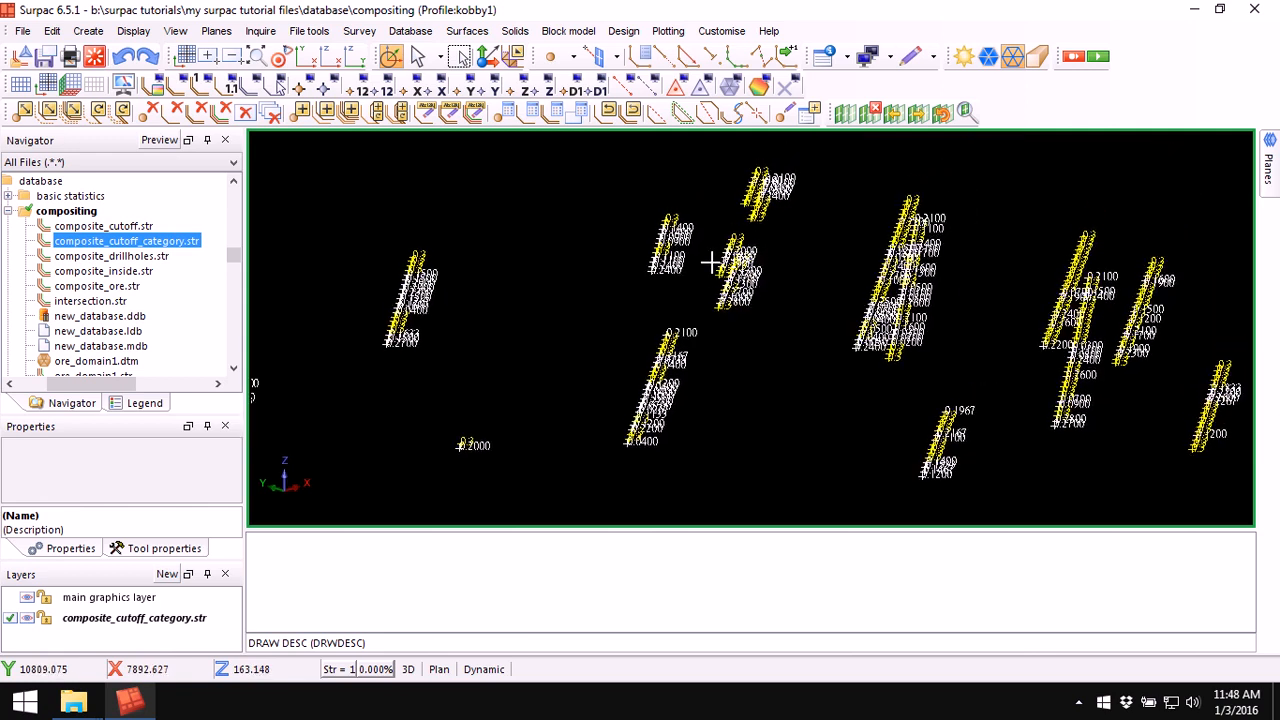
middle_click_drag(770, 290, 720, 290)
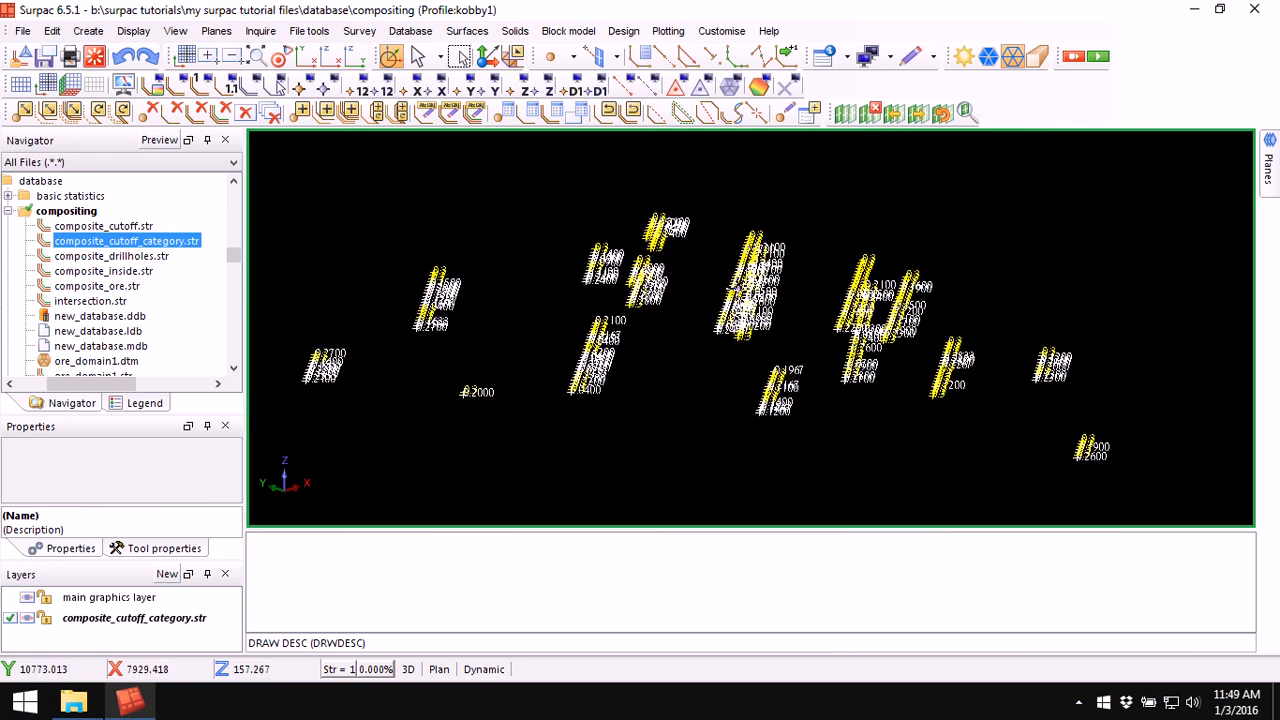
scroll(742, 292, "up", 1)
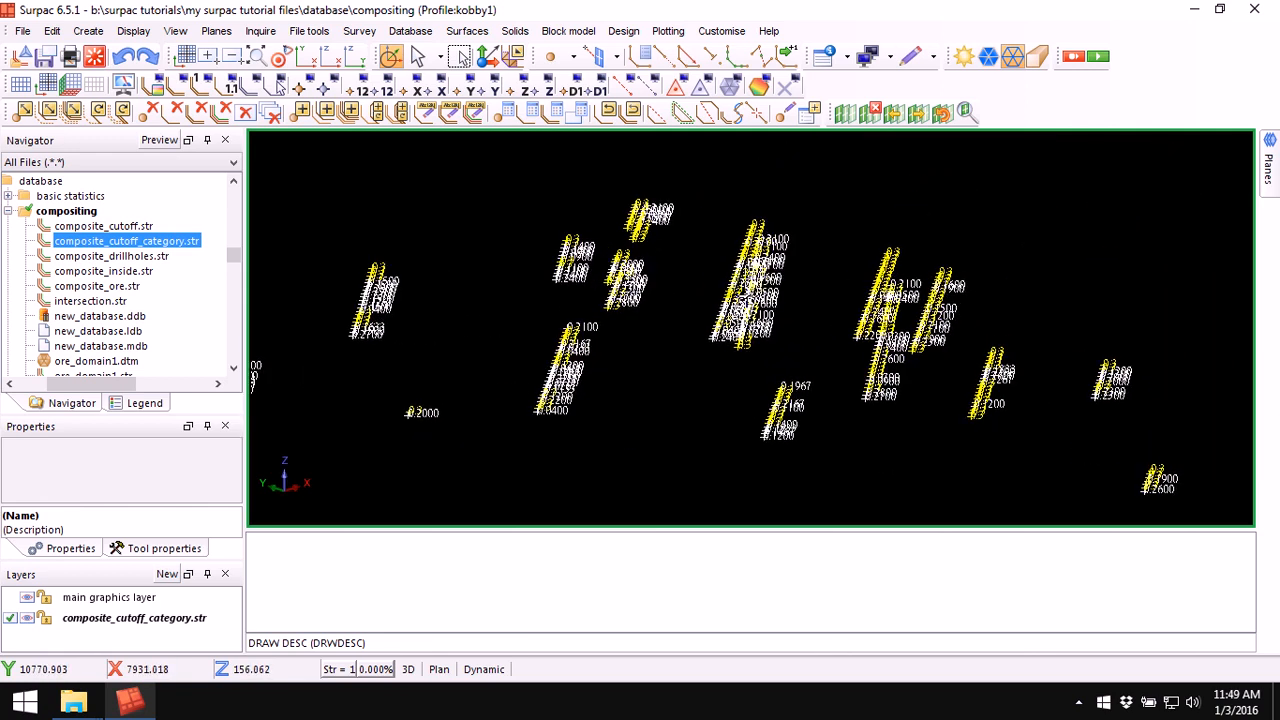
mouse_move(765, 305)
left_mouse_down()
mouse_move(803, 286)
mouse_move(757, 300)
left_mouse_up()
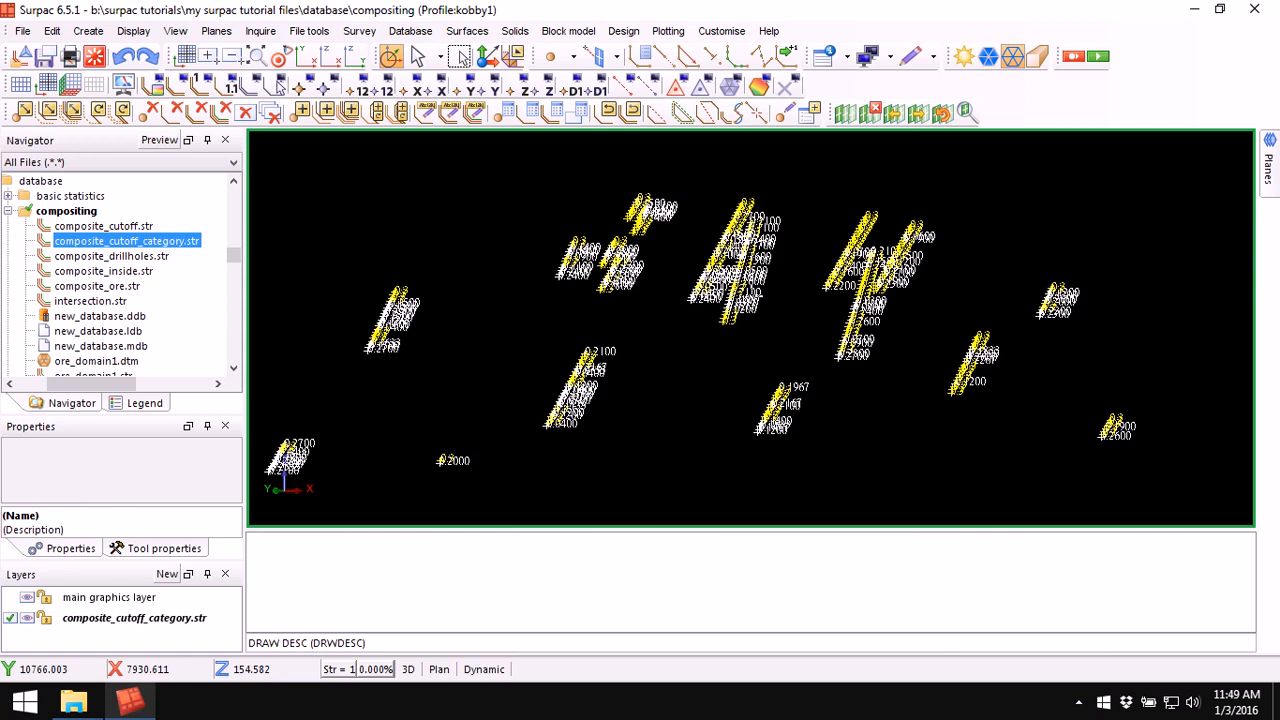
scroll(771, 290, "down", 1)
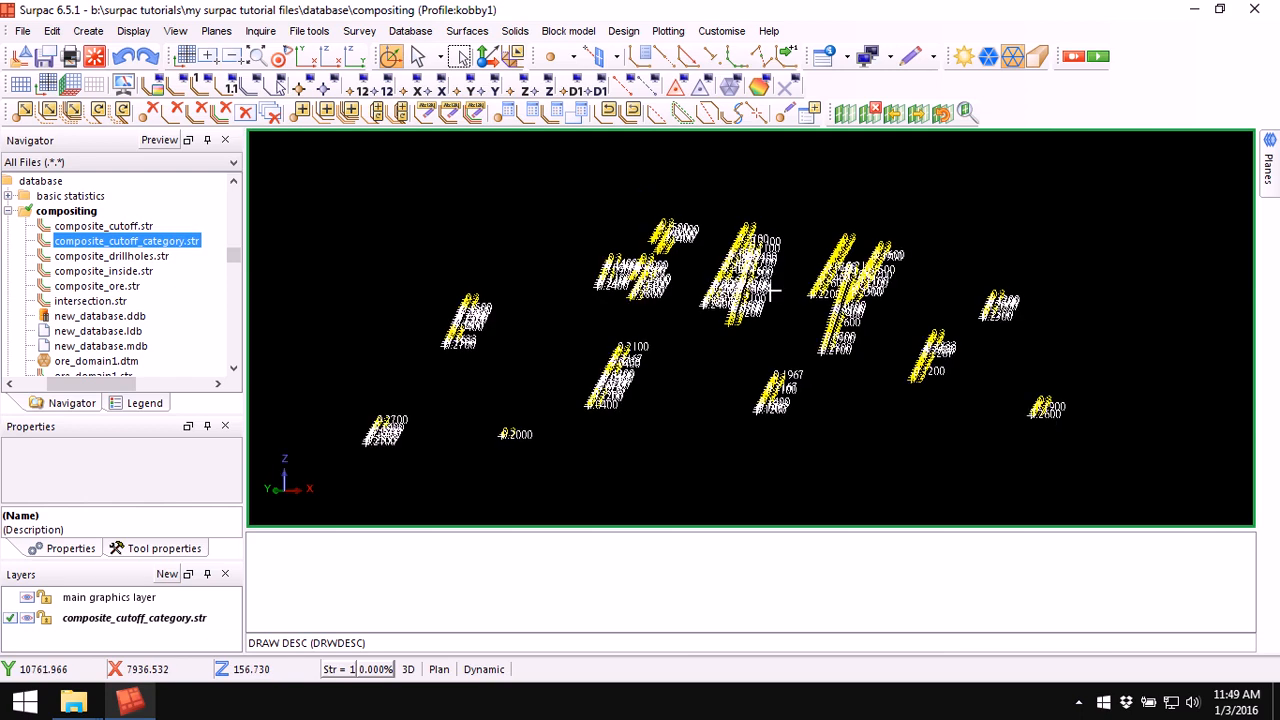